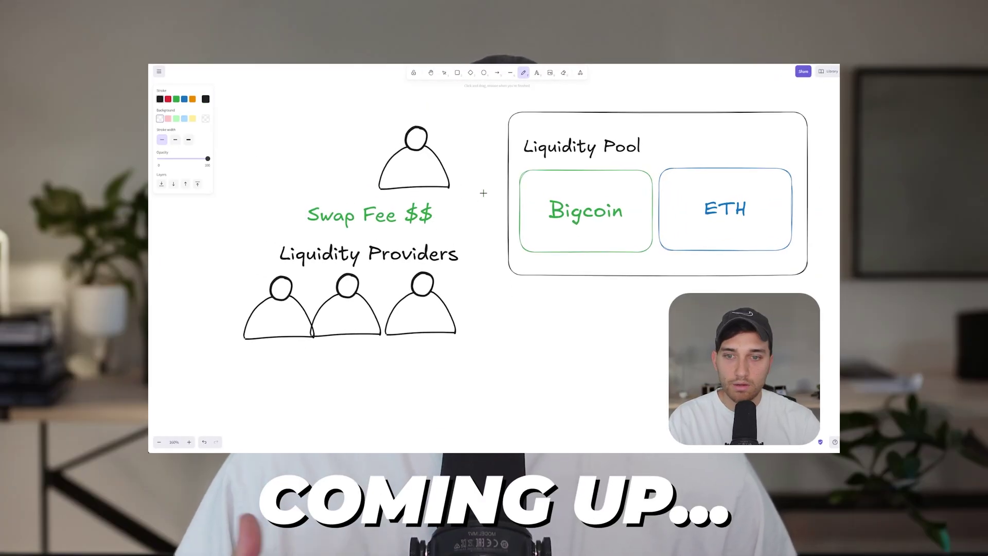
- Sketch arrows from the person to ETH and from Bigcoin back to the person, and box Swap Fee $$
left_click_drag(439, 186, 693, 237)
left_click_drag(539, 197, 444, 166)
left_click_drag(386, 196, 362, 199)
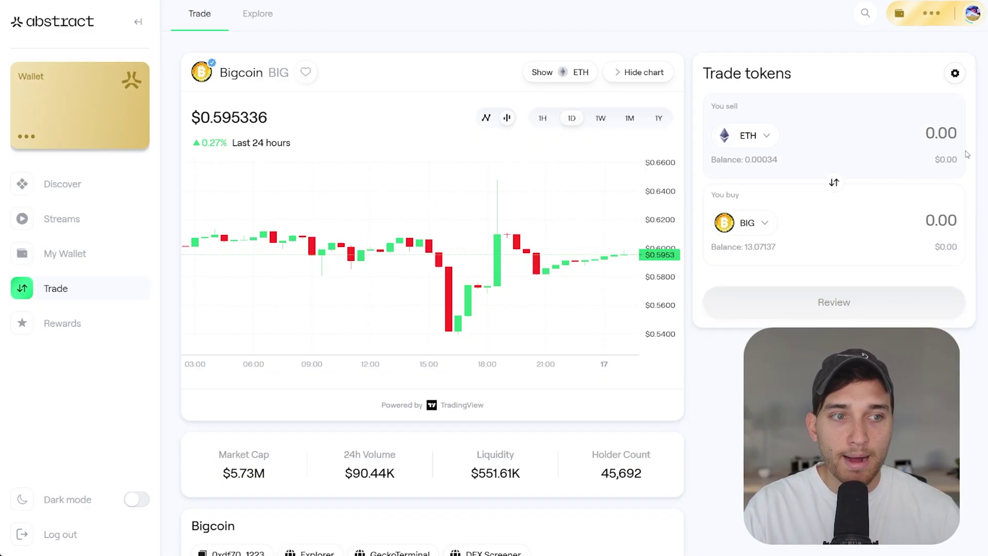
- Enter 0.0001 ETH as the sell amount and highlight it alongside the 0.65716351 BIG quote
left_click(945, 133)
type("0.00")
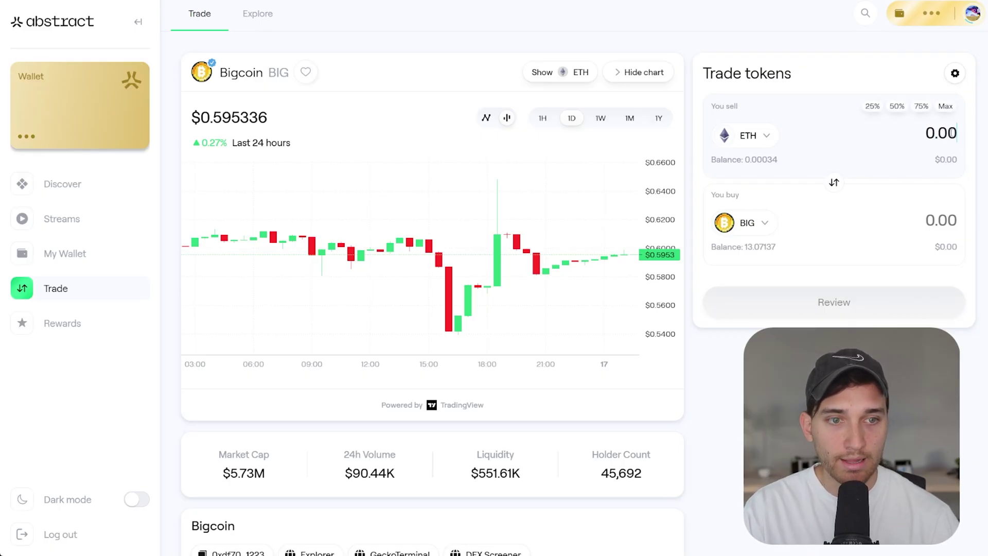
type("01")
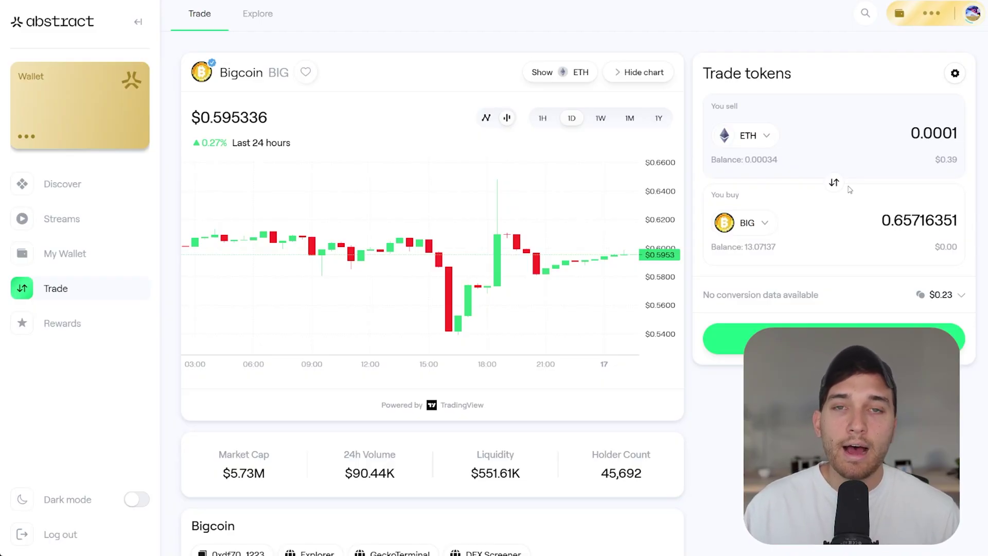
left_click_drag(911, 133, 959, 138)
left_click_drag(882, 220, 968, 220)
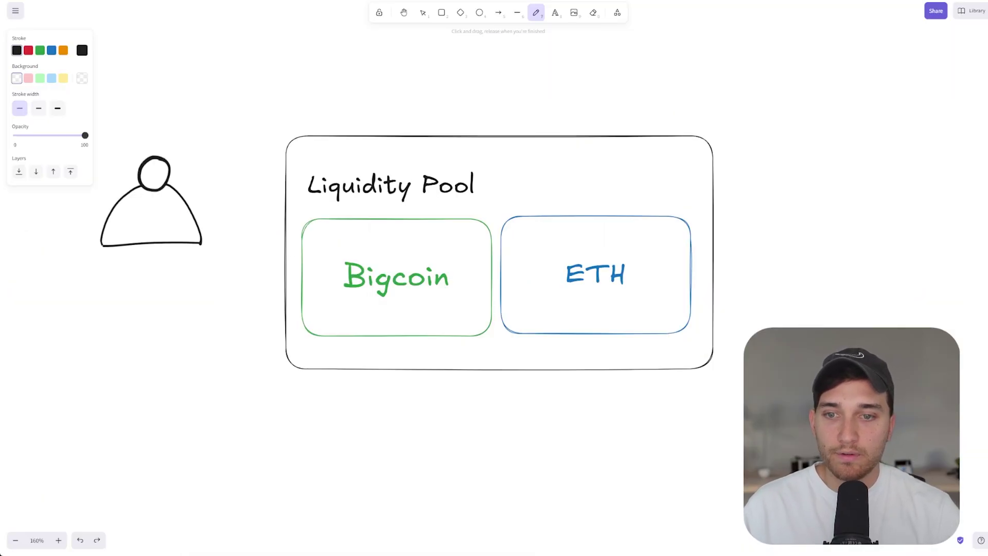
mouse_move(371, 211)
left_mouse_down()
mouse_move(364, 328)
mouse_move(386, 229)
left_mouse_up()
key("ctrl+z")
left_click_drag(601, 236, 581, 236)
key("ctrl+z")
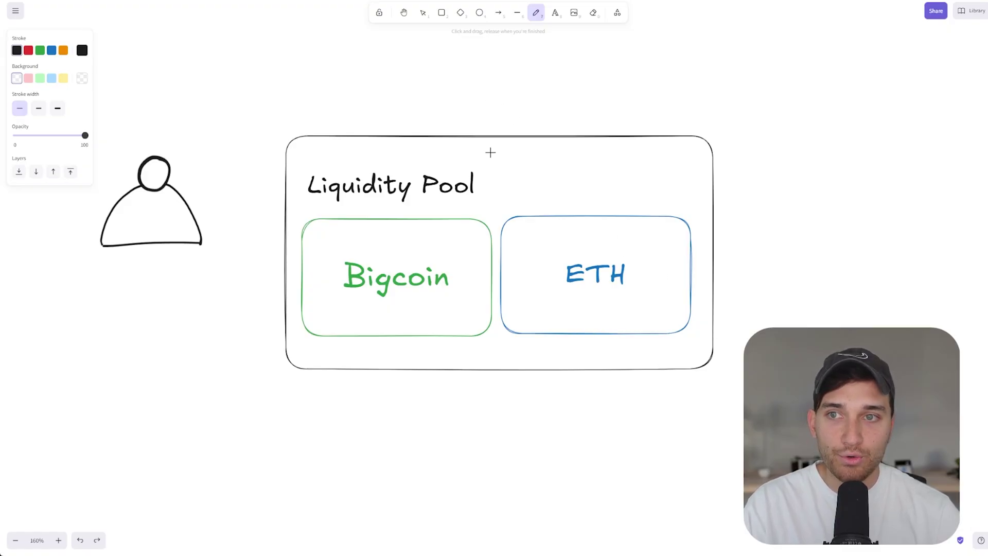
left_click_drag(309, 204, 476, 203)
key("ctrl+z")
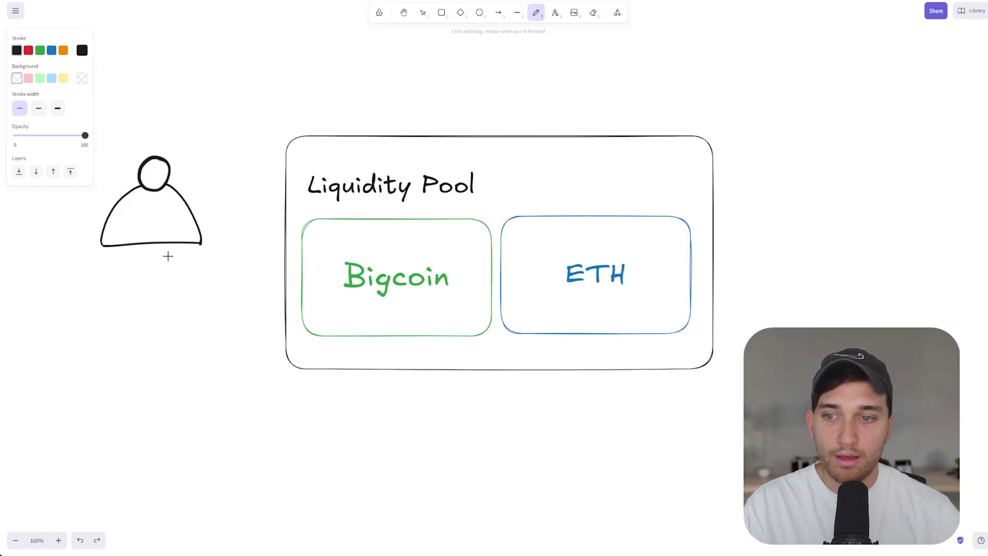
mouse_move(397, 247)
left_mouse_down()
mouse_move(315, 258)
mouse_move(405, 248)
left_mouse_up()
key("ctrl+z")
mouse_move(156, 245)
left_mouse_down()
mouse_move(463, 355)
mouse_move(523, 313)
mouse_move(542, 335)
left_mouse_up()
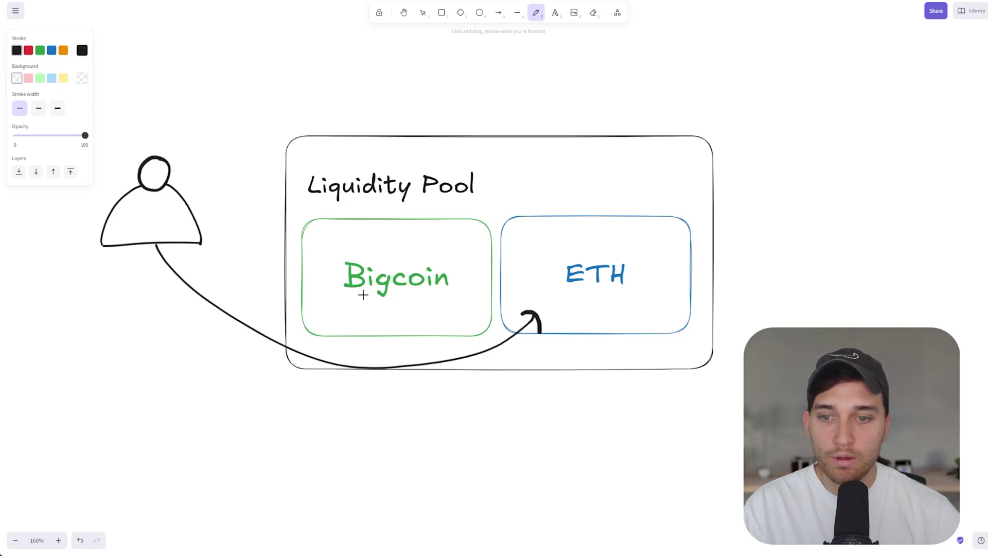
mouse_move(362, 297)
left_mouse_down()
mouse_move(238, 276)
mouse_move(202, 246)
mouse_move(201, 262)
mouse_move(226, 239)
left_mouse_up()
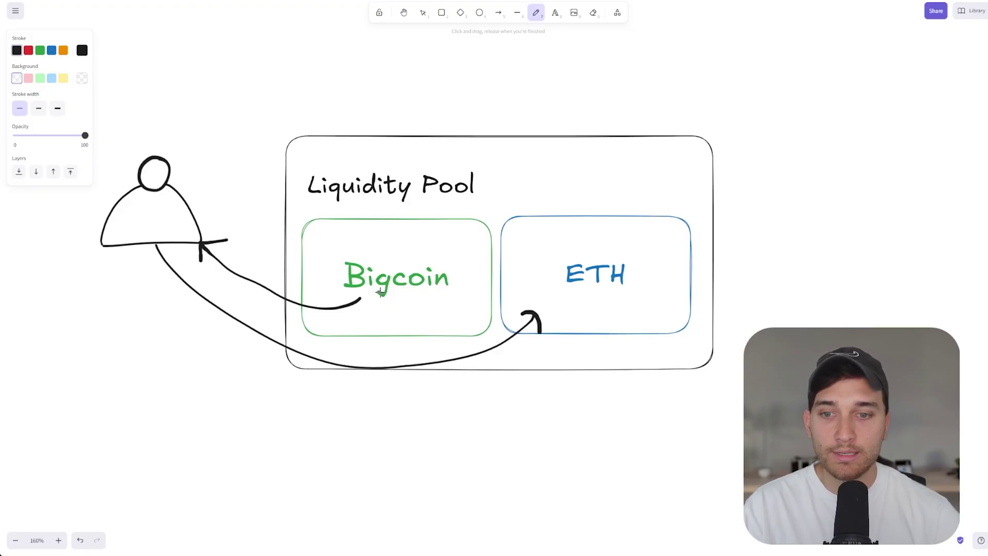
mouse_move(378, 249)
left_mouse_down()
mouse_move(397, 241)
mouse_move(365, 242)
left_mouse_up()
mouse_move(637, 249)
left_mouse_down()
mouse_move(602, 242)
mouse_move(587, 252)
left_mouse_up()
left_click_drag(313, 212, 548, 196)
key("ctrl+z")
key("ctrl+z")
key("ctrl+z")
key("ctrl+z")
key("ctrl+z")
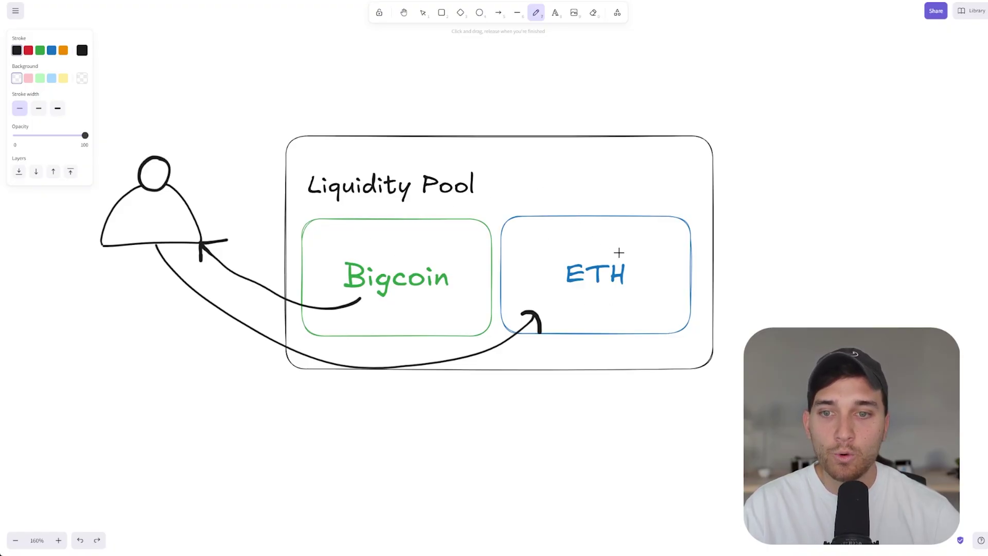
key("ctrl+z")
key("ctrl+z")
key("ctrl+z")
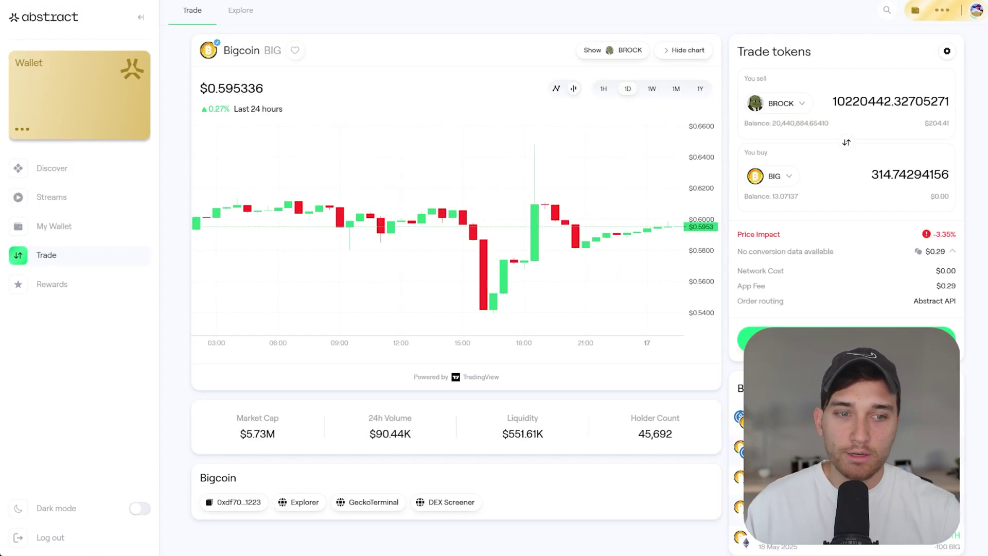
- Highlight the $0.29 app fee and the -3.35% price impact of the BROCK-to-Bigcoin trade
double_click(949, 286)
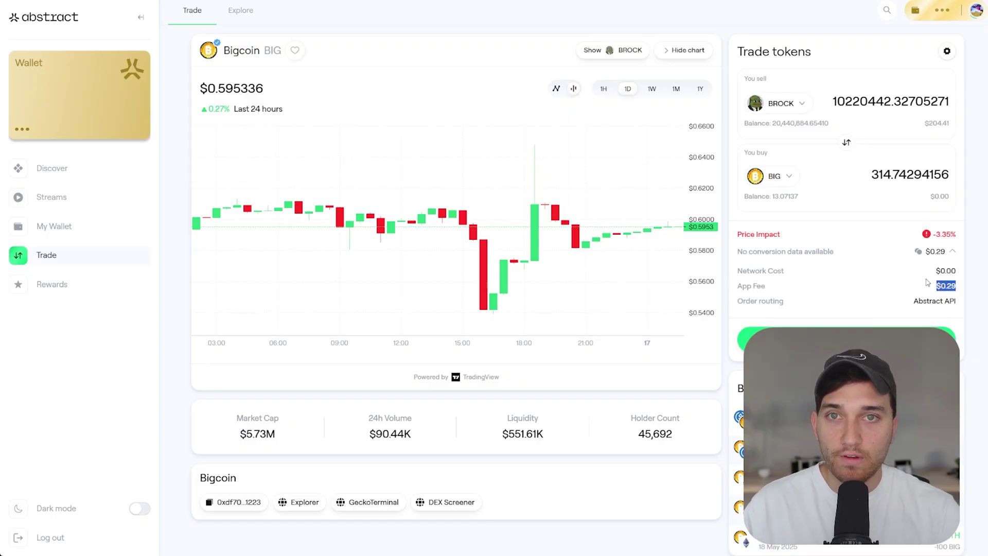
triple_click(941, 231)
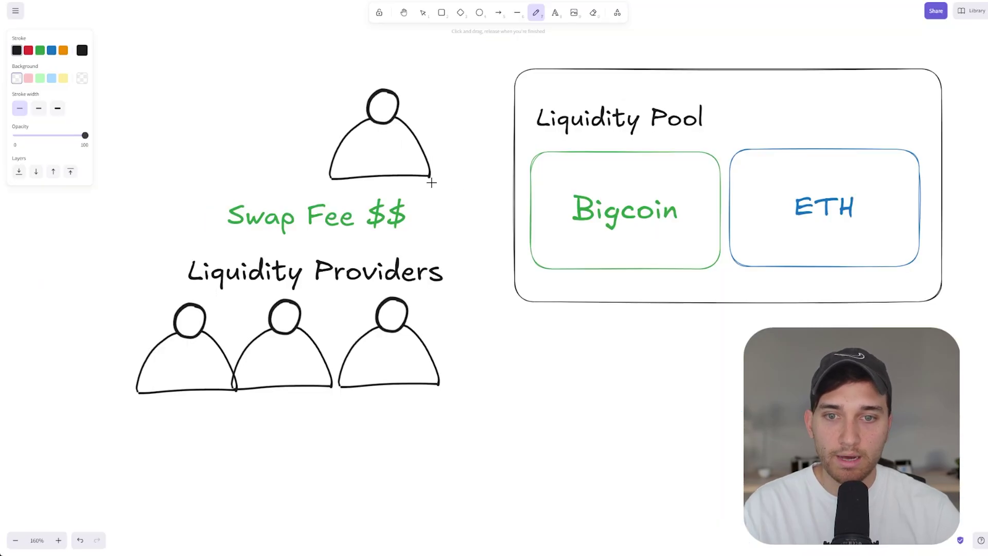
- Draw swap arrows between the person and the Bigcoin/ETH pool and box Swap Fee $$
left_click_drag(417, 176, 780, 256)
mouse_move(560, 191)
left_mouse_down()
mouse_move(429, 146)
mouse_move(445, 154)
left_mouse_up()
mouse_move(340, 188)
left_mouse_down()
mouse_move(273, 189)
mouse_move(216, 232)
mouse_move(422, 228)
mouse_move(307, 195)
left_mouse_up()
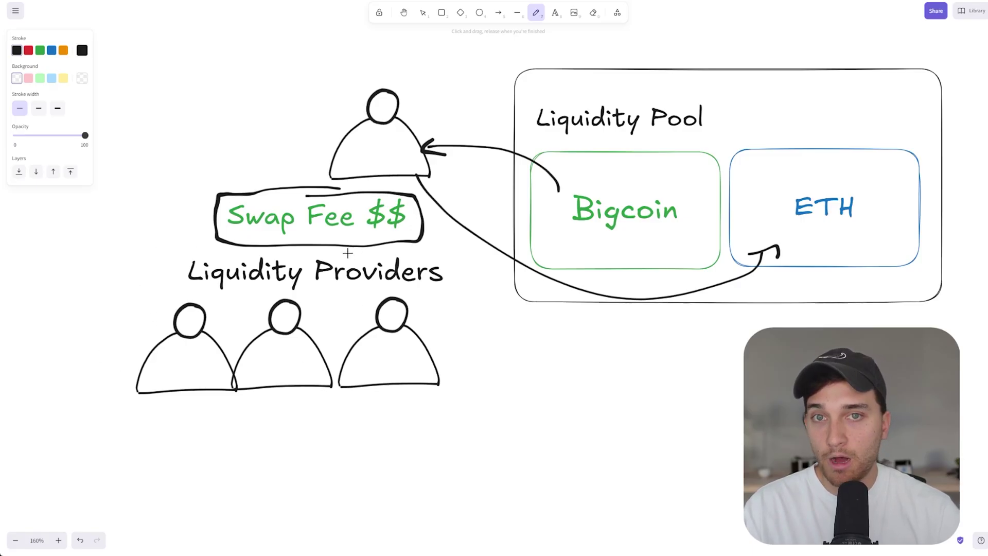
- Sketch arrows from Swap Fee down to the three liquidity providers, undoing the last stroke
mouse_move(239, 240)
left_mouse_down()
mouse_move(213, 268)
mouse_move(191, 332)
left_mouse_up()
left_click_drag(192, 287, 191, 332)
left_click_drag(284, 232, 290, 329)
left_click_drag(311, 293, 297, 325)
left_click_drag(367, 232, 387, 320)
key("ctrl+z")
- Draw a curved arrow from the providers into Bigcoin, undoing the fee strokes and extra marks
key("ctrl+z")
key("ctrl+z")
key("ctrl+z")
key("ctrl+z")
key("ctrl+z")
key("ctrl+z")
key("ctrl+z")
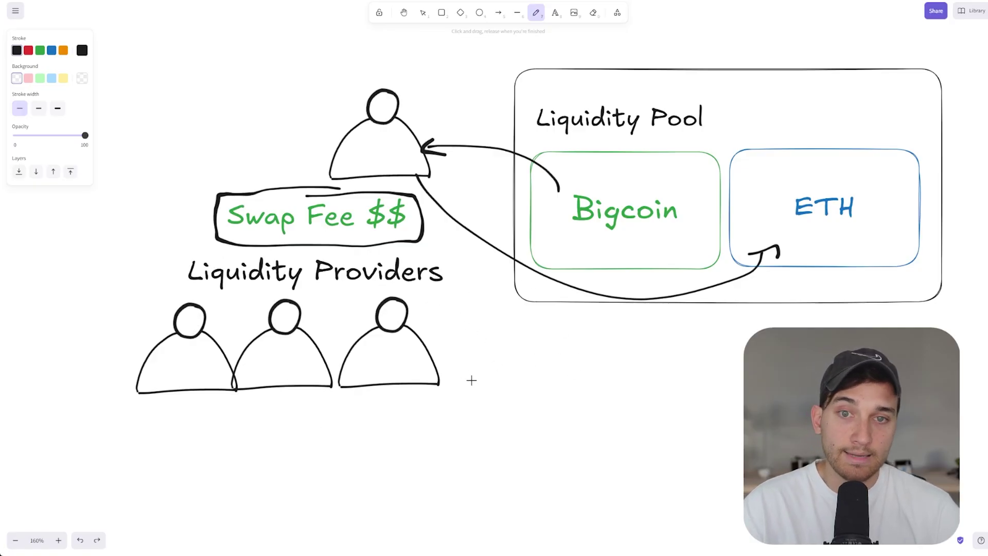
mouse_move(468, 389)
left_mouse_down()
mouse_move(609, 258)
mouse_move(625, 277)
left_mouse_up()
mouse_move(517, 370)
left_mouse_down()
mouse_move(878, 230)
mouse_move(884, 217)
left_mouse_up()
mouse_move(854, 234)
left_mouse_down()
mouse_move(885, 212)
mouse_move(901, 243)
left_mouse_up()
mouse_move(539, 145)
left_mouse_down()
mouse_move(669, 132)
mouse_move(520, 130)
left_mouse_up()
key("ctrl+z")
key("ctrl+z")
key("ctrl+z")
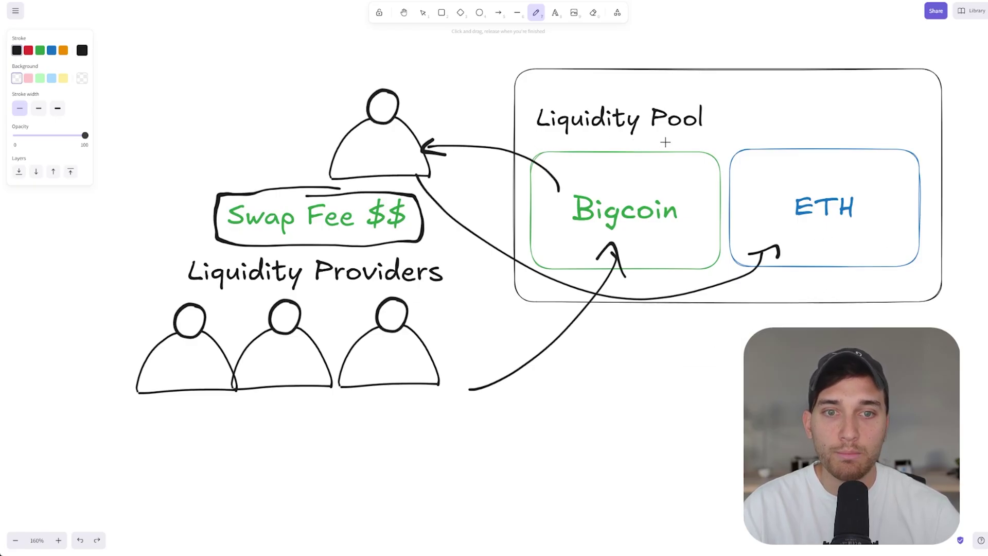
key("ctrl+z")
key("ctrl+z")
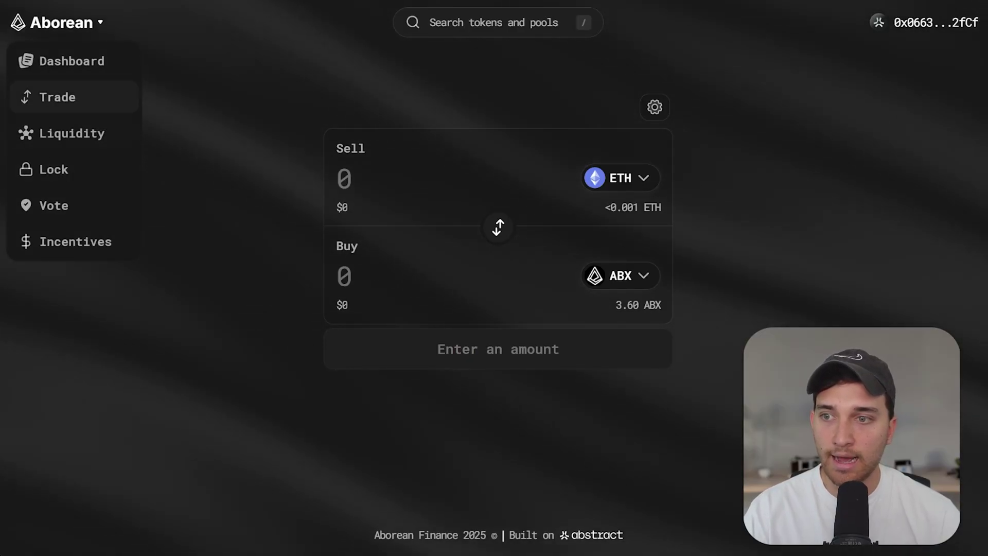
- Set up a swap selling 13 Bigcoin (BIG) for ETH and highlight the quoted ETH amount
left_click(616, 184)
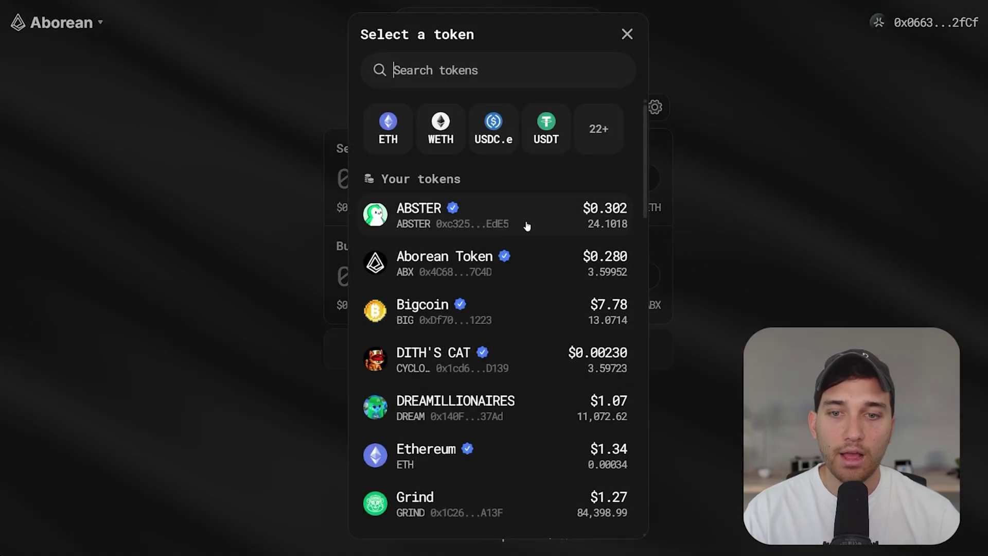
scroll(425, 227, "down", 2)
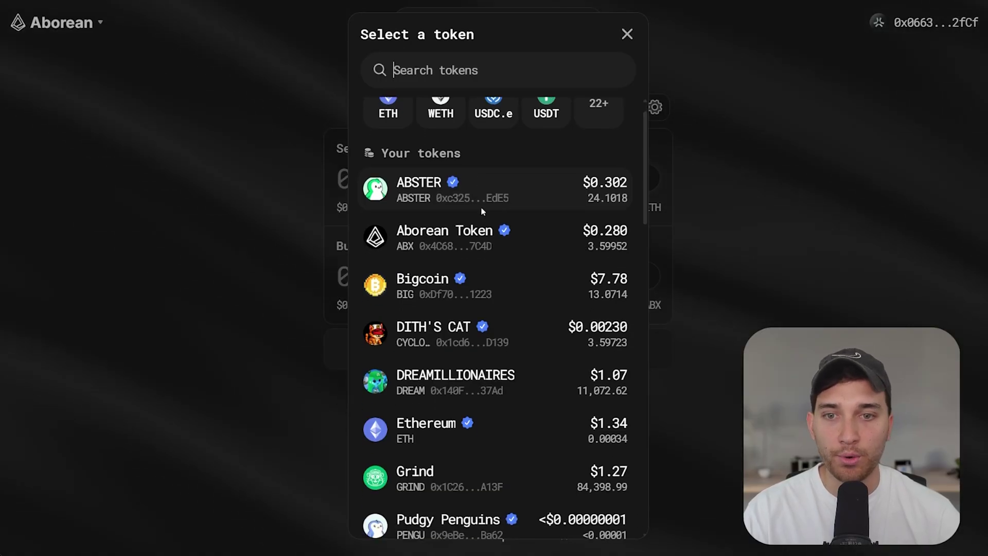
scroll(499, 318, "up", 2)
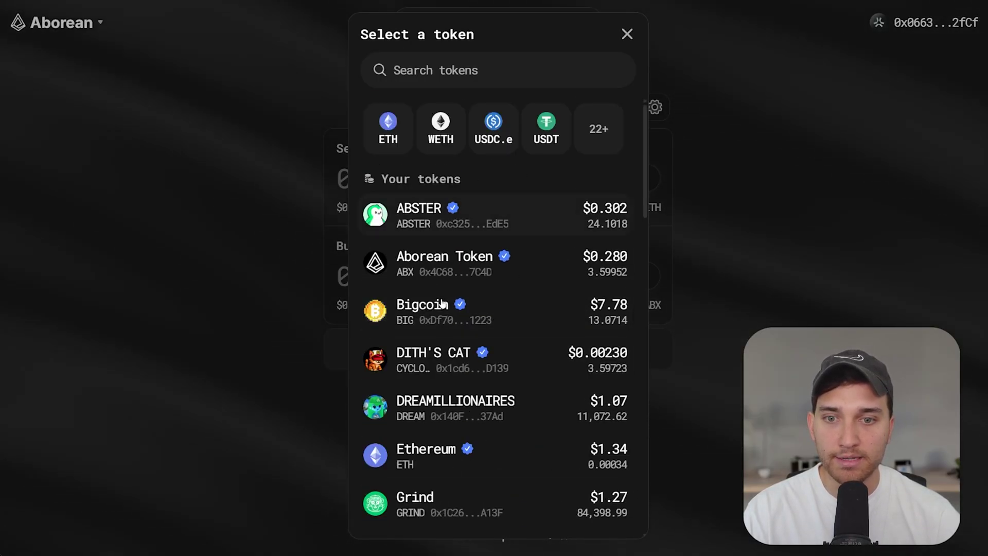
left_click(531, 319)
left_click(637, 287)
left_click(392, 135)
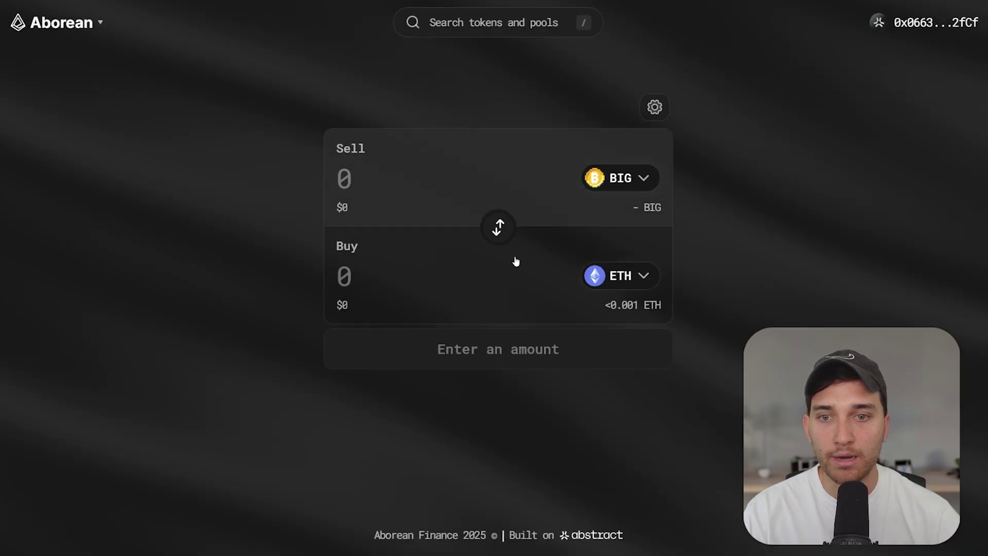
left_click(523, 170)
type("13")
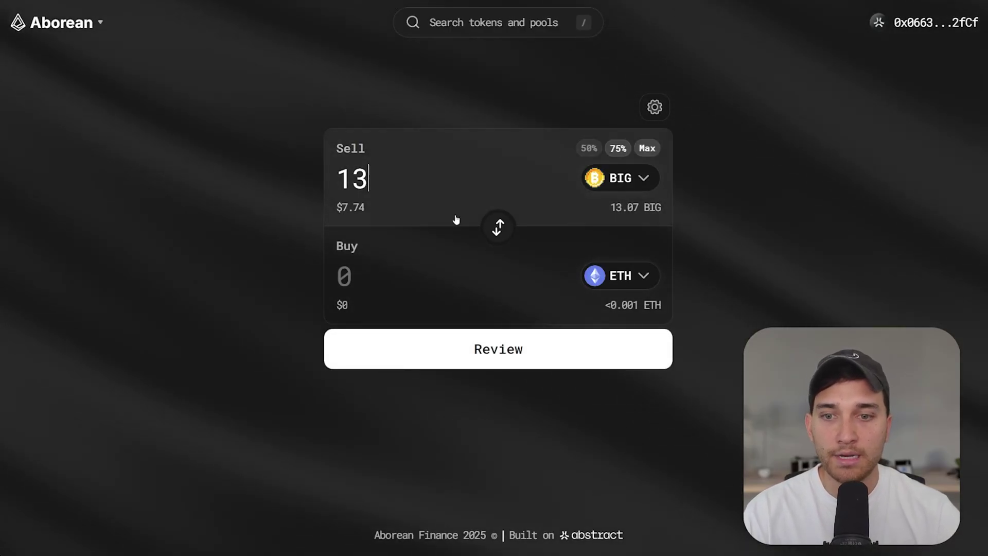
left_click_drag(340, 275, 525, 265)
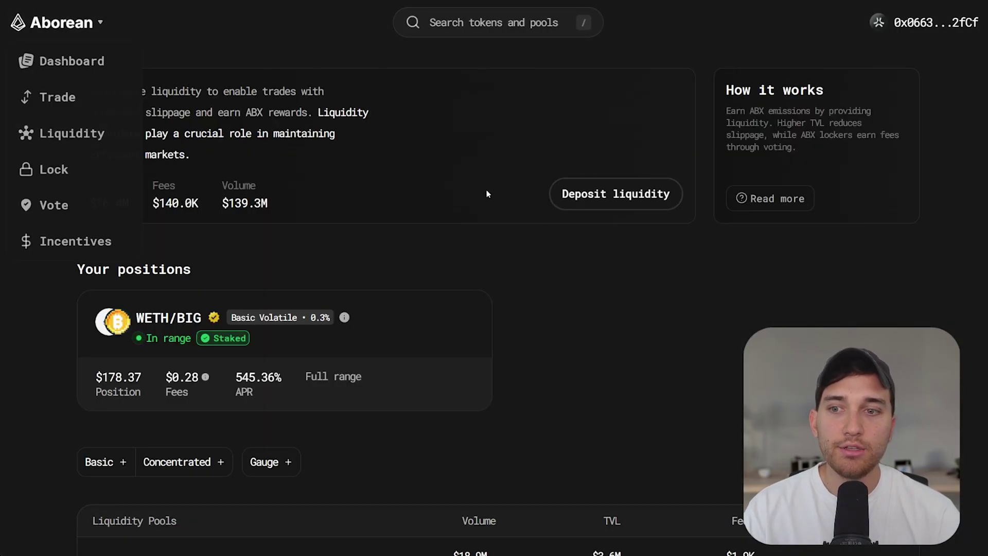
mouse_move(33, 26)
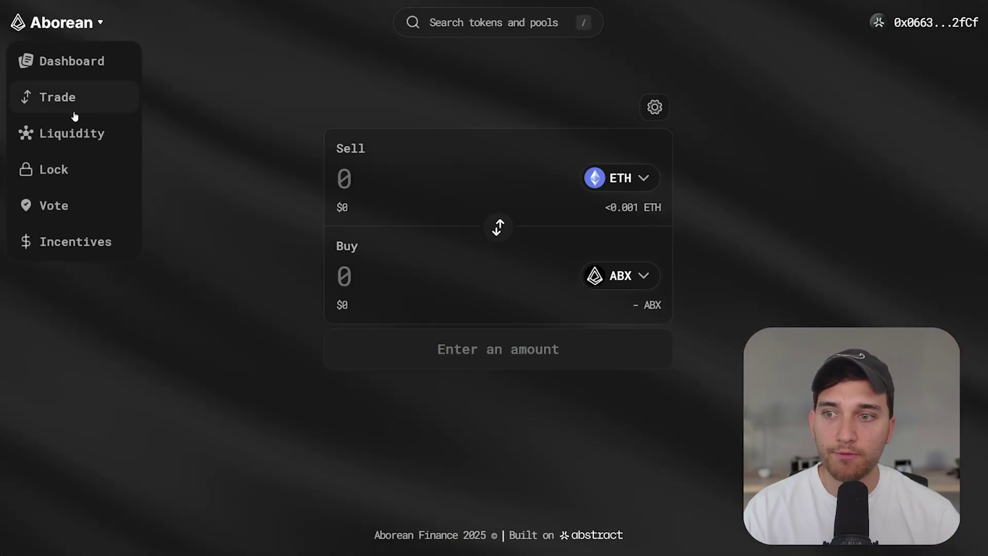
left_click(73, 135)
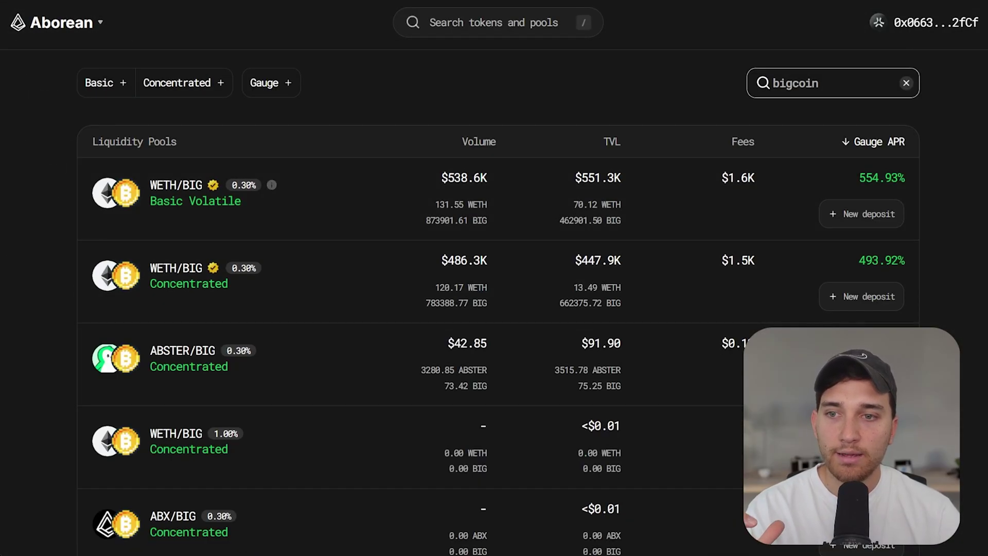
key("ctrl+a")
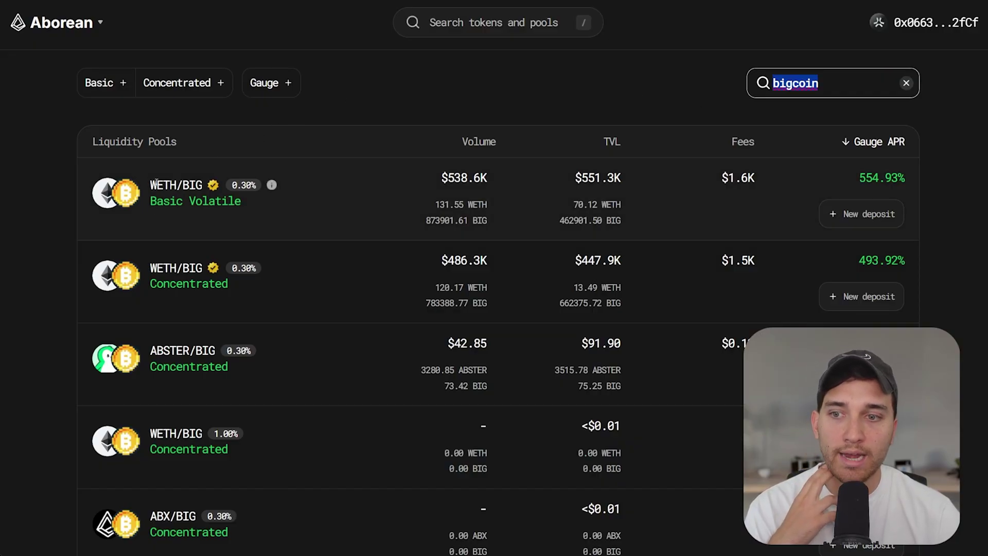
left_click_drag(150, 185, 205, 185)
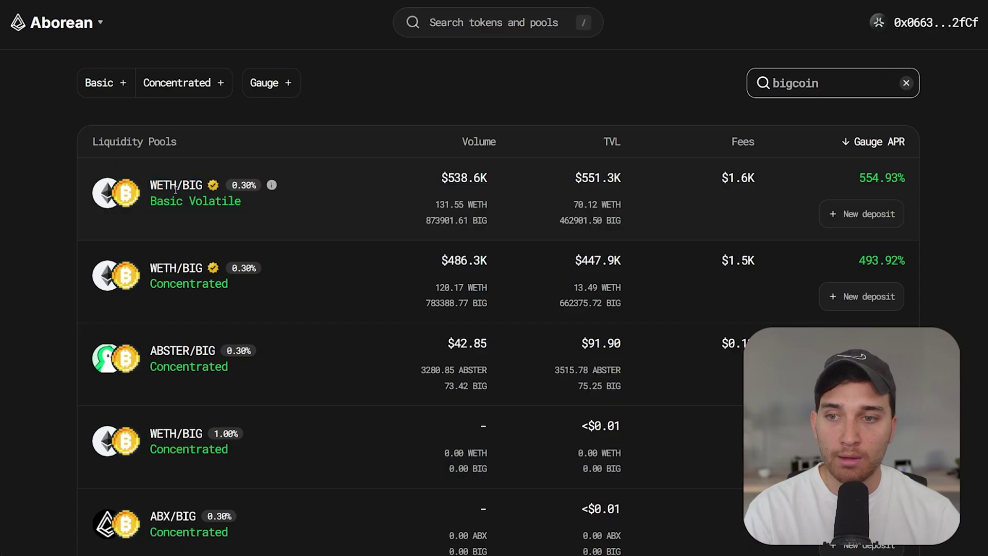
left_click_drag(150, 185, 176, 186)
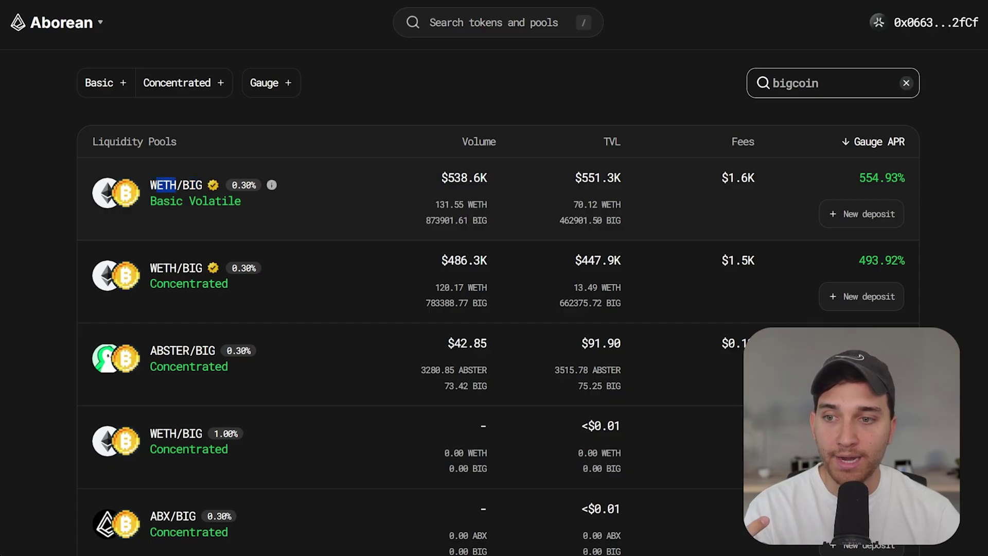
left_click(186, 188)
scroll(353, 304, "down", 3)
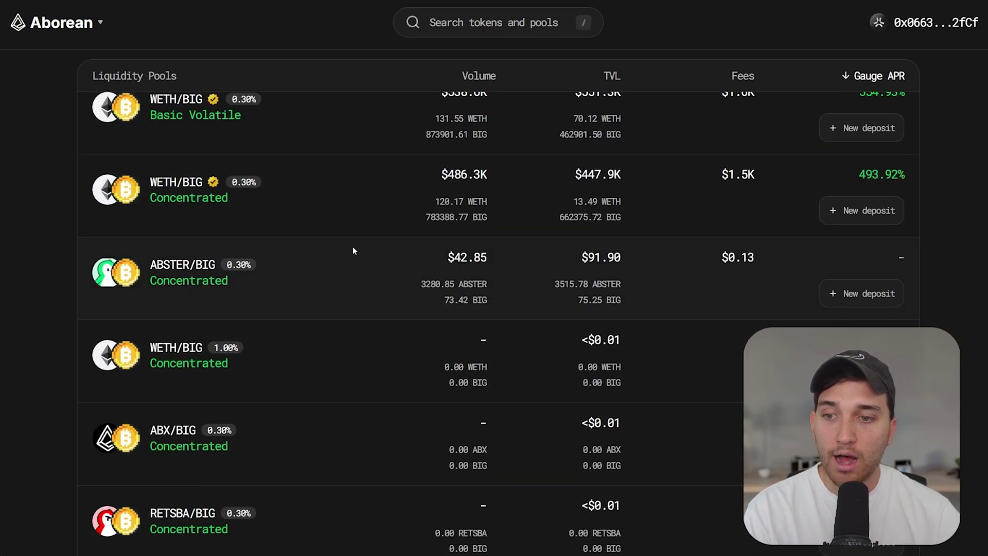
scroll(329, 258, "down", 1)
left_click_drag(215, 221, 150, 221)
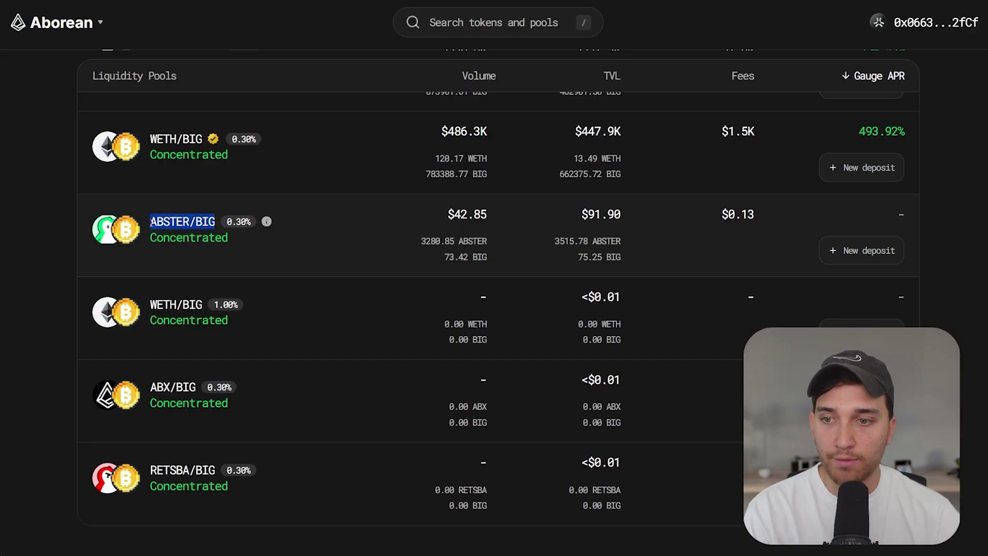
double_click(170, 470)
double_click(173, 387)
scroll(231, 380, "up", 10)
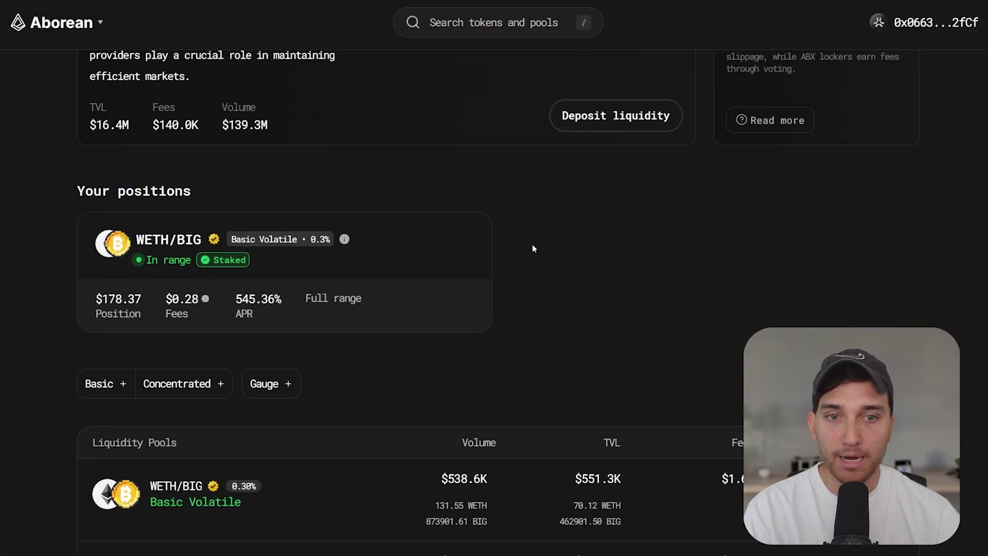
scroll(532, 243, "down", 5)
mouse_move(71, 99)
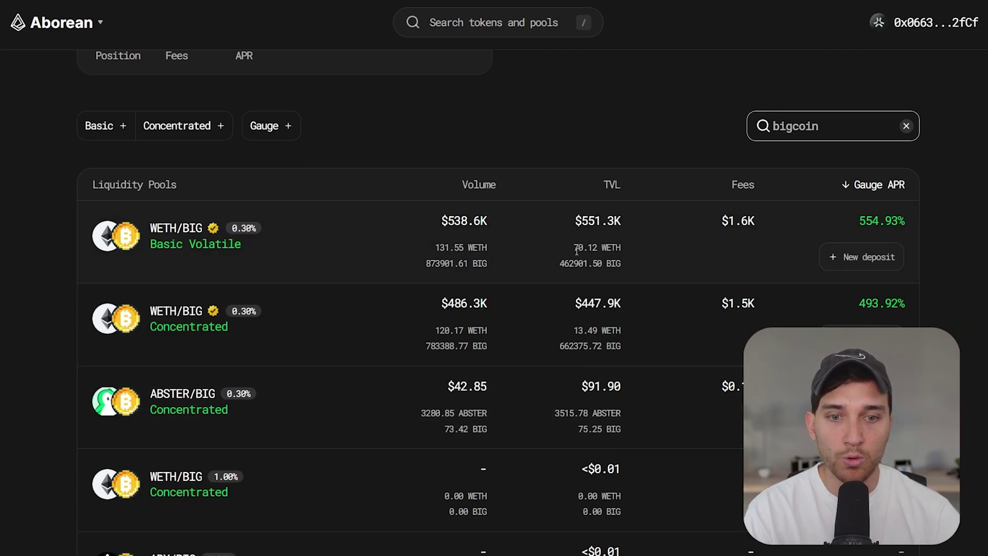
scroll(579, 235, "down", 1)
left_click_drag(572, 204, 621, 204)
left_click_drag(561, 220, 622, 227)
left_click_drag(573, 204, 622, 205)
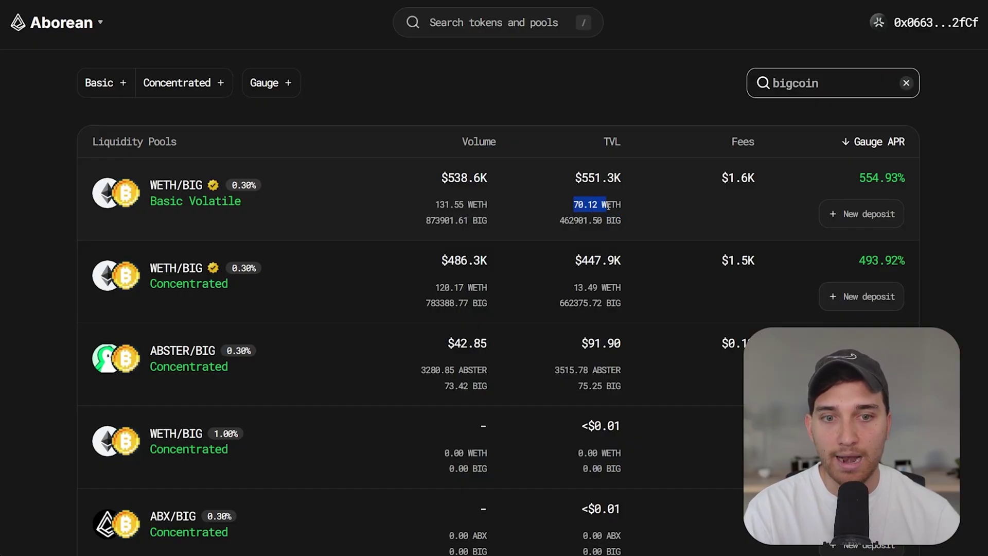
left_click(474, 171)
scroll(474, 171, "up", 1)
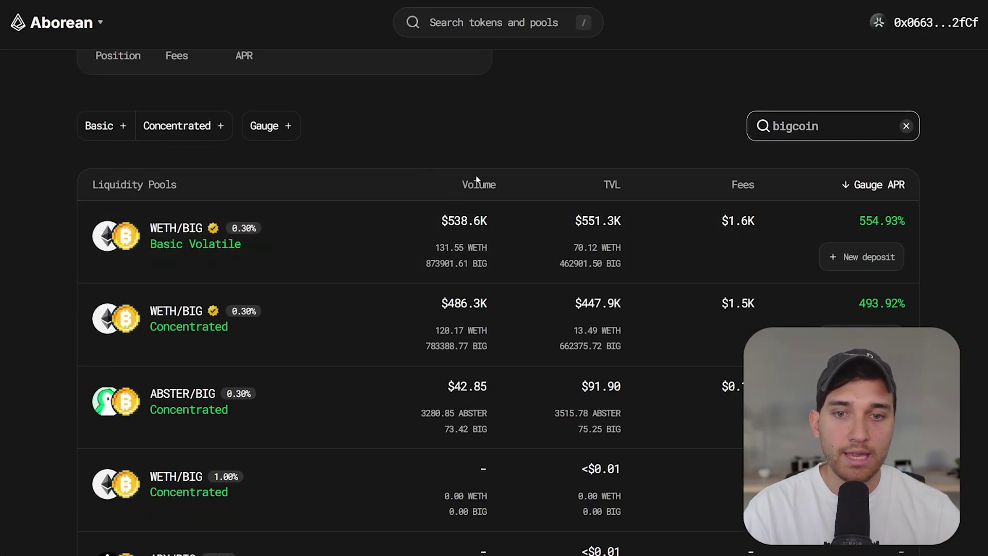
left_click_drag(439, 220, 495, 220)
left_click_drag(441, 242, 488, 265)
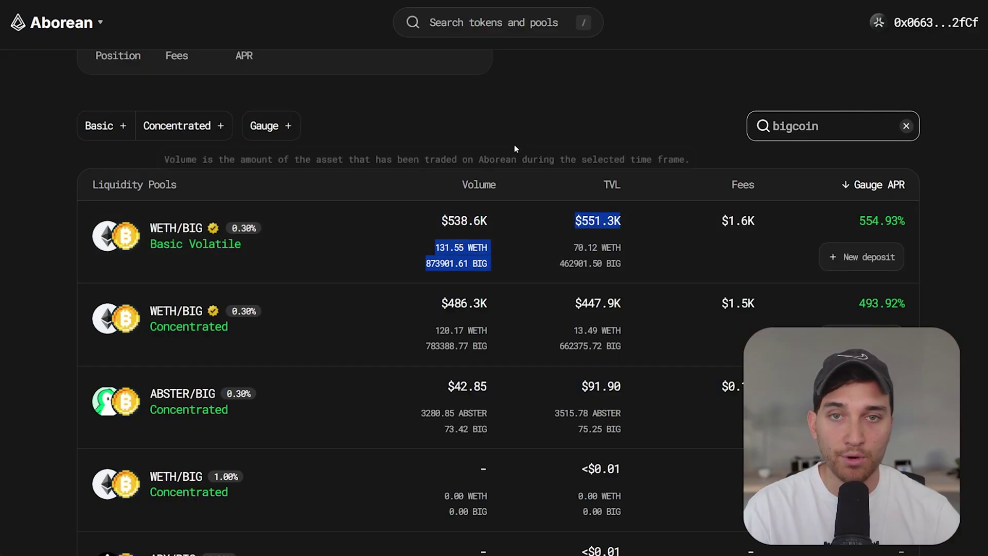
left_click(485, 153)
left_click_drag(150, 228, 204, 230)
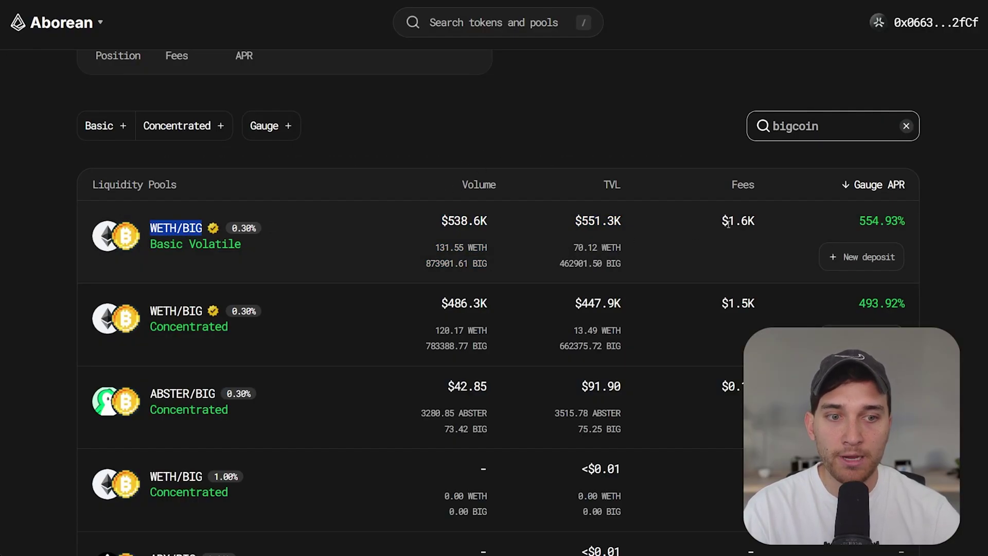
left_click_drag(721, 220, 755, 219)
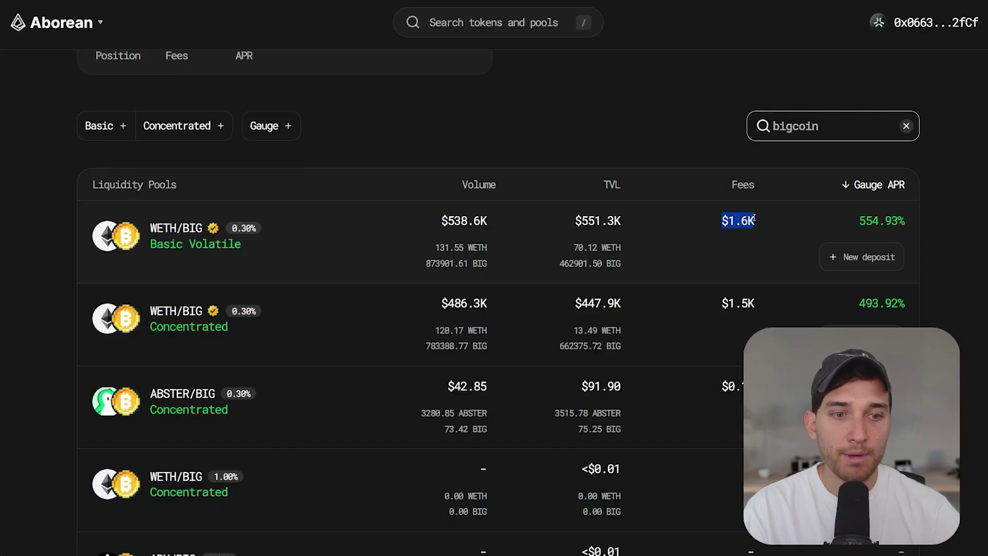
left_click(721, 176)
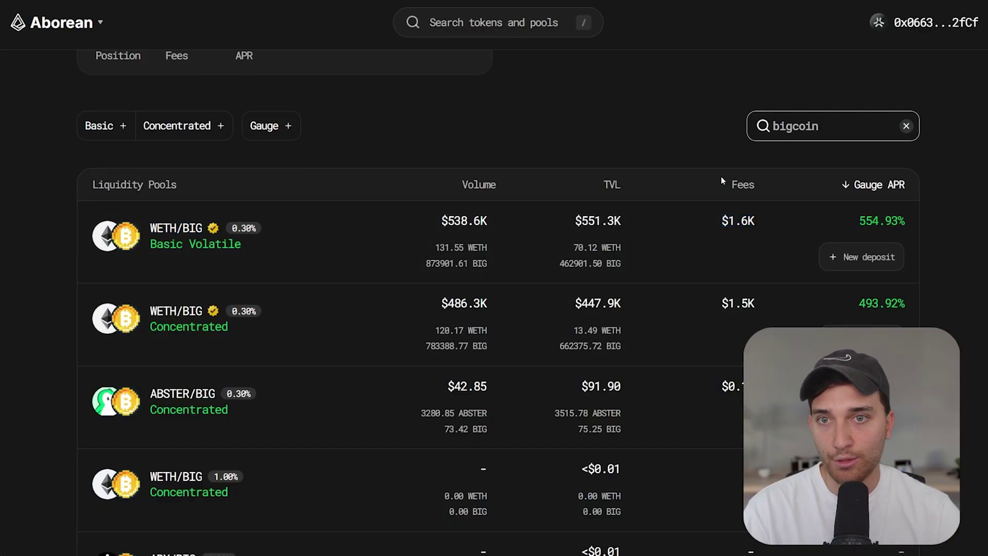
left_click_drag(906, 220, 846, 229)
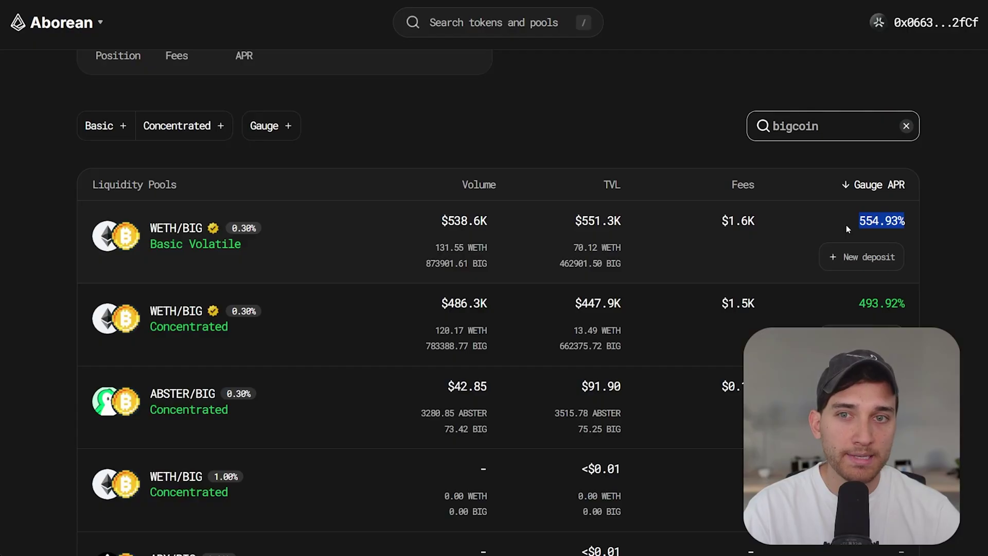
scroll(686, 190, "up", 3)
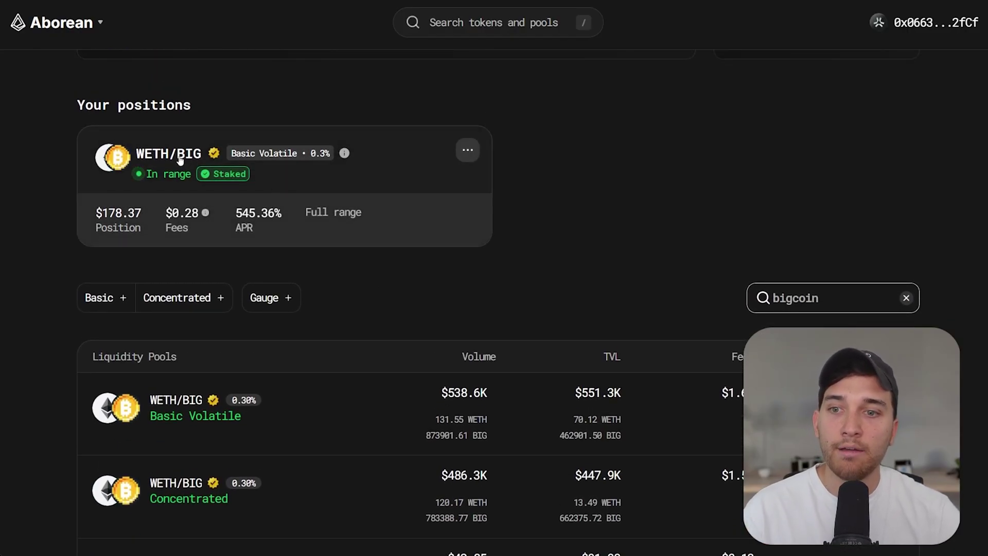
- Open the WETH/BIG position page and highlight its deposits, including 149.59 BIG, and 0.03% pool share
left_click(180, 160)
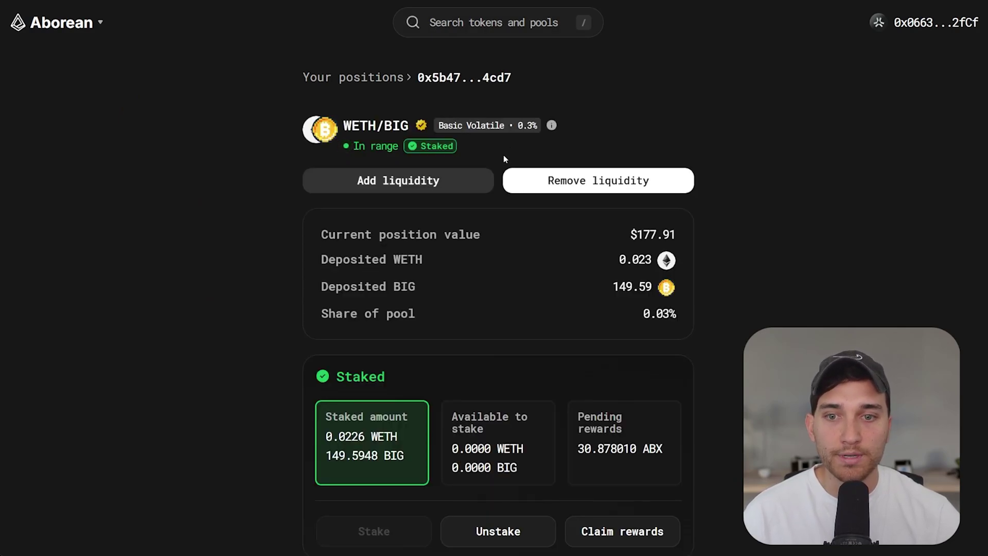
scroll(502, 157, "down", 1)
left_click_drag(619, 238, 651, 237)
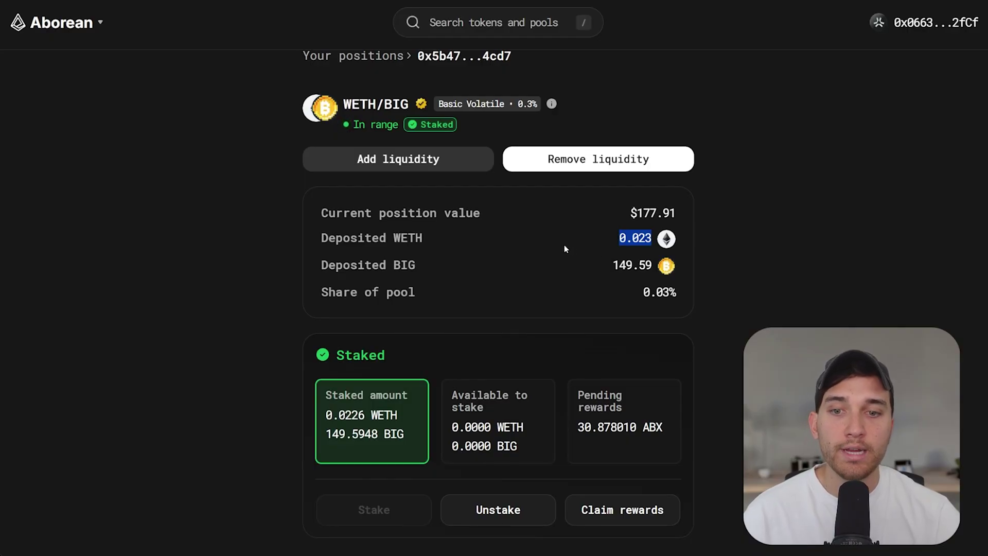
left_click_drag(611, 265, 697, 295)
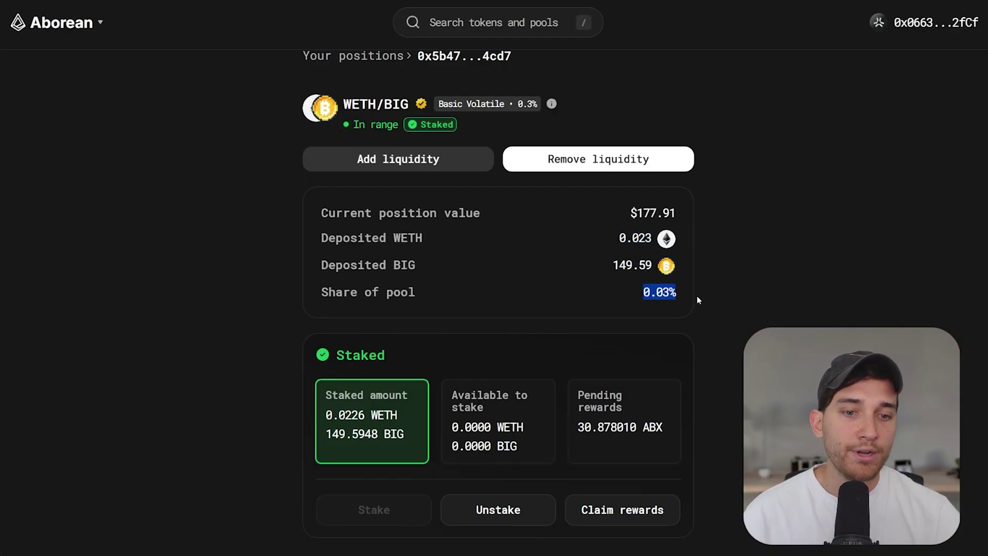
left_click(671, 289)
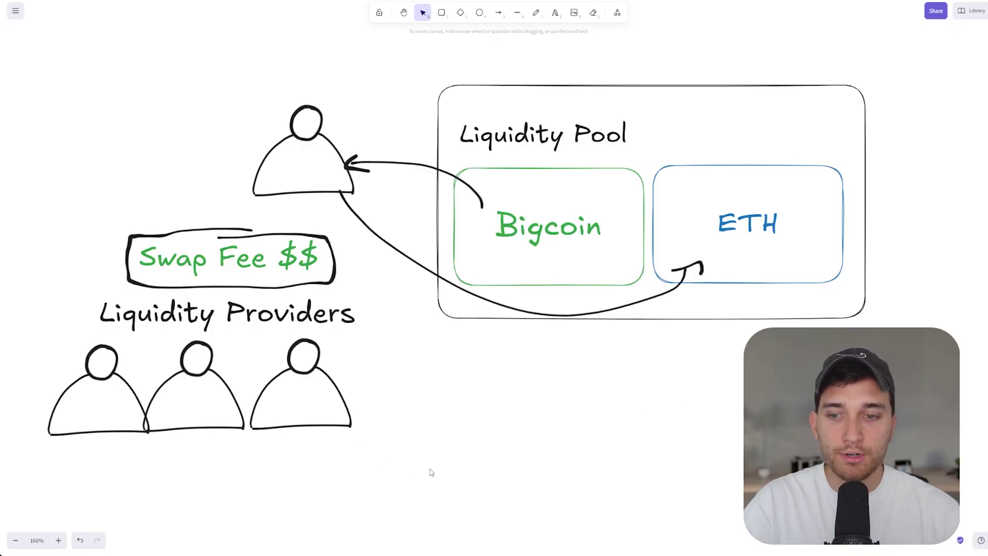
left_click_drag(446, 468, 48, 214)
left_click(389, 426)
left_click_drag(426, 455, 36, 264)
left_click(448, 441)
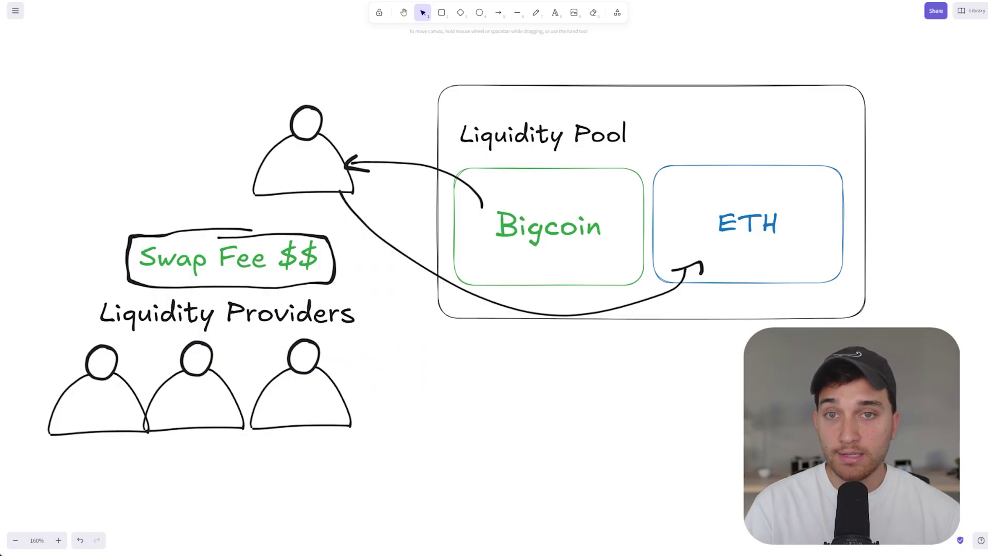
left_click_drag(929, 361, 404, 67)
left_click(404, 67)
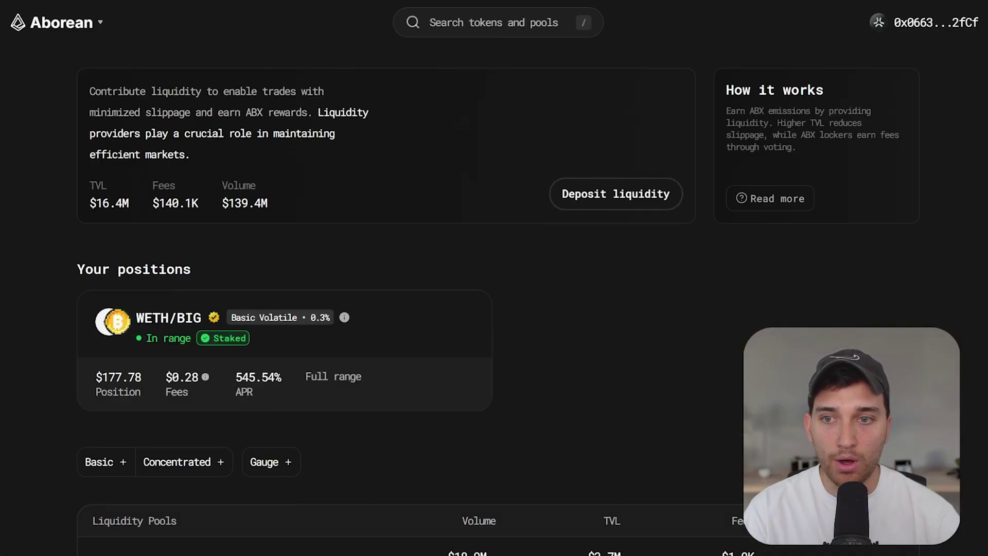
- Sort the Liquidity Pools table by Volume after toggling the Gauge APR order back and forth
scroll(724, 315, "down", 6)
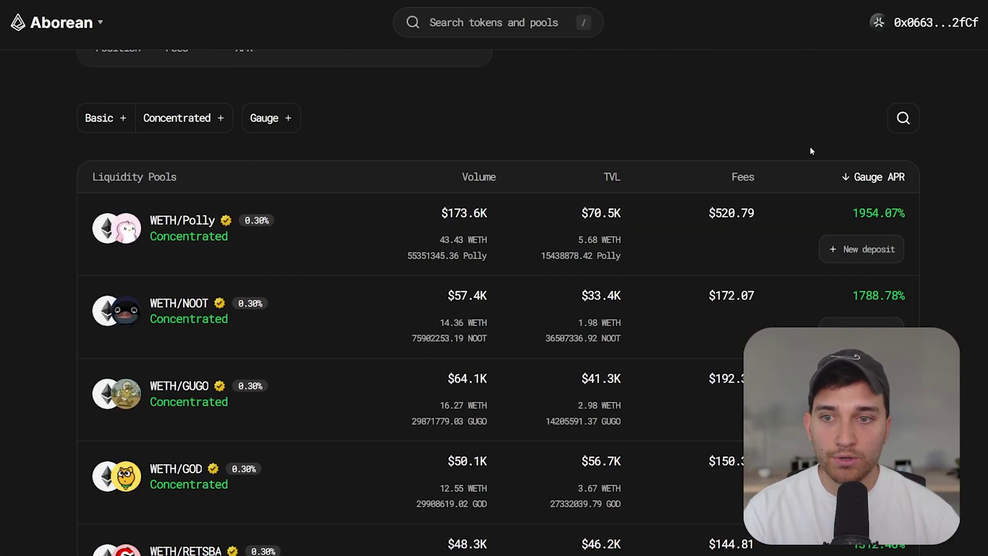
left_click(864, 179)
left_click(858, 180)
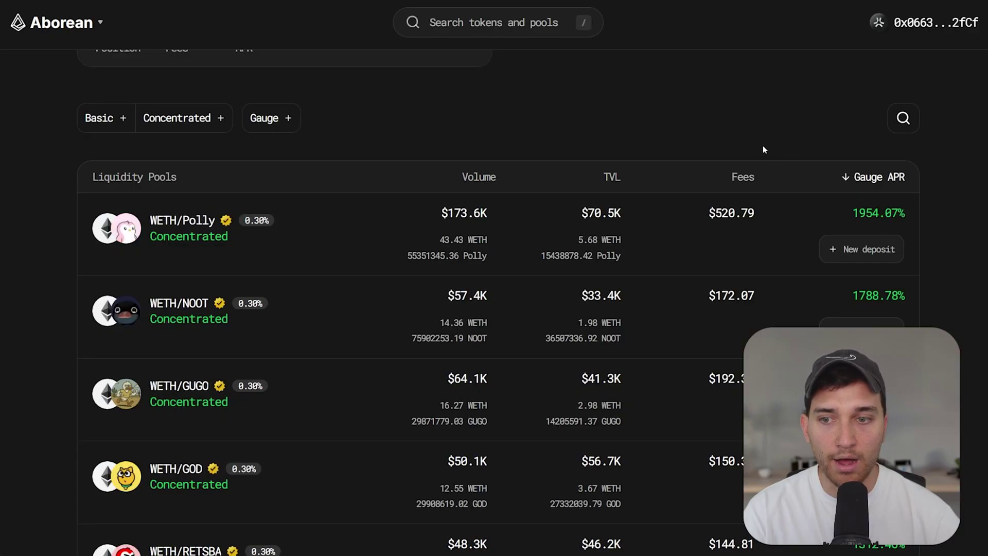
scroll(555, 103, "down", 2)
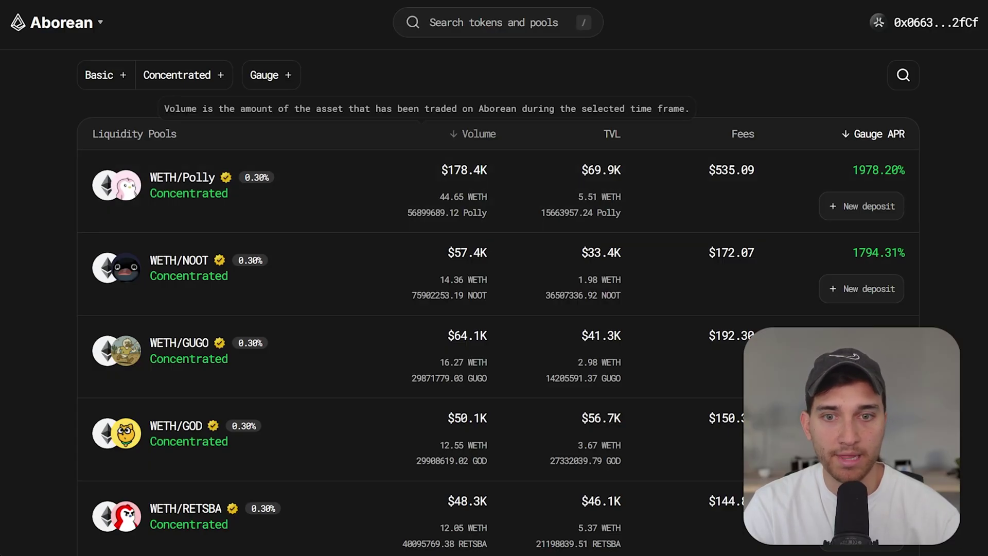
left_click(491, 132)
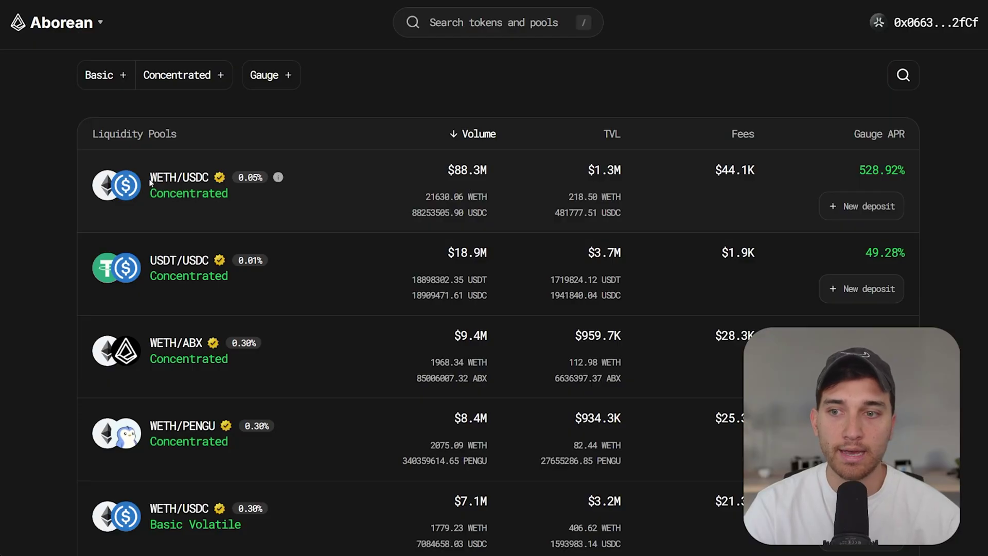
left_click_drag(150, 181, 180, 176)
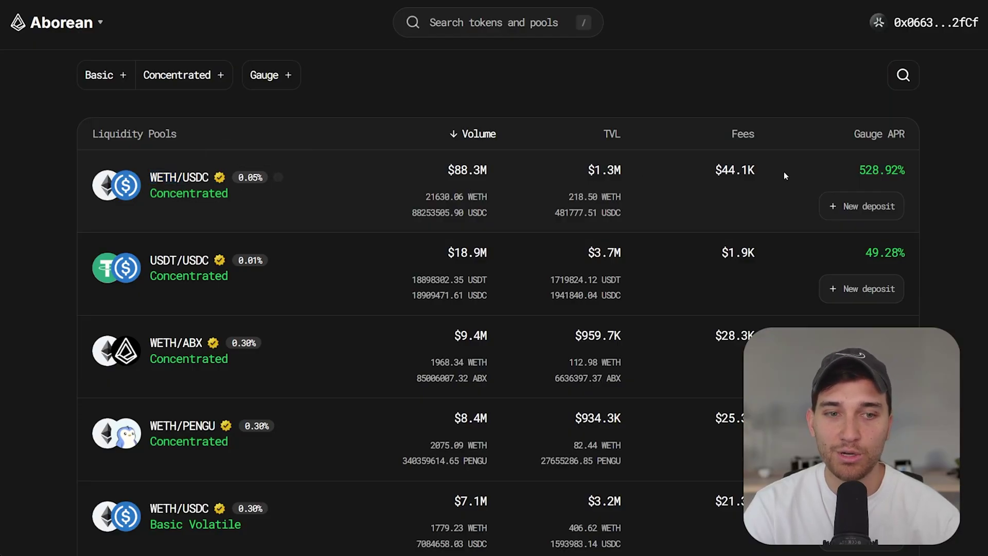
left_click_drag(858, 170, 900, 170)
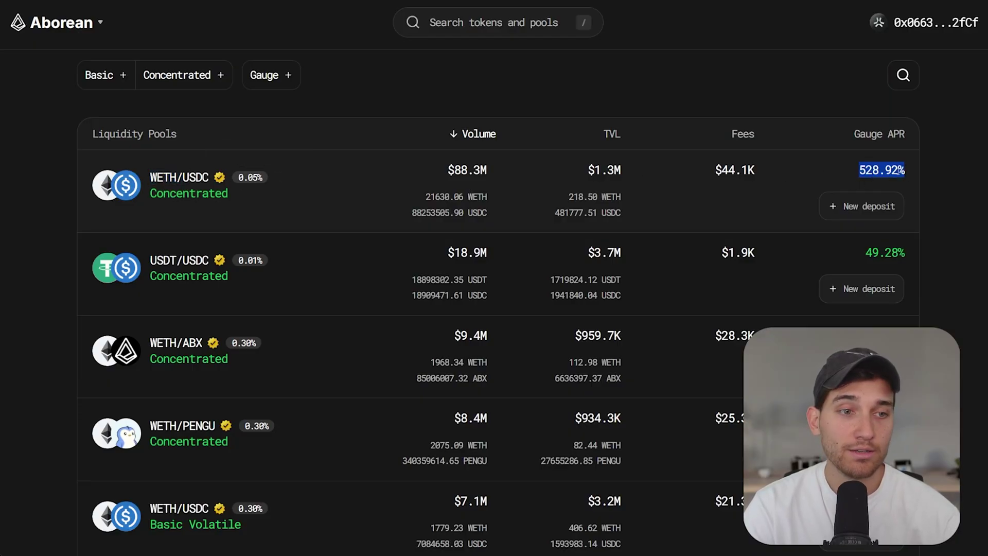
left_click(948, 214)
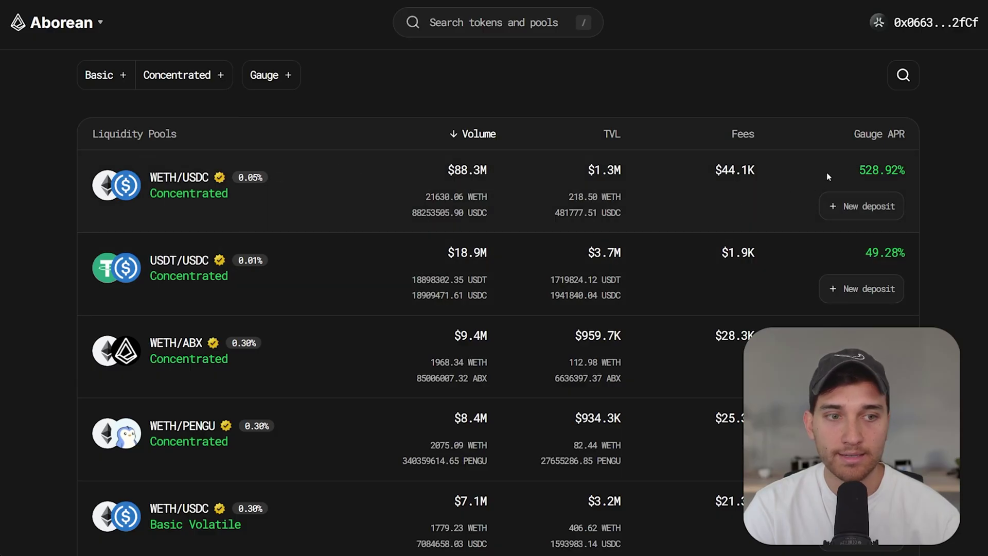
left_click_drag(858, 171, 904, 172)
left_click(933, 208)
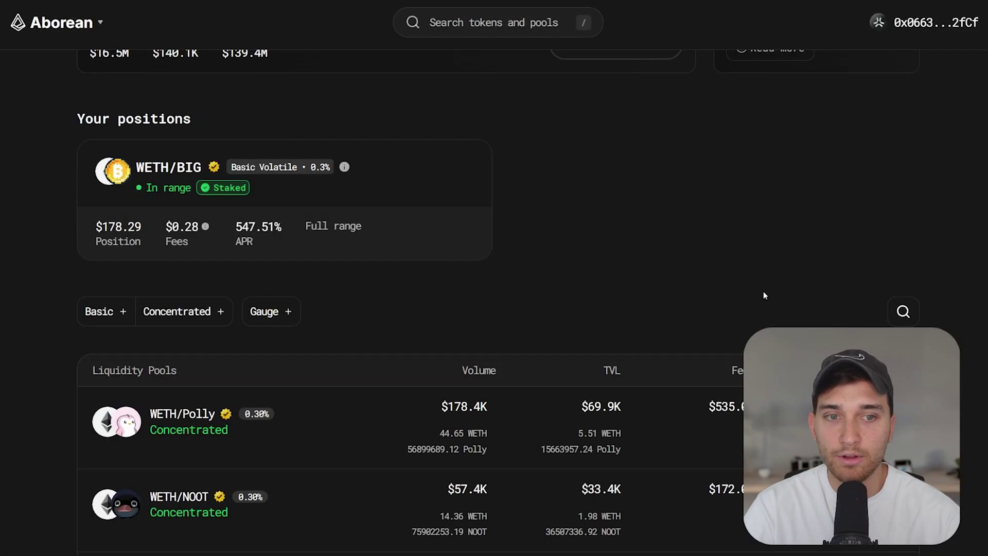
scroll(764, 291, "down", 3)
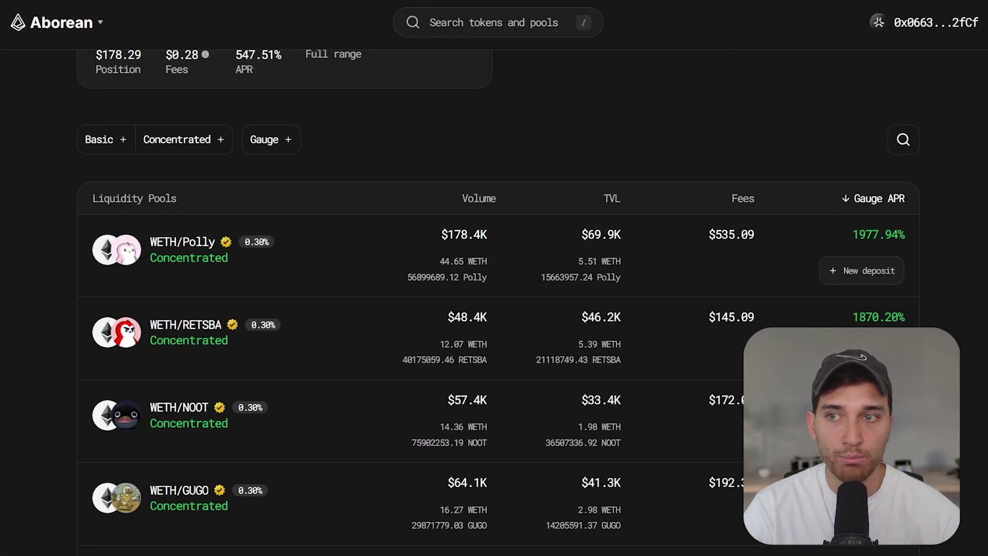
left_click_drag(859, 171, 902, 174)
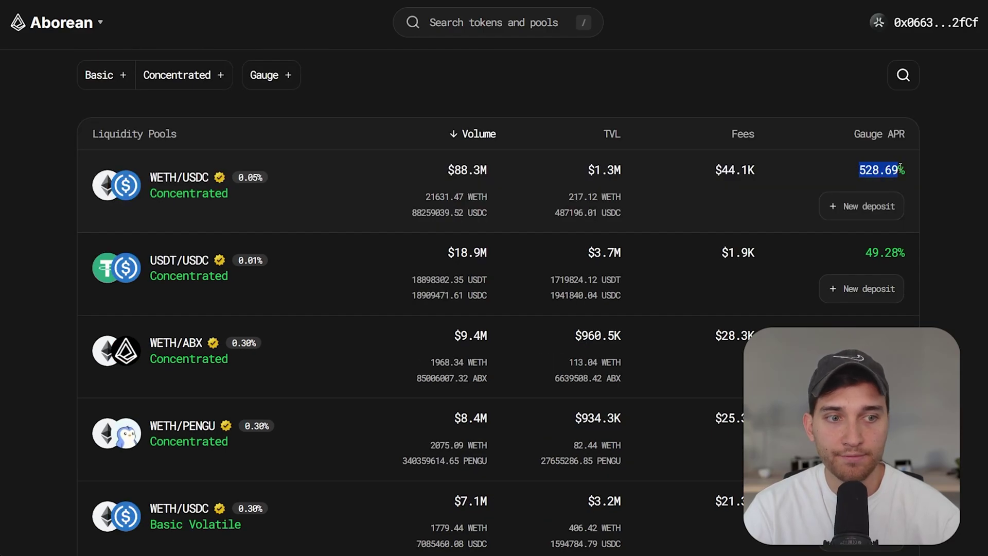
left_click(902, 174)
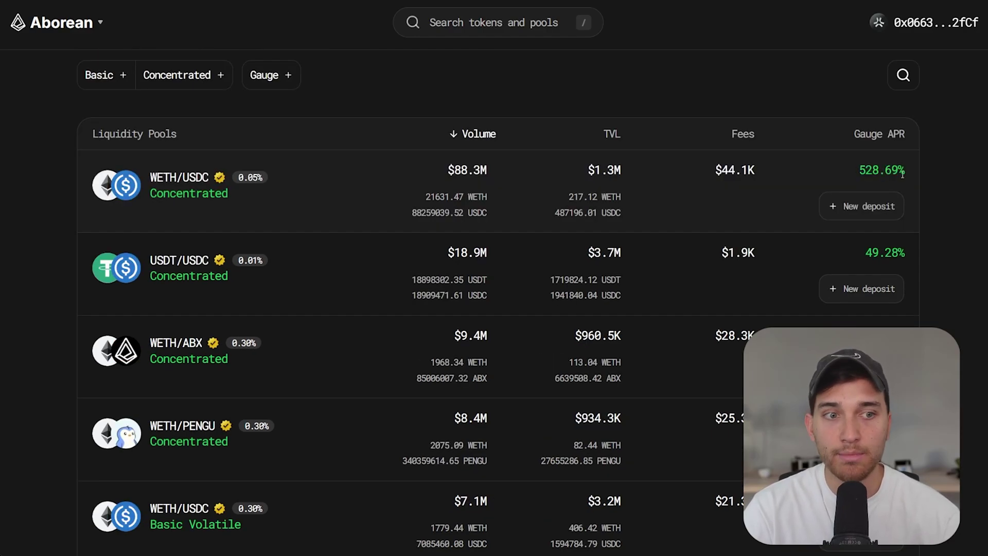
left_click_drag(860, 175, 904, 171)
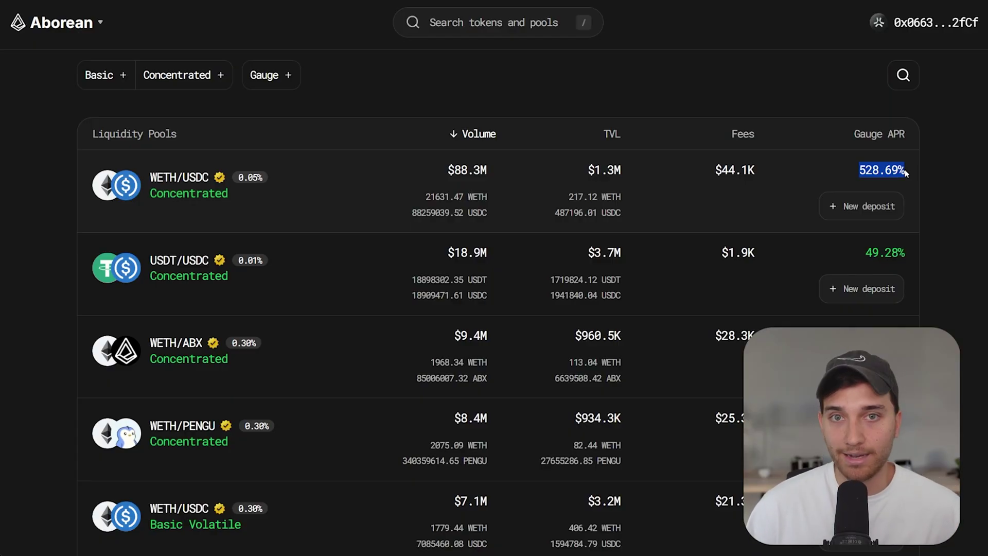
left_click(927, 180)
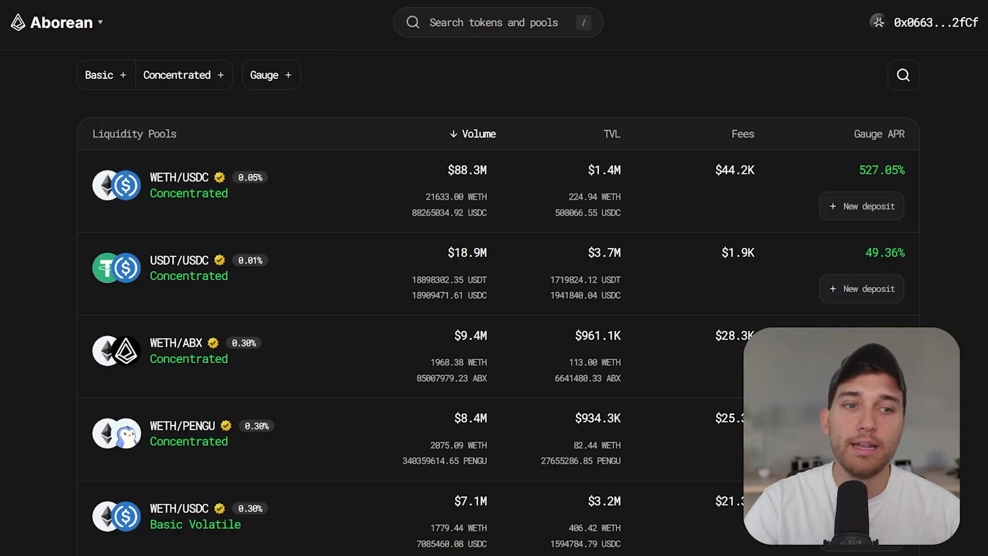
left_click_drag(149, 177, 209, 181)
left_click_drag(856, 173, 906, 175)
left_click(914, 178)
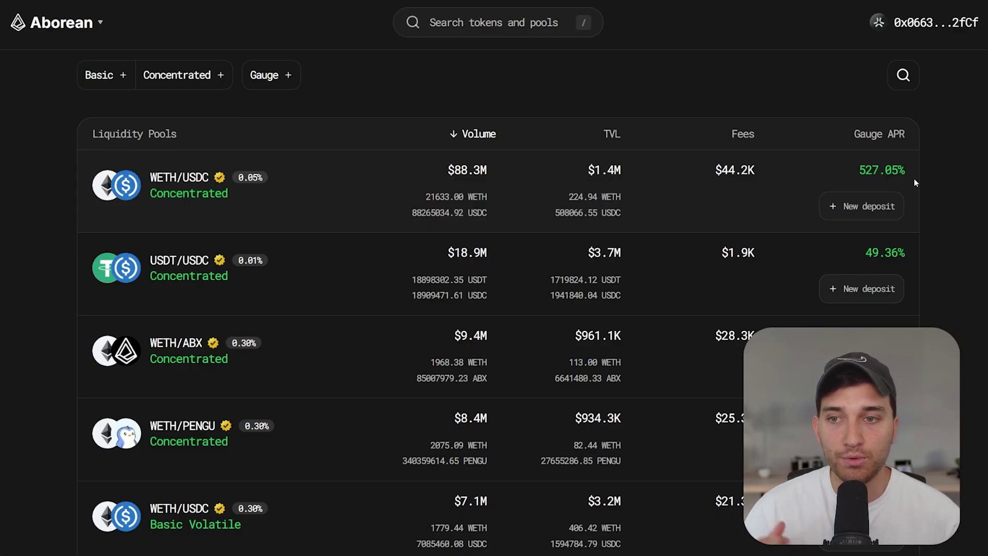
left_click(869, 172)
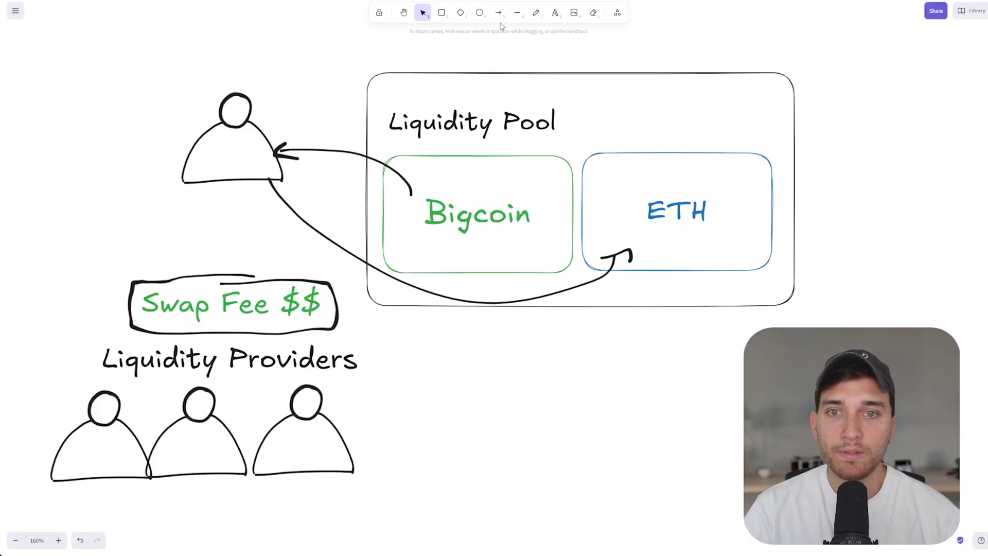
- Handwrite a boxed $100 below the pool with an arrow curving into it
left_click(536, 13)
left_click_drag(415, 378, 383, 411)
left_click_drag(395, 360, 397, 423)
left_click_drag(427, 376, 430, 409)
mouse_move(463, 383)
left_mouse_down()
mouse_move(509, 379)
mouse_move(580, 335)
mouse_move(587, 307)
mouse_move(595, 312)
left_mouse_up()
mouse_move(492, 366)
left_mouse_down()
mouse_move(381, 362)
mouse_move(542, 389)
mouse_move(463, 366)
left_mouse_up()
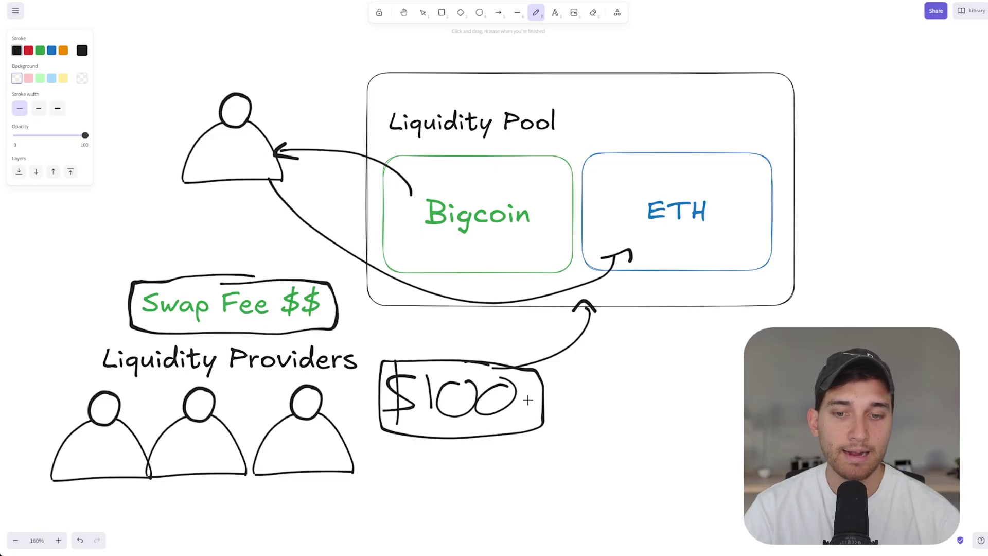
- Add an arrow from $100 to a handwritten 500 and underline $100, undoing the extra long line
mouse_move(536, 404)
left_mouse_down()
mouse_move(589, 383)
mouse_move(611, 390)
left_mouse_up()
mouse_move(652, 363)
left_mouse_down()
mouse_move(629, 396)
mouse_move(664, 372)
mouse_move(695, 373)
mouse_move(730, 391)
left_mouse_up()
left_click_drag(410, 429, 500, 421)
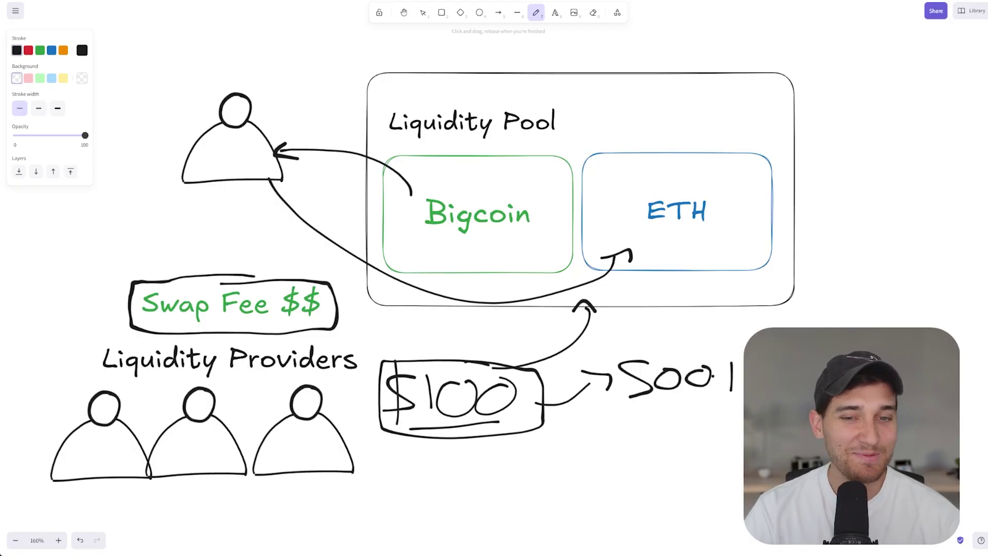
left_click_drag(378, 444, 741, 423)
key("ctrl+z")
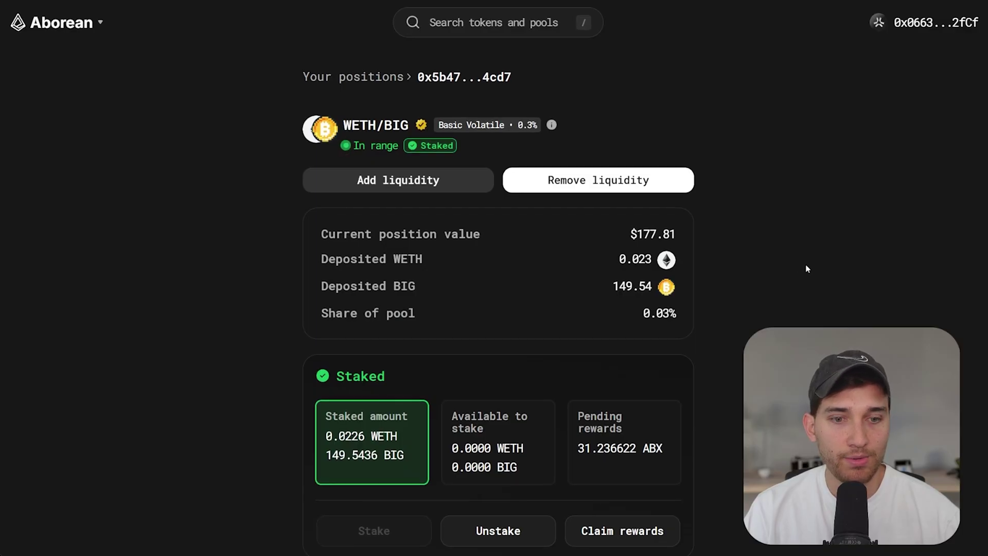
scroll(807, 268, "down", 1)
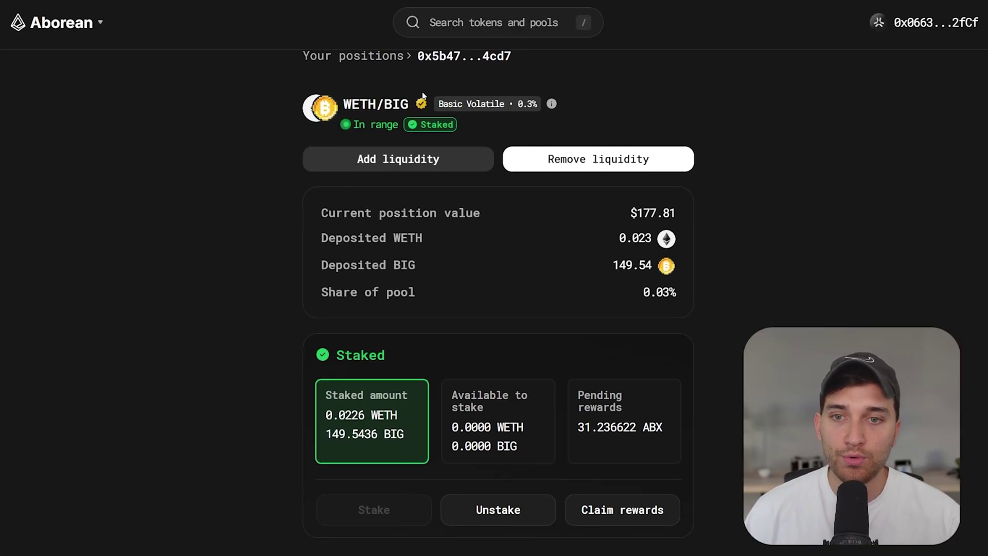
left_click_drag(422, 96, 319, 109)
left_click(626, 106)
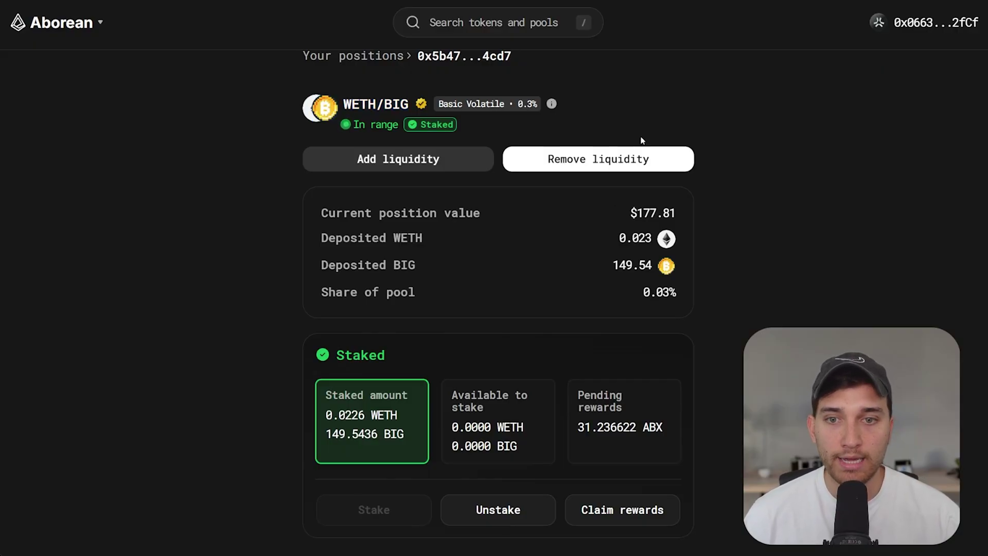
left_click_drag(612, 239, 638, 263)
left_click(694, 273)
left_click(623, 235)
double_click(622, 236)
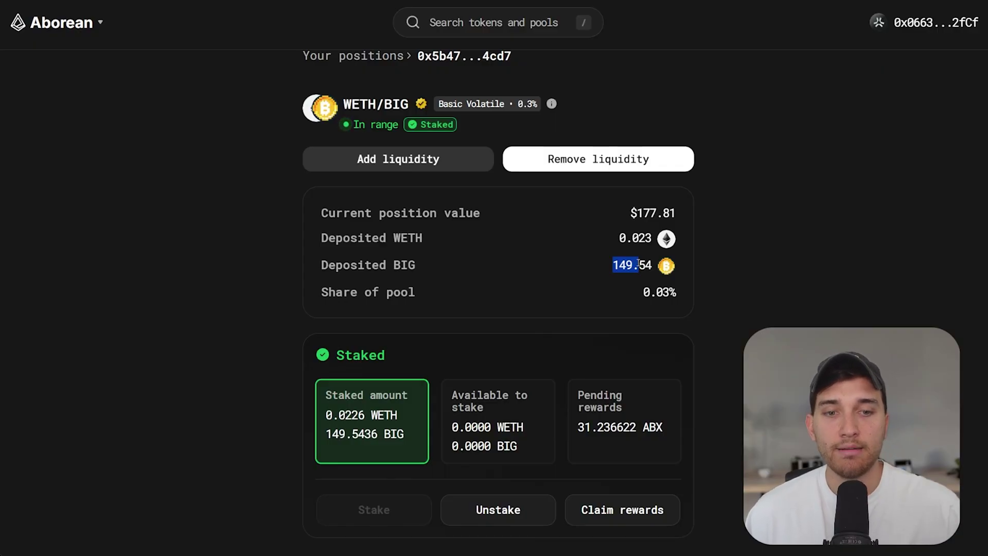
left_click_drag(578, 427, 665, 430)
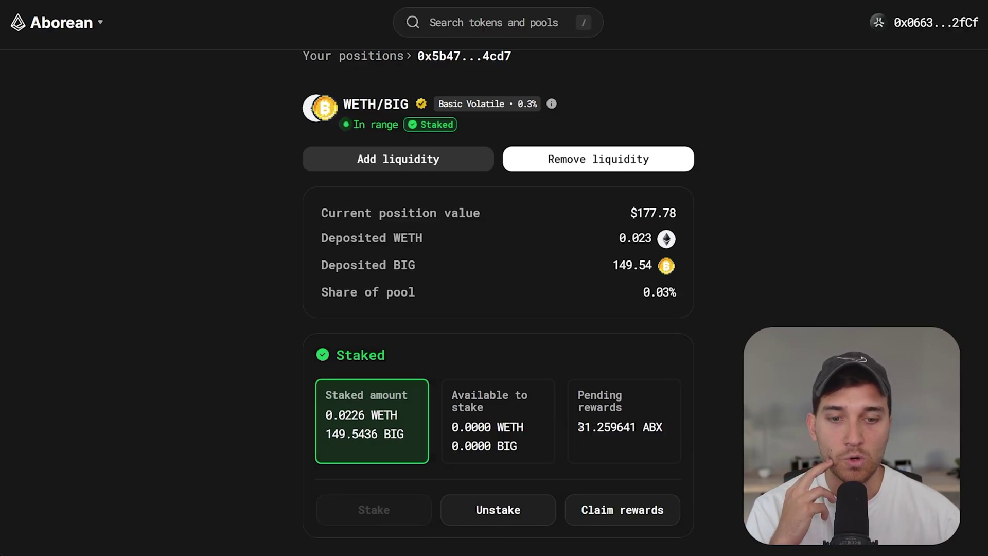
left_click_drag(577, 427, 599, 429)
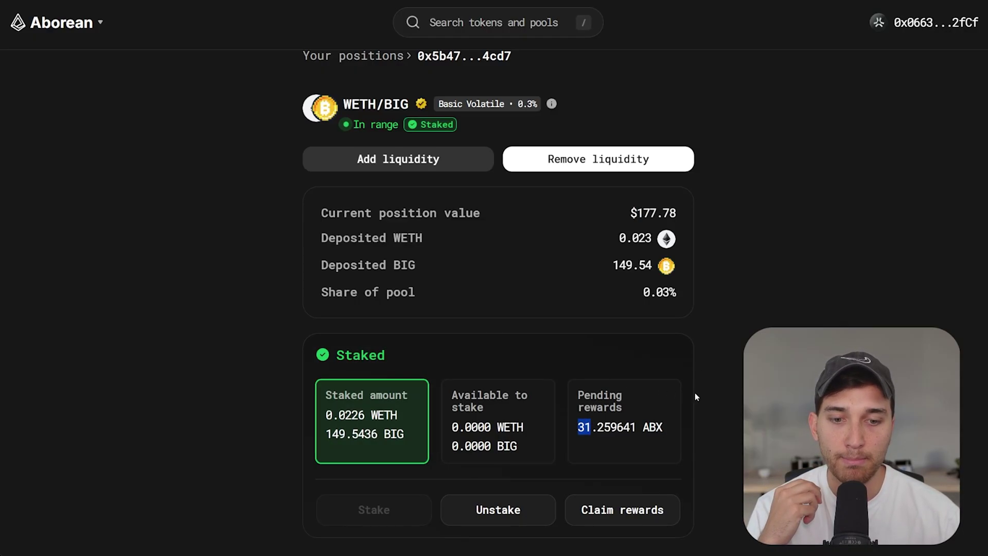
left_click(735, 406)
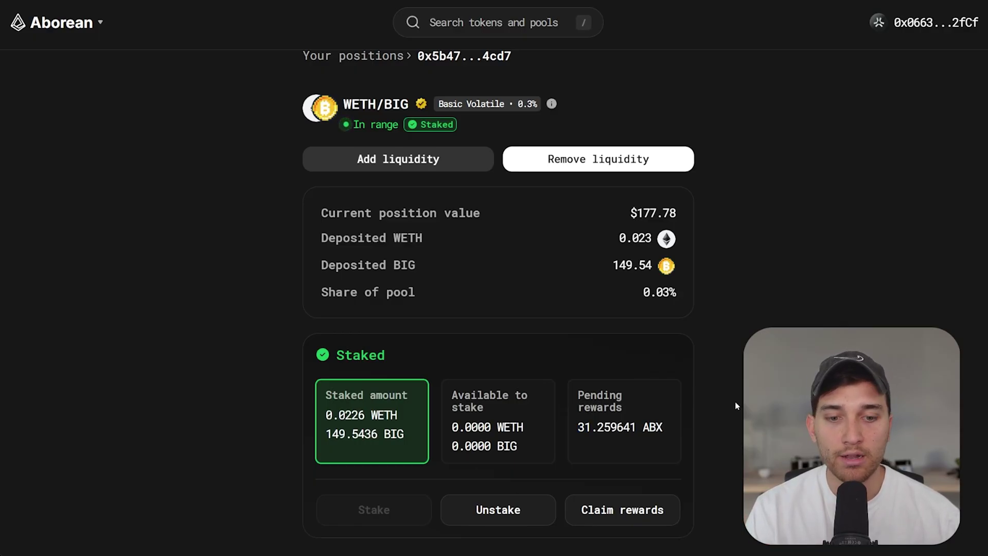
left_click_drag(668, 426, 577, 427)
left_click(708, 427)
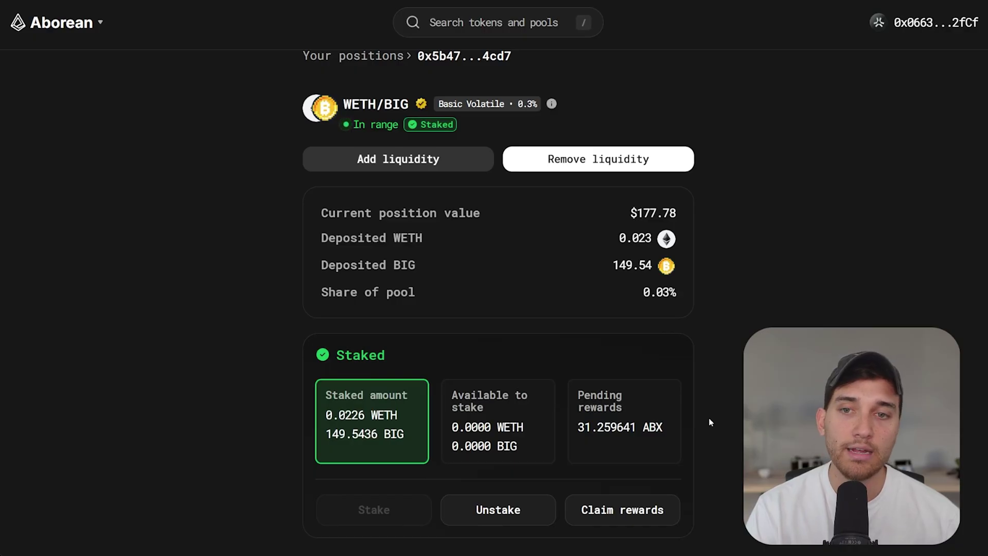
left_click_drag(343, 104, 409, 105)
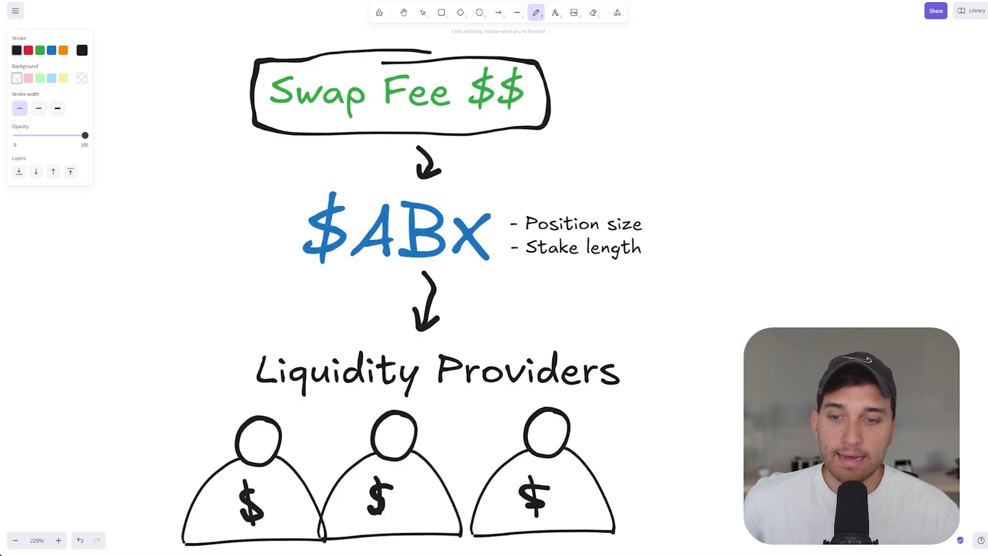
mouse_move(346, 340)
left_mouse_down()
mouse_move(198, 341)
mouse_move(165, 533)
left_mouse_up()
key("ctrl+z")
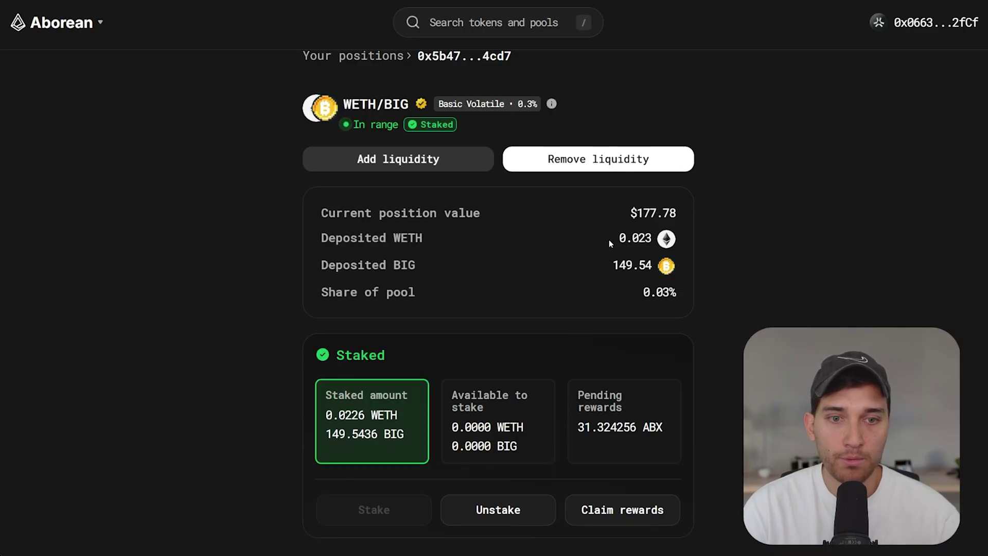
- Highlight the deposited 0.023 WETH and BIG amounts of the position
left_click_drag(617, 238, 651, 238)
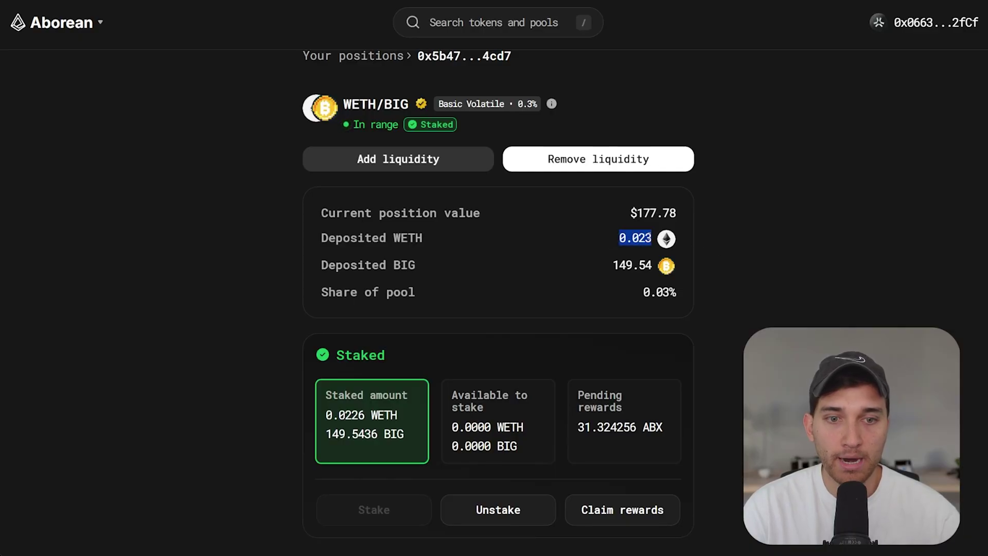
left_click_drag(613, 265, 645, 265)
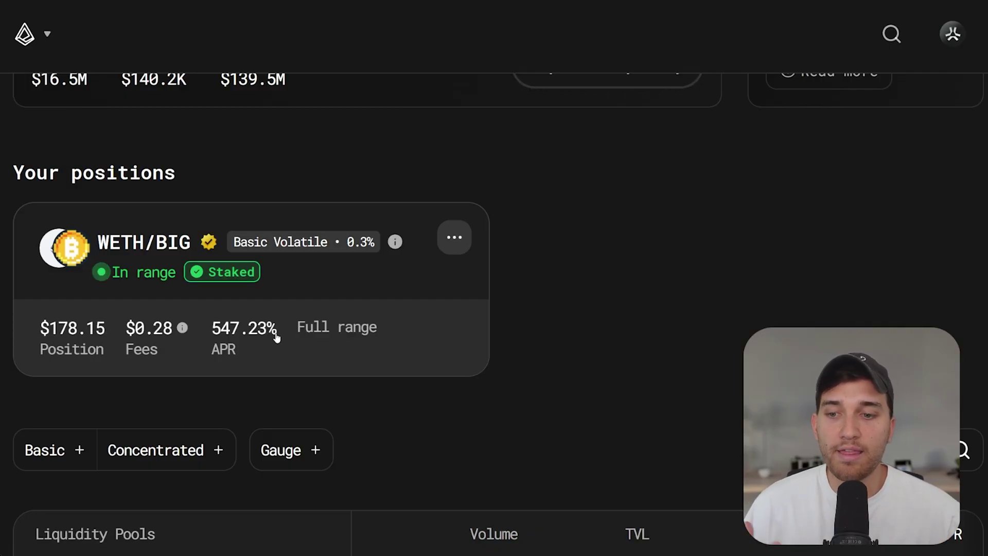
- Give the first liquidity provider figure a green stroke
left_click_drag(144, 403, 337, 551)
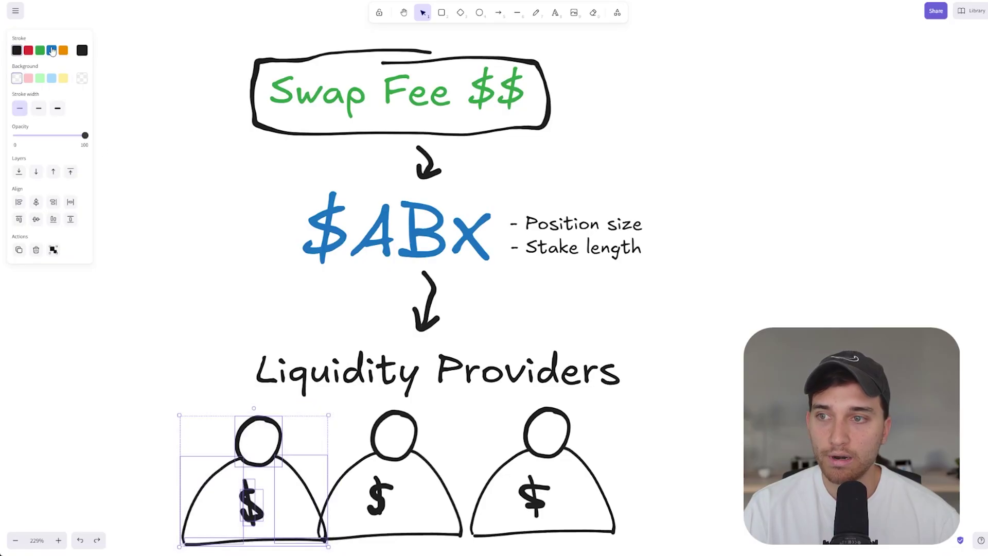
left_click(39, 50)
left_click(601, 432)
left_click_drag(164, 397, 355, 555)
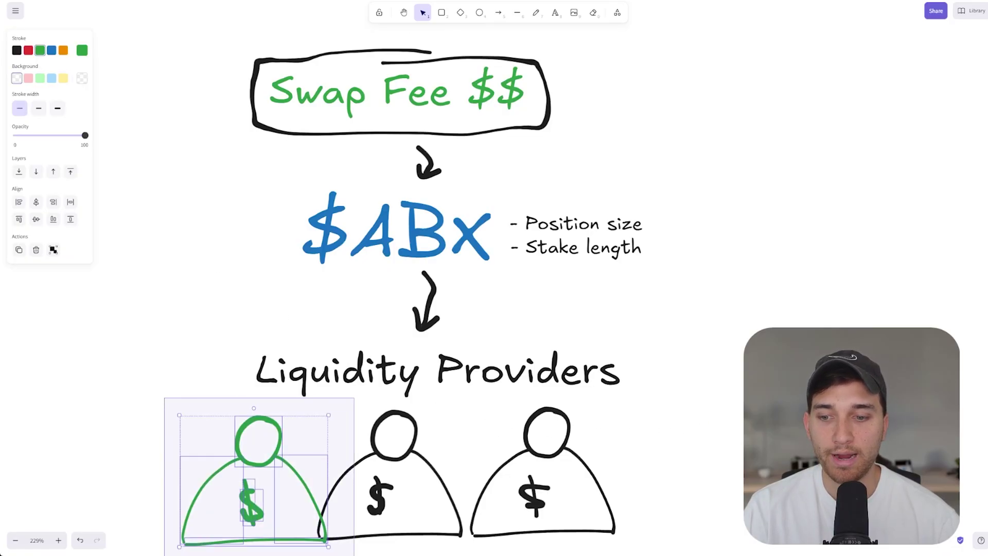
left_click(721, 392)
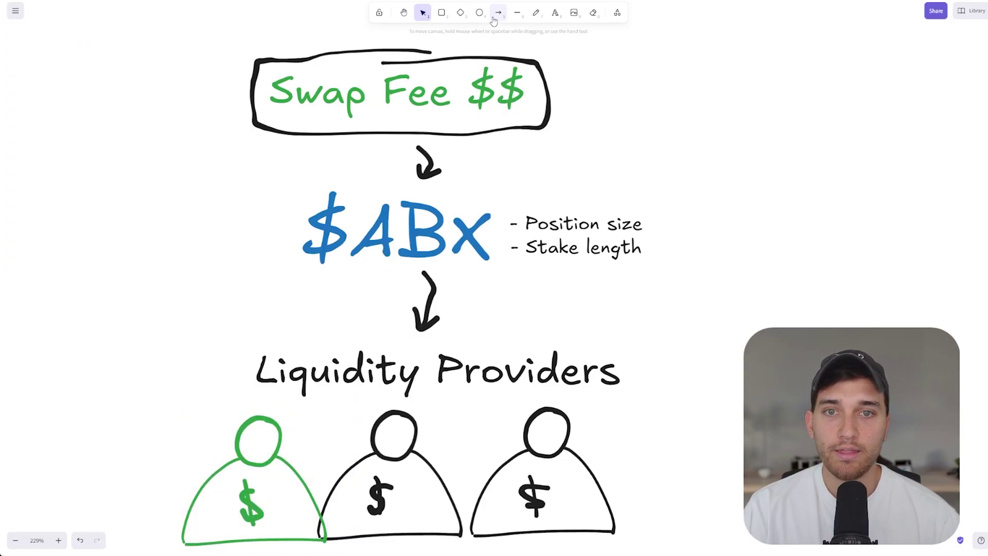
- Try a green pencil loop around $ABx, undo it, and reset the colour to black
left_click(536, 12)
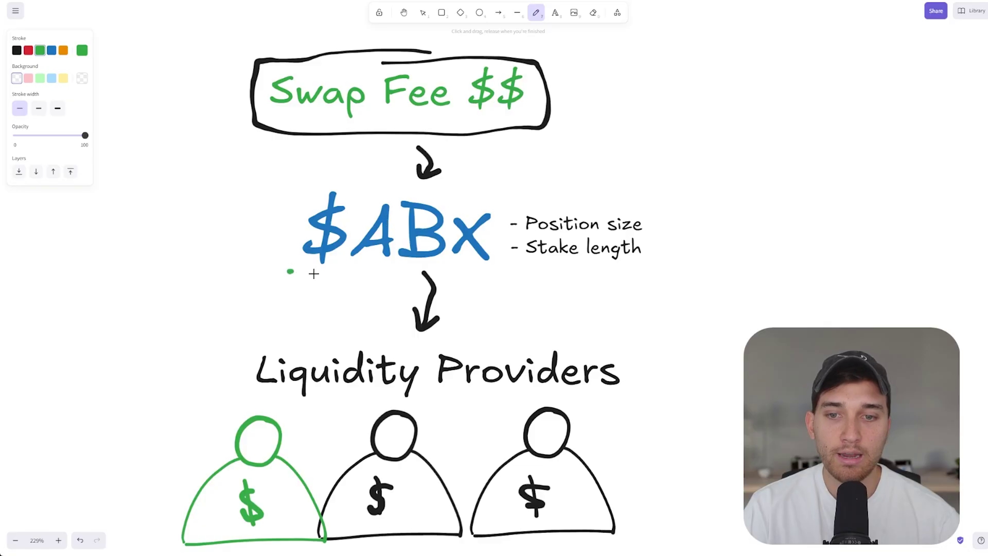
mouse_move(336, 275)
left_mouse_down()
mouse_move(521, 264)
mouse_move(325, 198)
mouse_move(301, 268)
left_mouse_up()
key("ctrl+z")
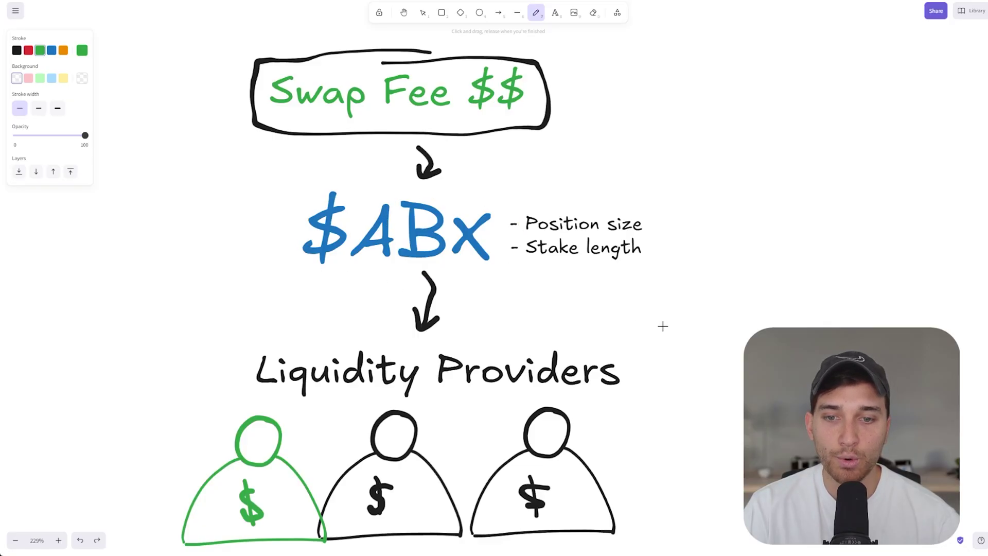
left_click(17, 50)
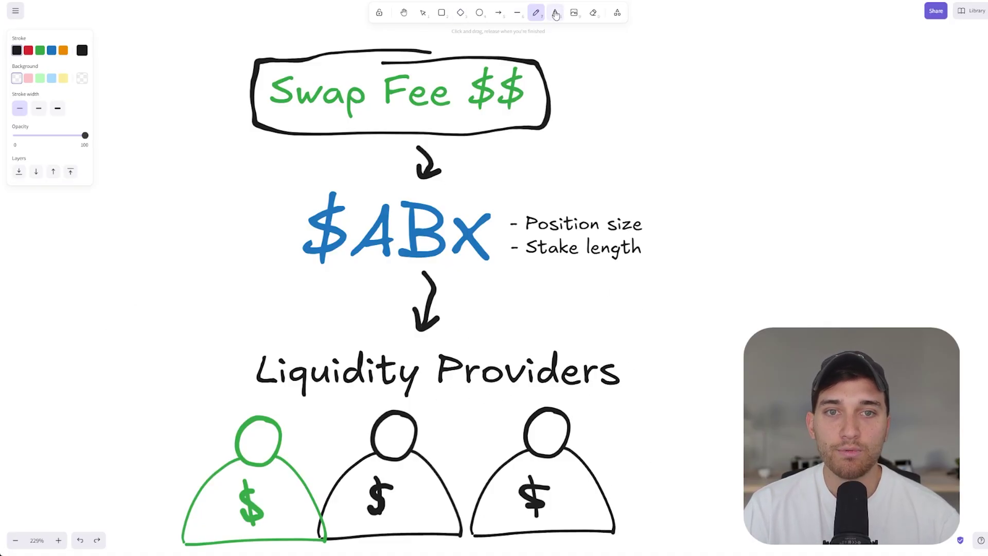
- Try boxing Position size and circling Stake length in red, undoing both marks
left_click(441, 12)
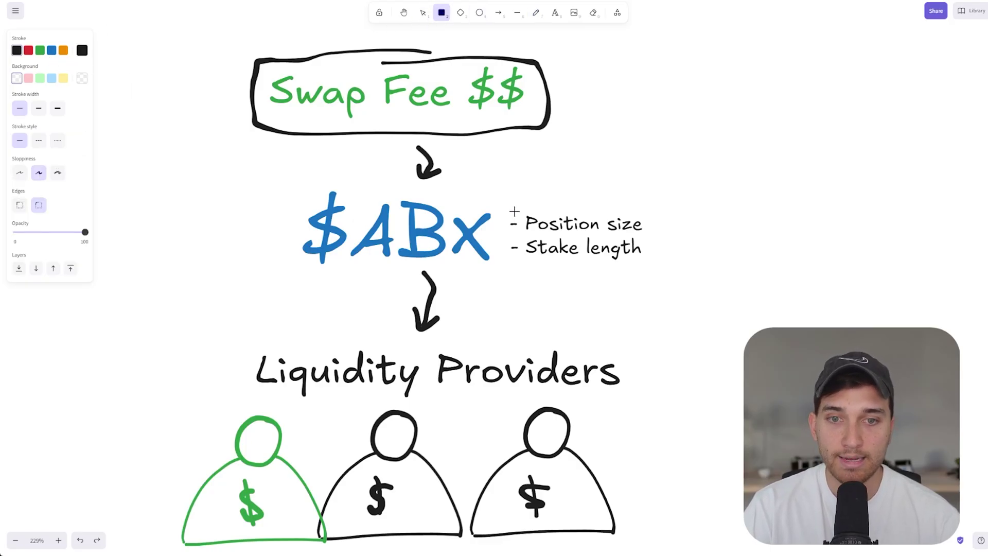
left_click_drag(505, 206, 654, 237)
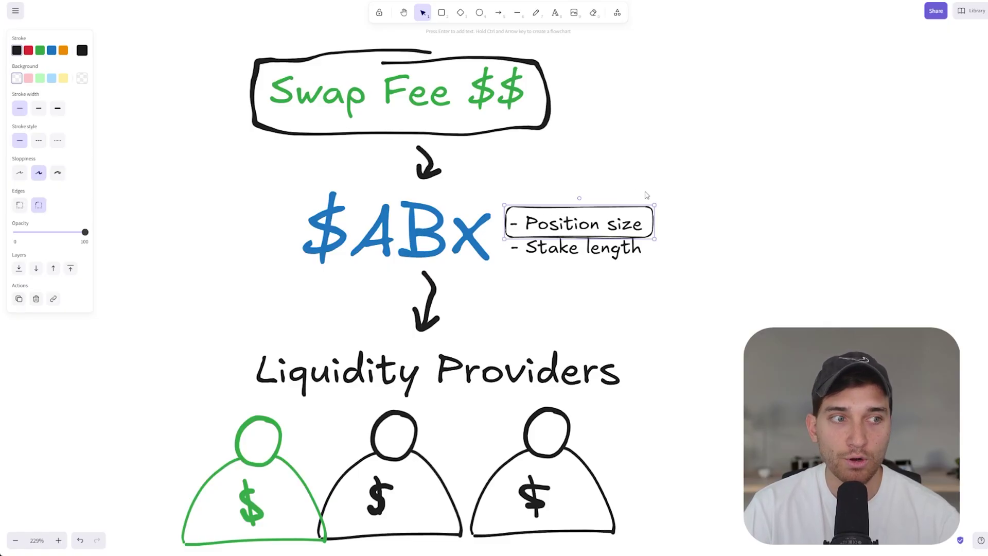
key("ctrl+z")
left_click(536, 12)
left_click(29, 50)
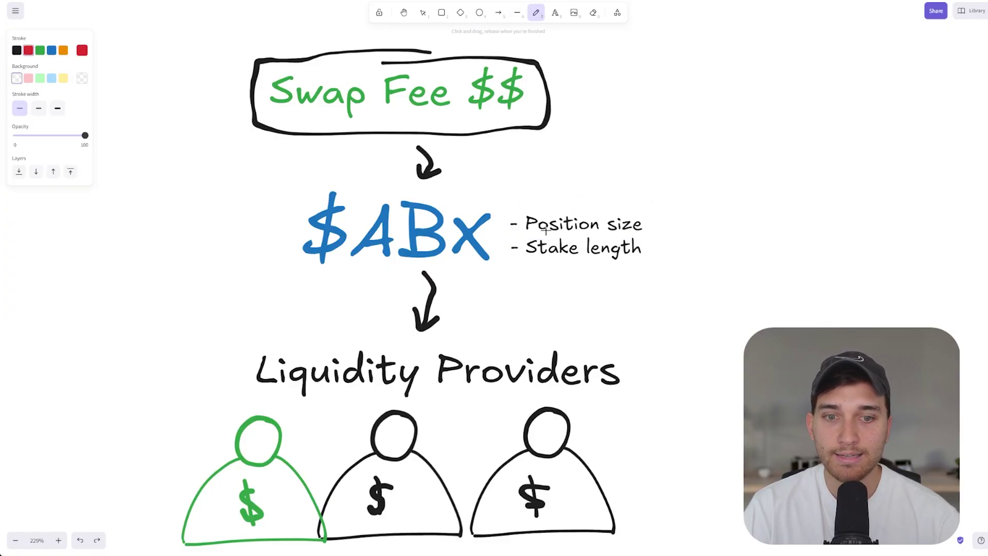
mouse_move(558, 232)
left_mouse_down()
mouse_move(507, 246)
mouse_move(566, 235)
left_mouse_up()
key("ctrl+z")
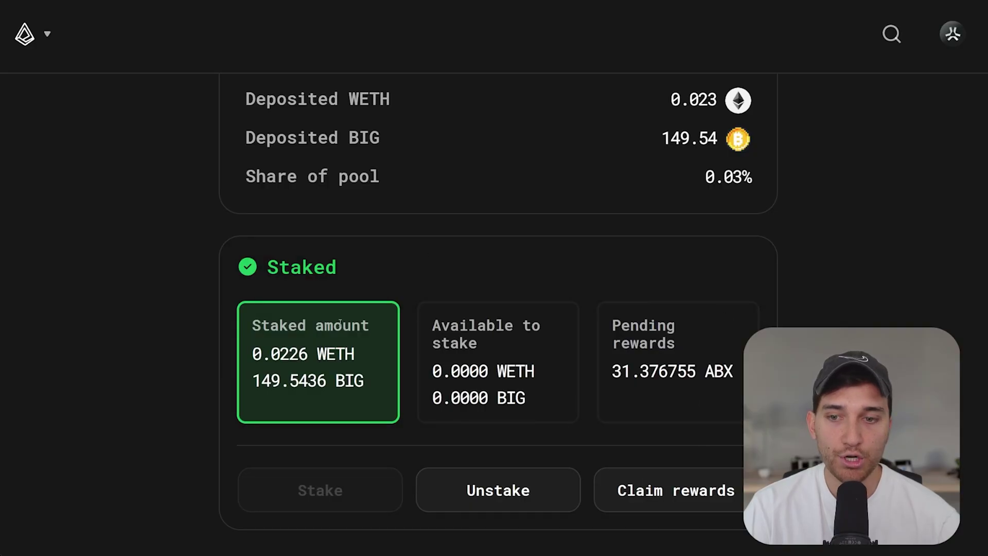
left_click_drag(269, 274, 357, 269)
left_click(350, 295)
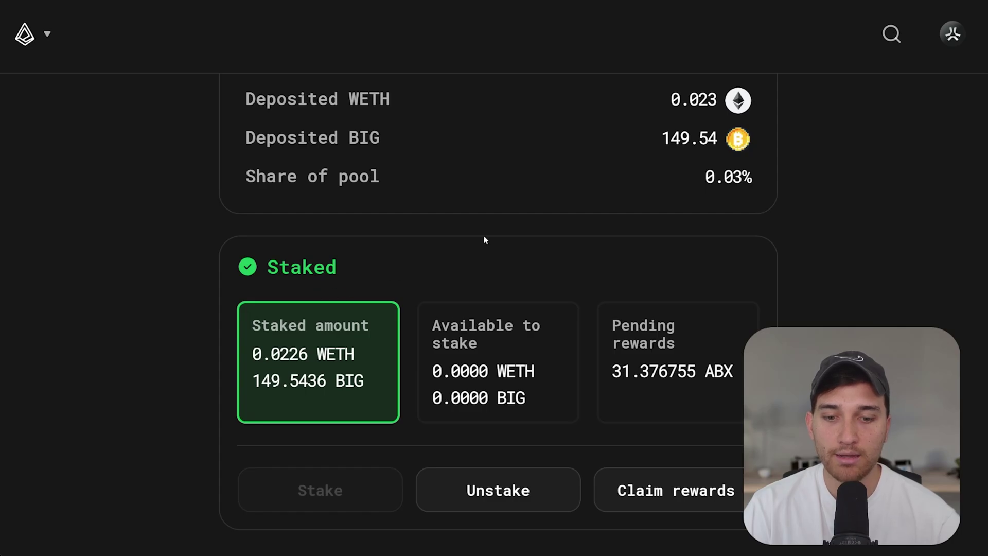
scroll(516, 237, "up", 5)
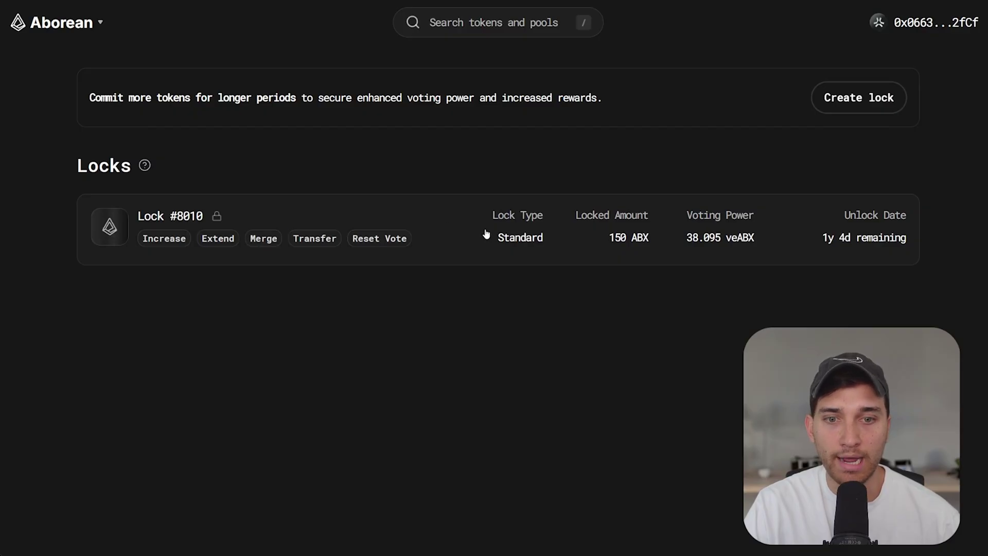
- Start a new lock and enter 3 ABX against the 3.60 ABX balance
left_click(857, 98)
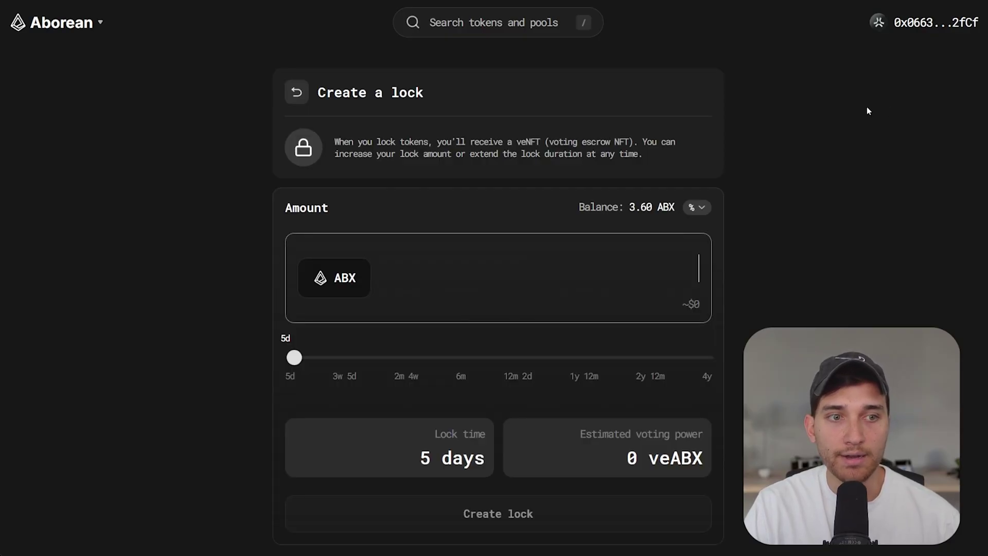
scroll(785, 290, "down", 1)
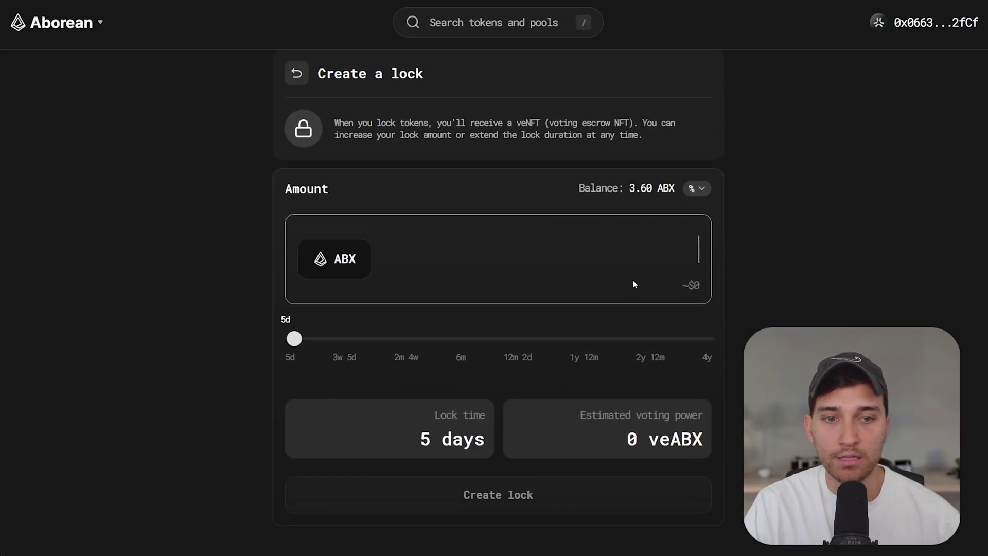
left_click(664, 231)
type("3")
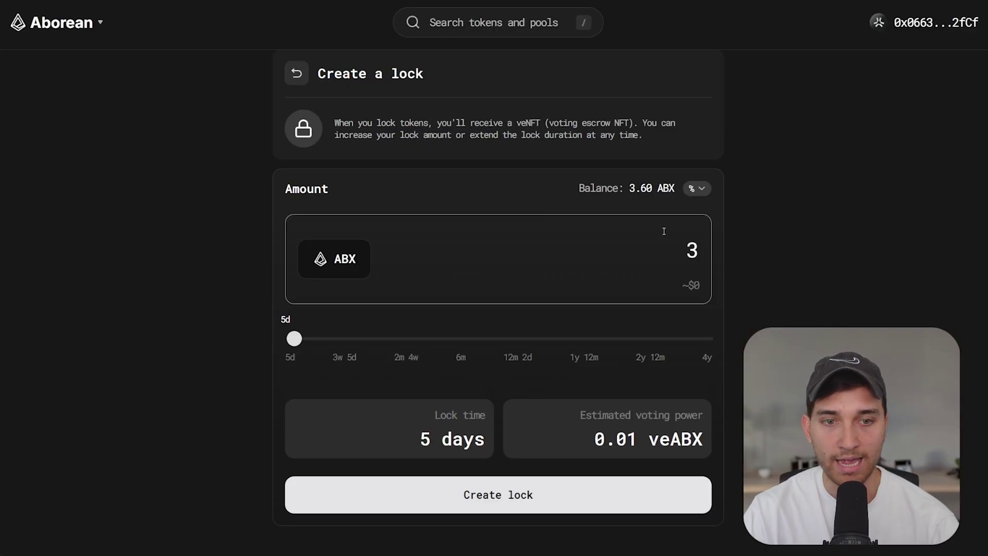
double_click(640, 189)
left_click(780, 239)
- Preview the lock at four years, then shorten it to about a year (0.758 veABX)
left_click_drag(295, 345, 735, 346)
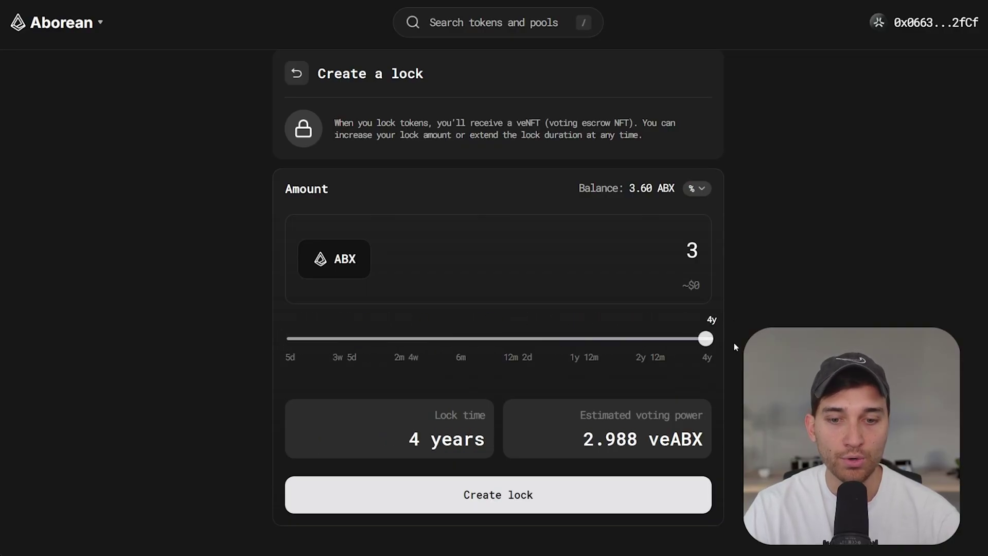
scroll(734, 343, "up", 1)
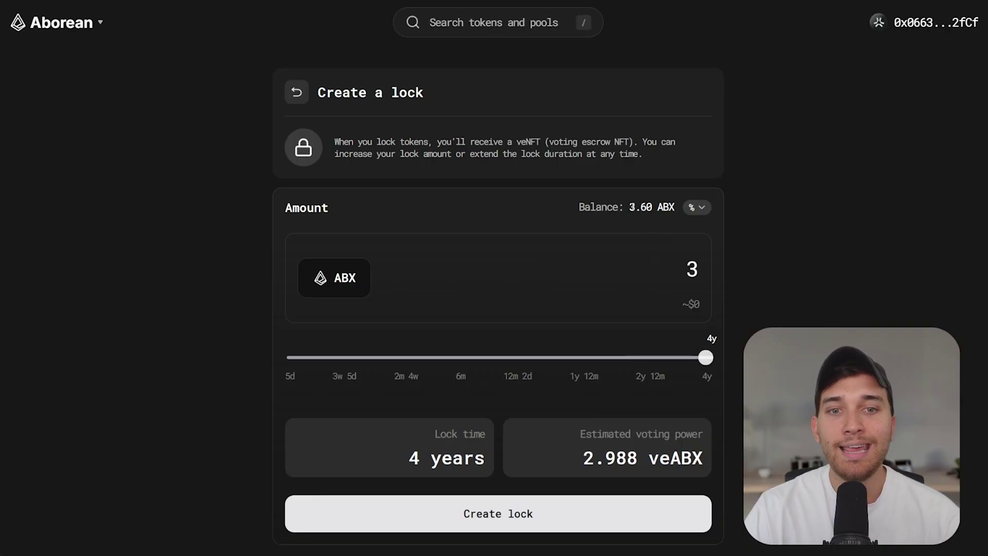
left_click_drag(627, 207, 652, 207)
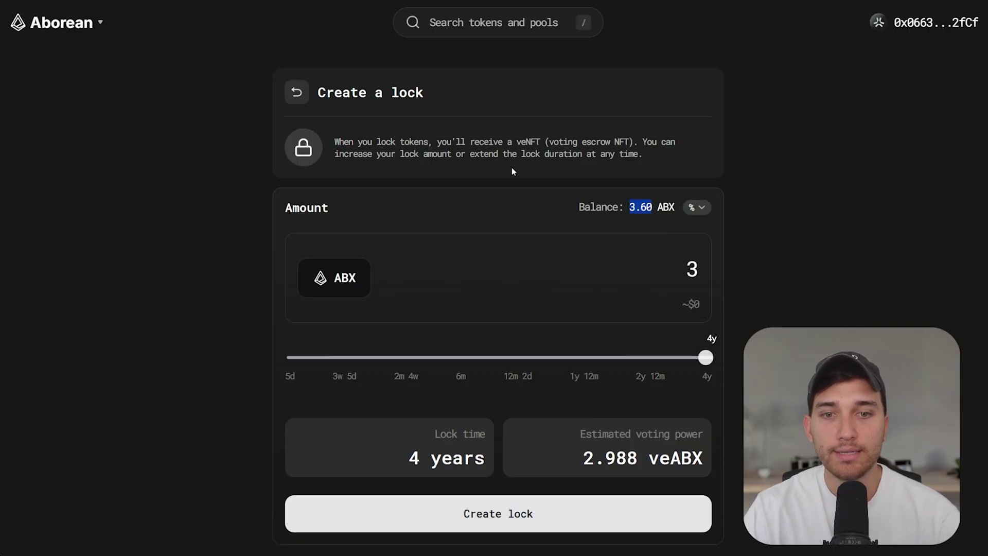
left_click_drag(516, 141, 532, 140)
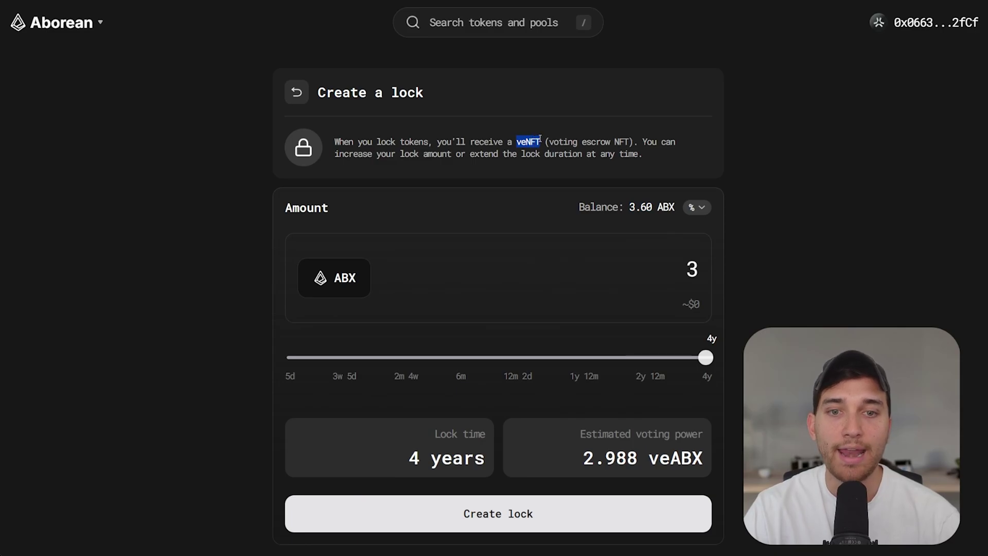
left_click(574, 141)
left_click_drag(550, 141, 636, 140)
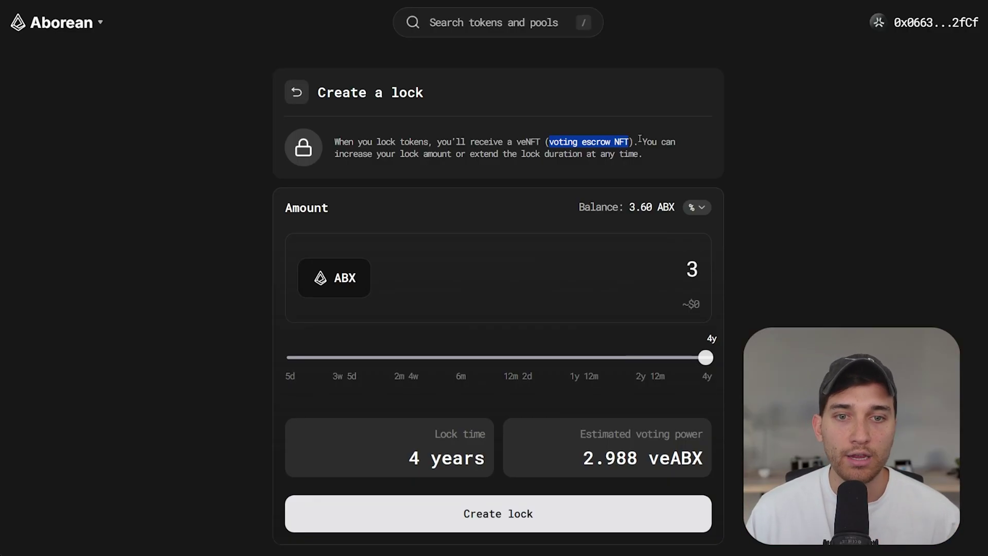
left_click_drag(705, 357, 382, 357)
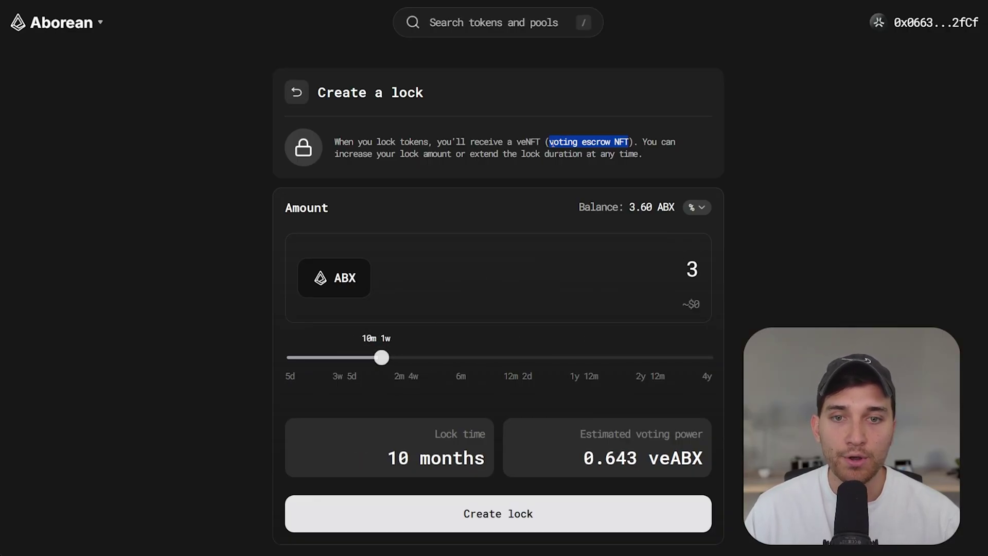
left_click_drag(517, 142, 630, 140)
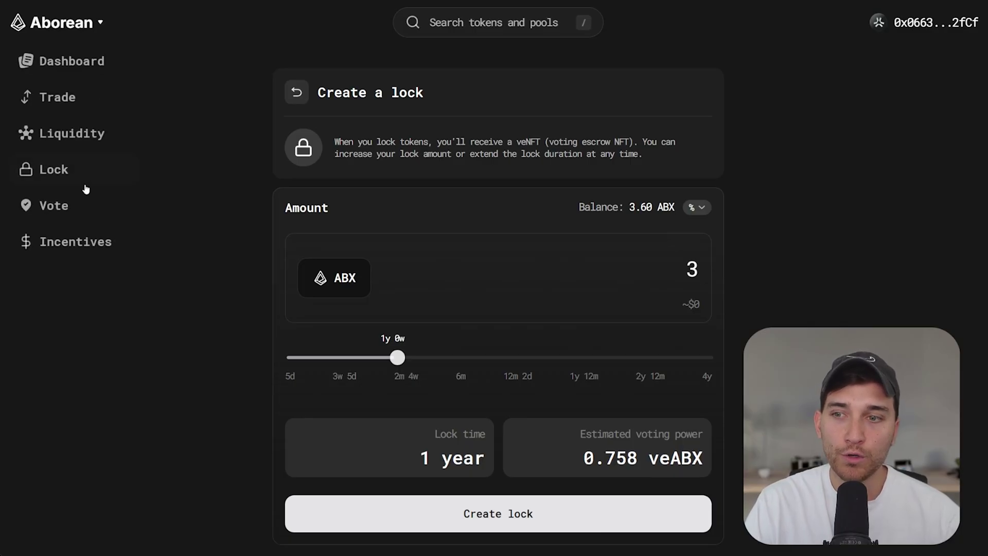
- Browse the pool list on the Vote page
left_click(66, 206)
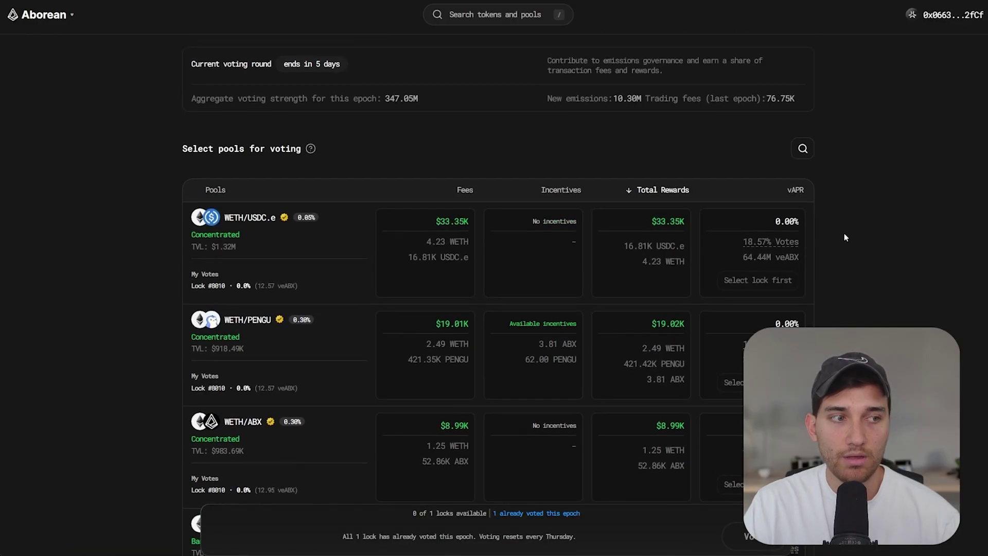
scroll(843, 232, "down", 15)
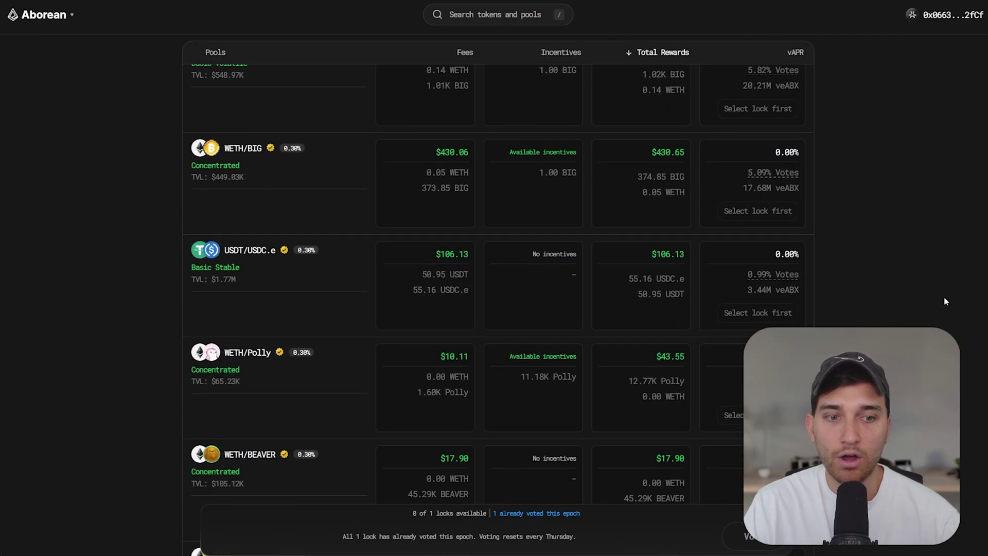
scroll(954, 298, "down", 5)
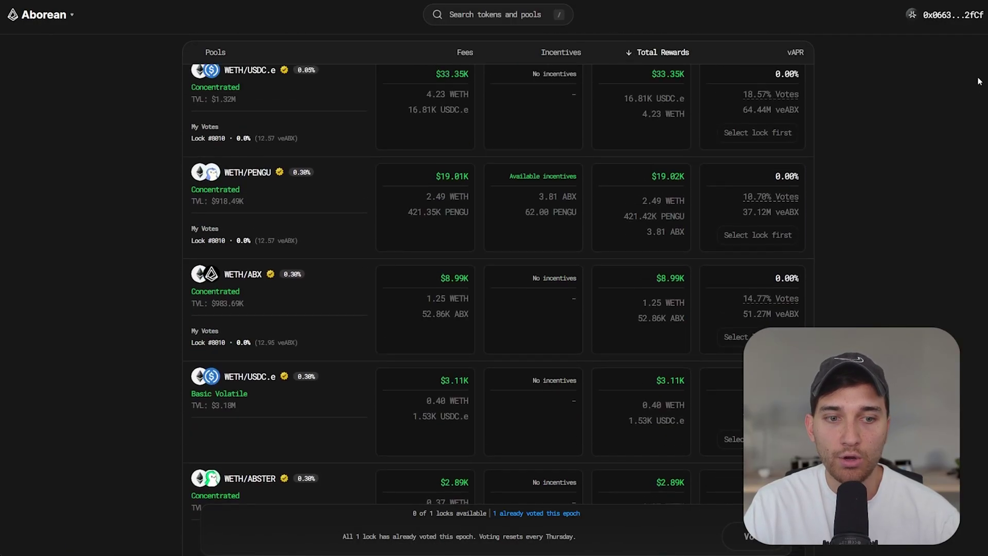
scroll(978, 72, "up", 3)
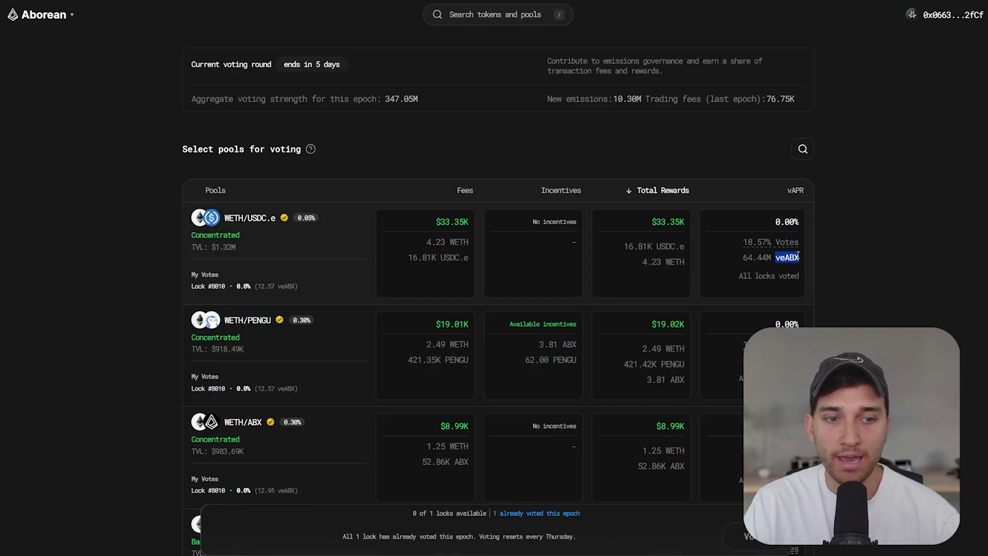
- Review lock #8010's details on the Locks page, noting its 38.095 voting power
left_click(59, 16)
left_click(45, 124)
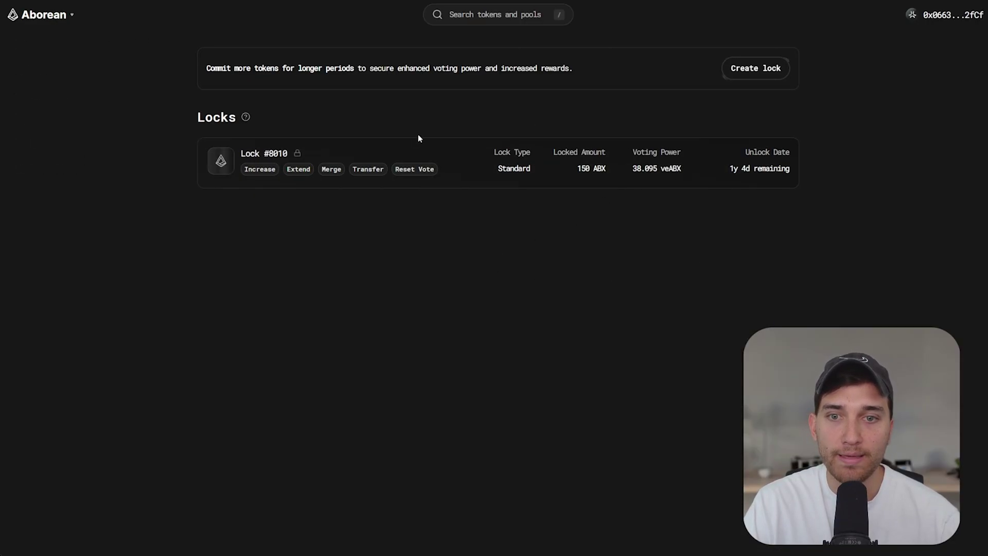
left_click(469, 163)
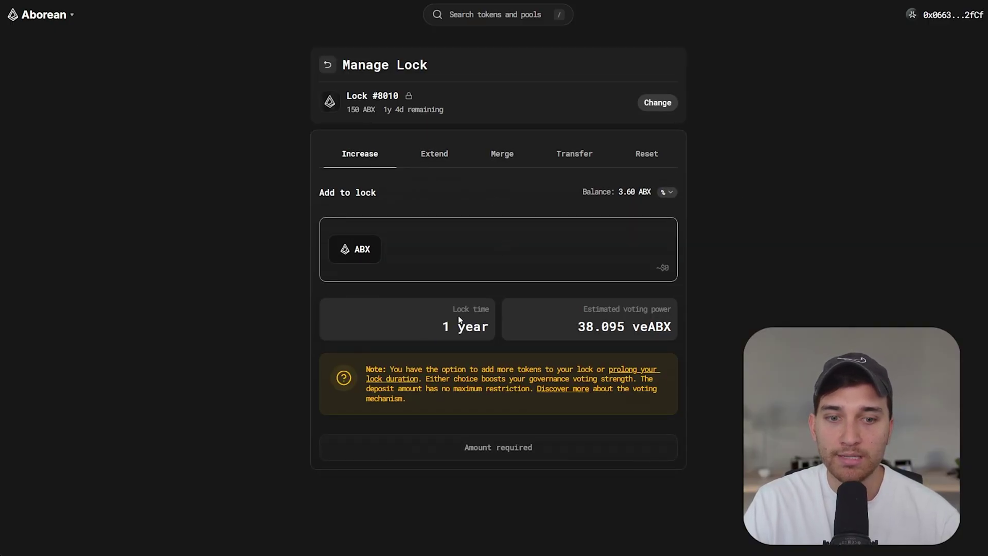
left_click_drag(346, 110, 454, 115)
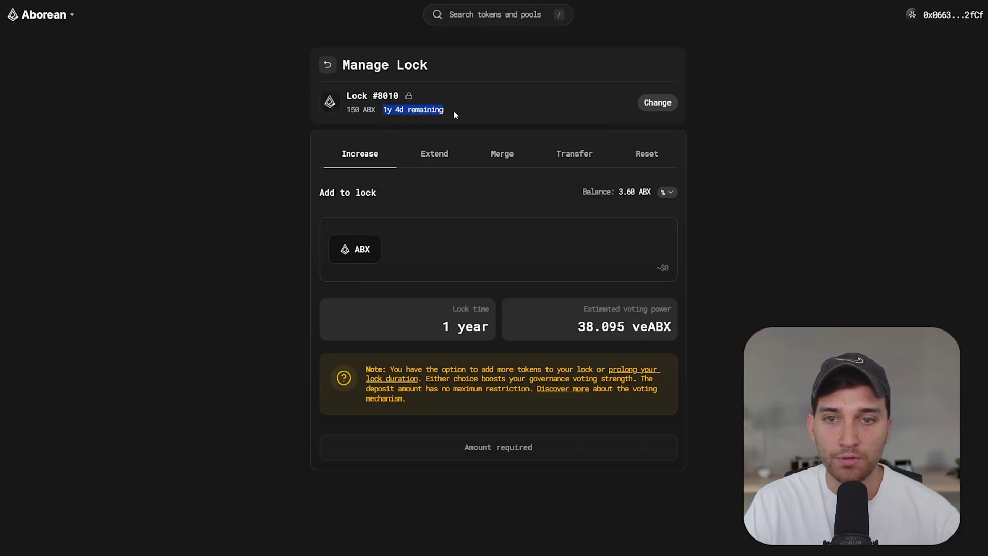
left_click(507, 113)
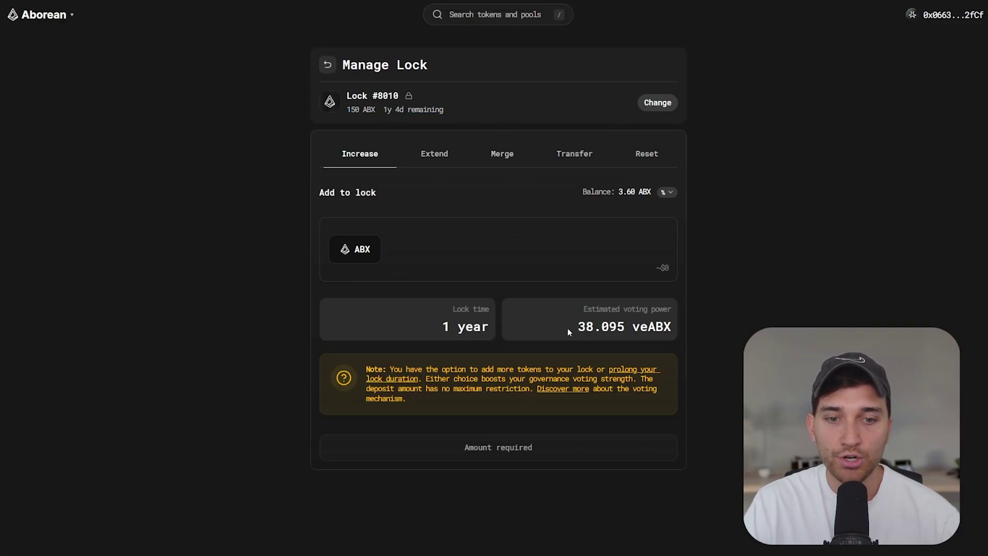
left_click_drag(570, 328, 631, 326)
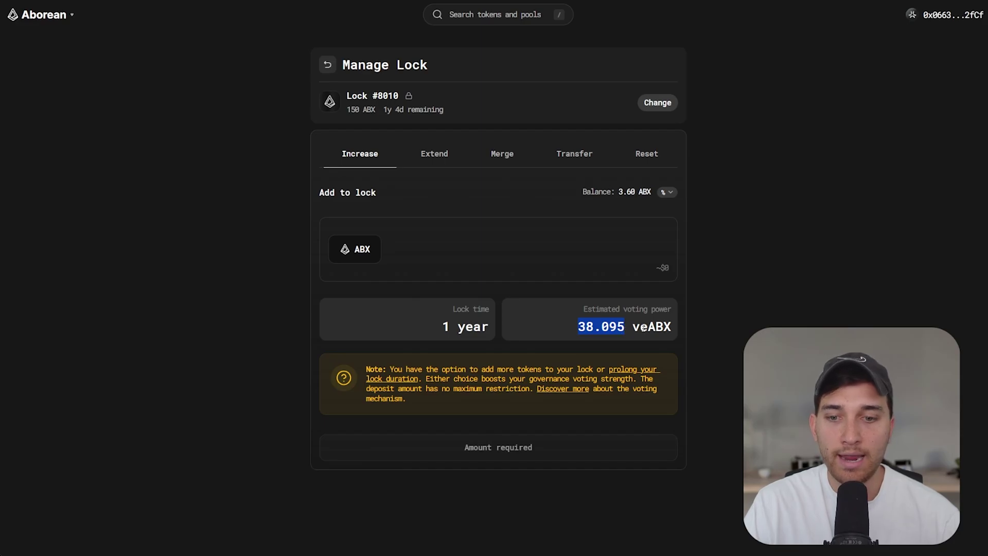
- Return to the Vote page and zoom the browser in
mouse_move(63, 14)
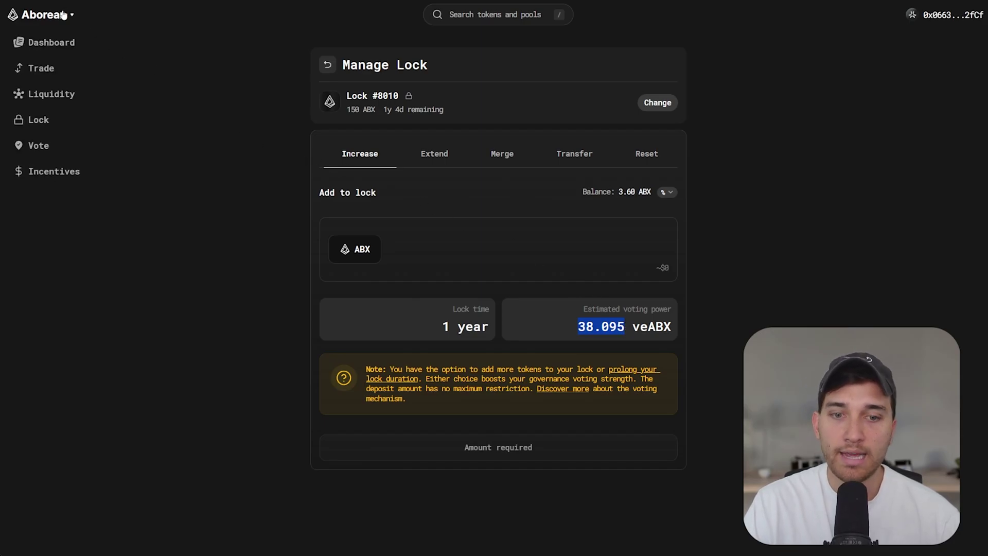
left_click(39, 146)
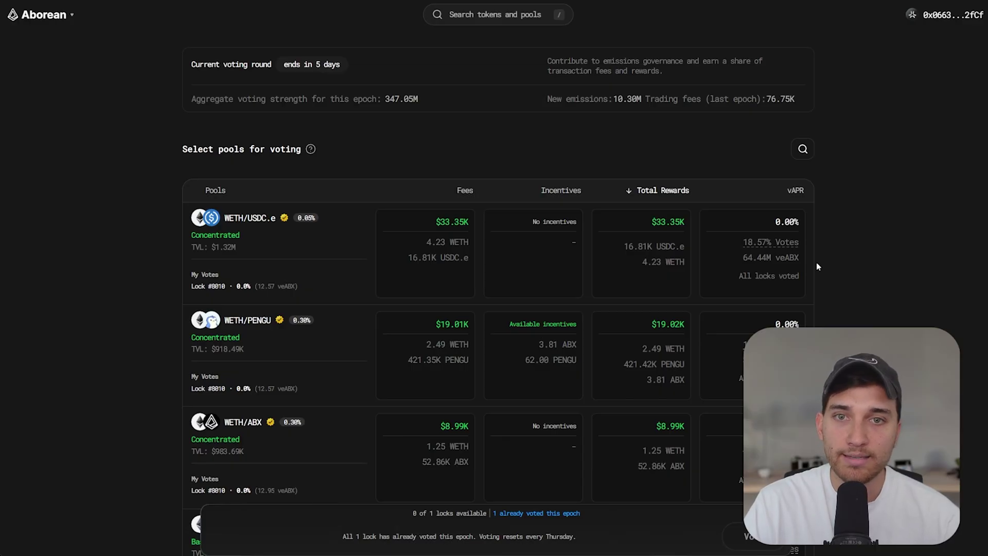
key("ctrl+plus")
- Create a four-year 3 ABX lock worth 2.99 veABX, then view lock #8039 in the list
left_click(46, 22)
left_click(66, 168)
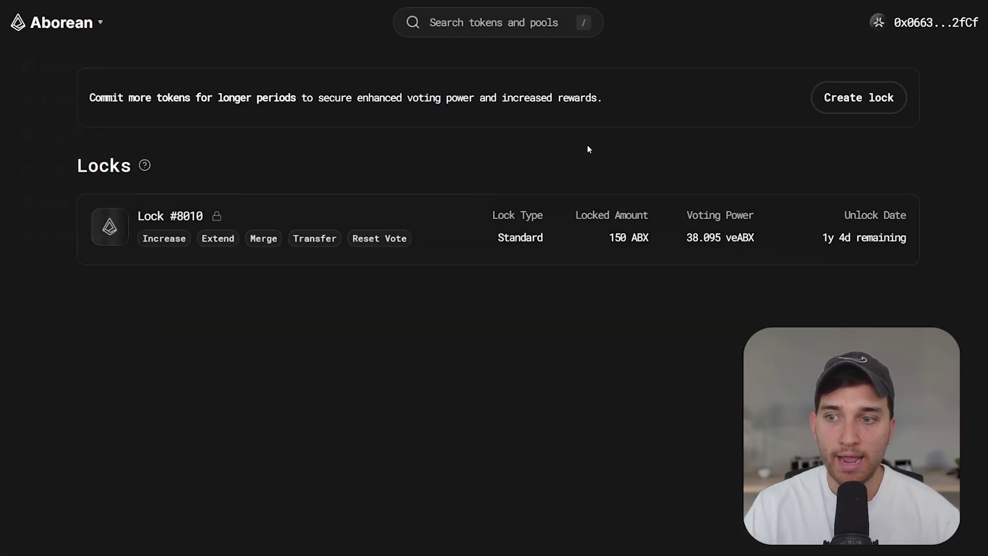
left_click(835, 99)
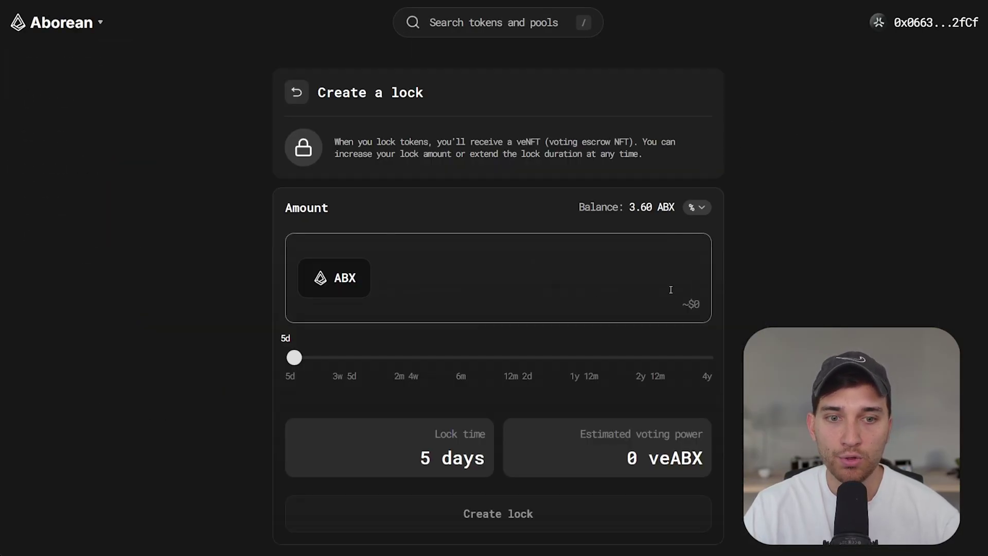
type("3")
left_click_drag(293, 357, 739, 335)
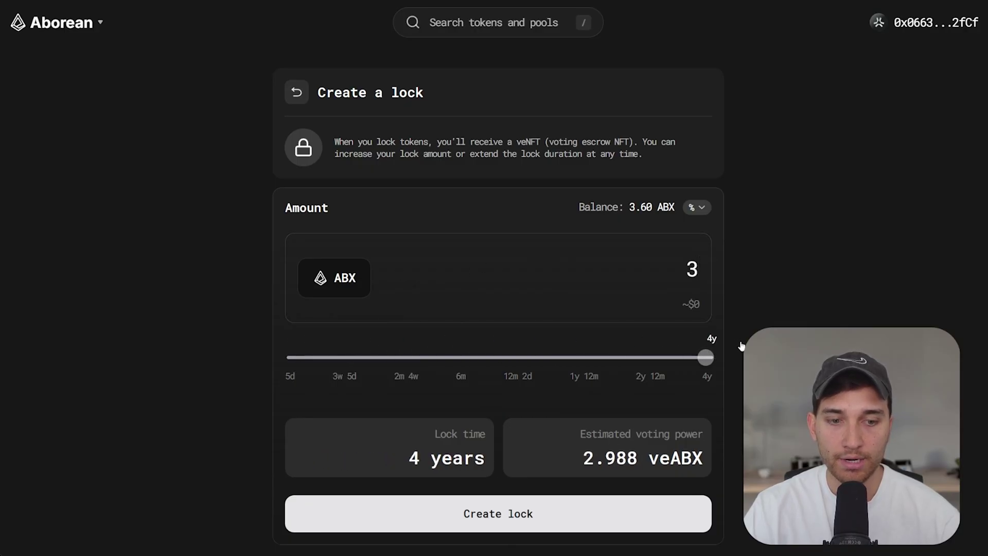
scroll(646, 371, "down", 1)
left_click_drag(581, 425, 634, 421)
left_click(688, 431)
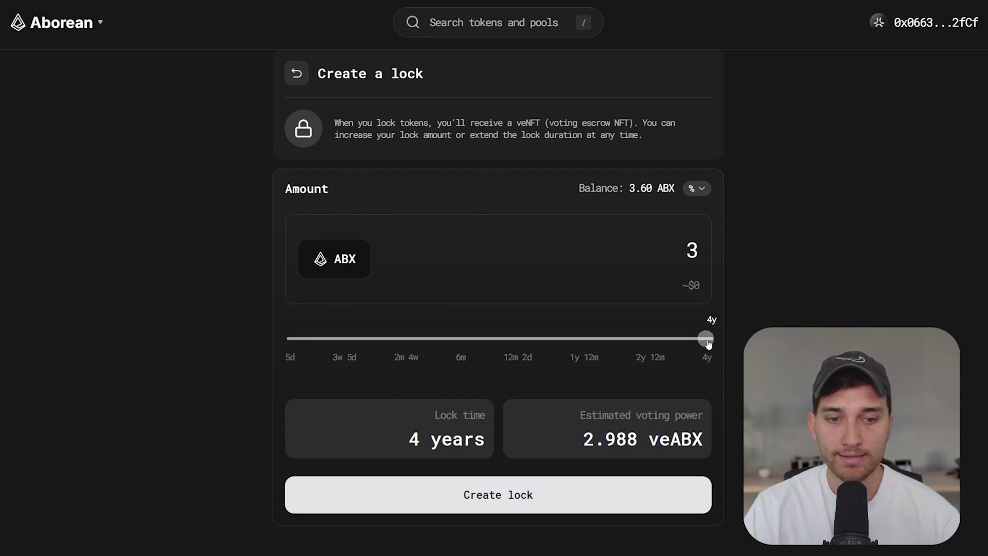
left_click(695, 494)
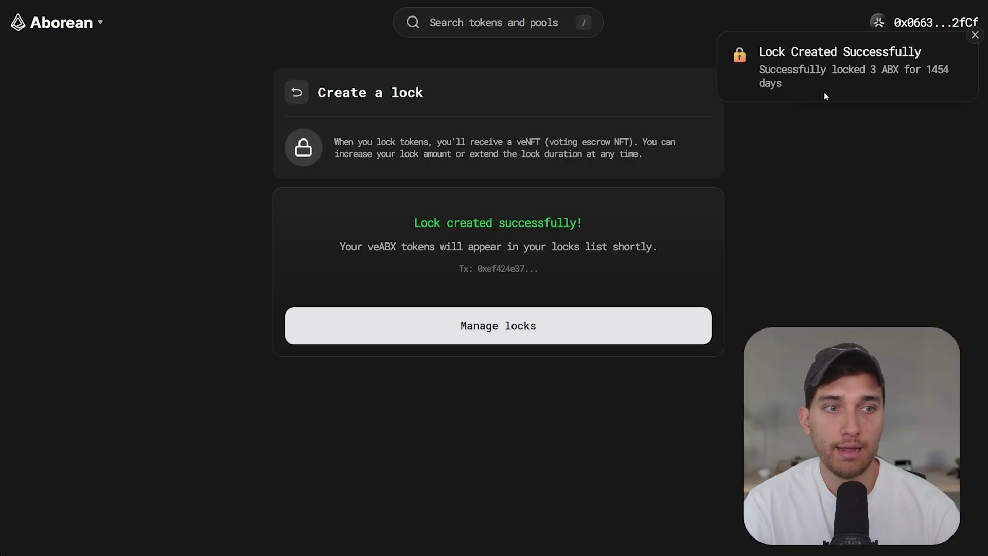
left_click(540, 332)
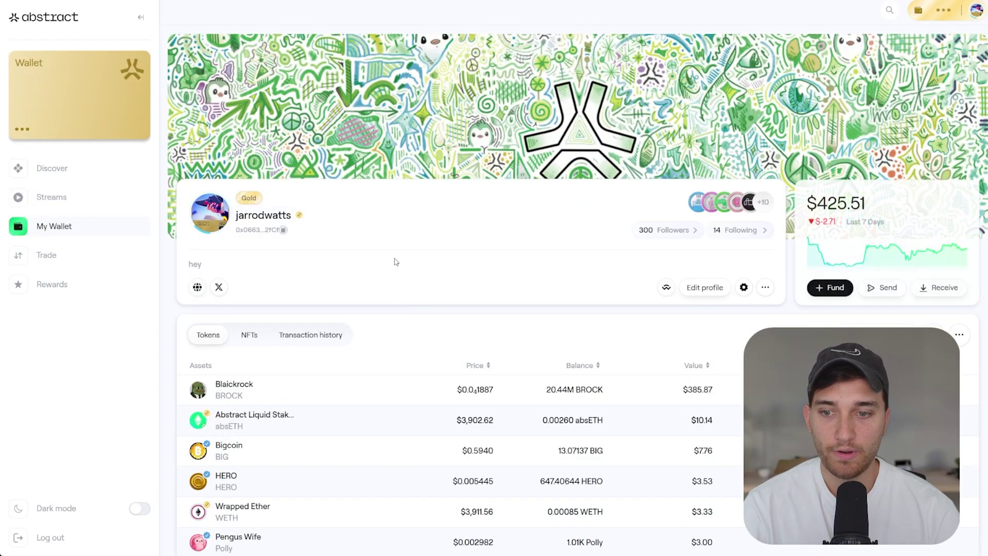
- In the wallet's NFTs tab, inspect lock #8010's Locked ABX and Voting Power traits
scroll(260, 238, "down", 2)
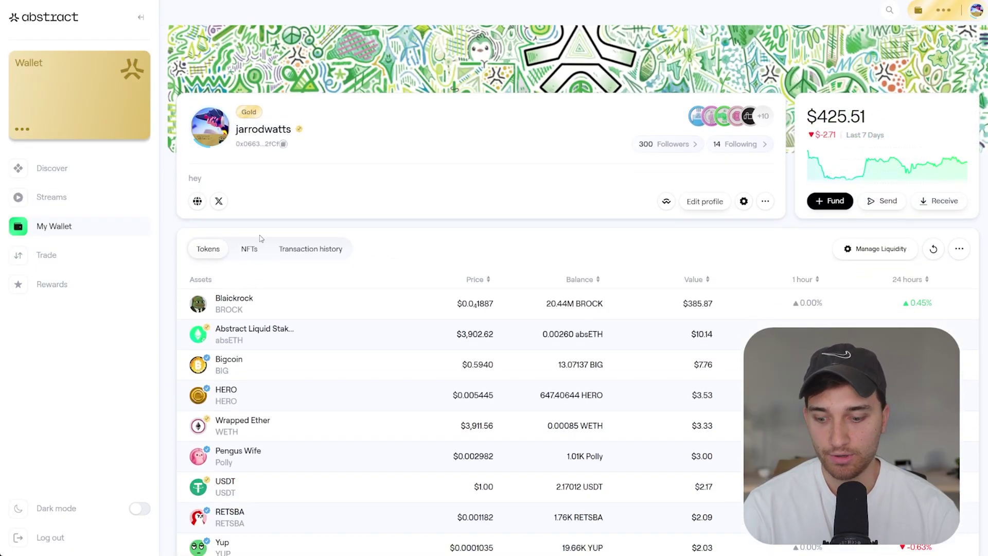
left_click(249, 248)
scroll(535, 237, "down", 1)
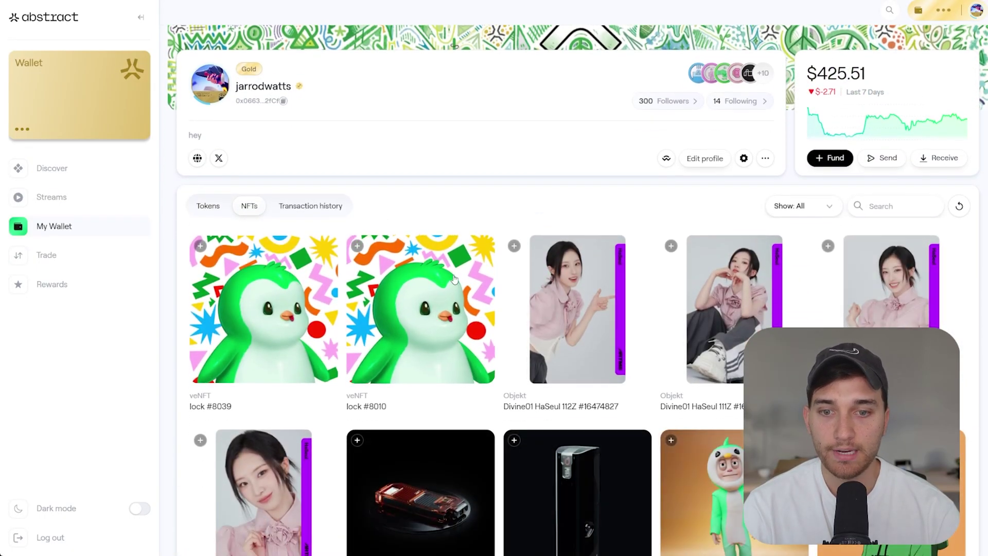
scroll(448, 288, "down", 3)
scroll(437, 296, "up", 2)
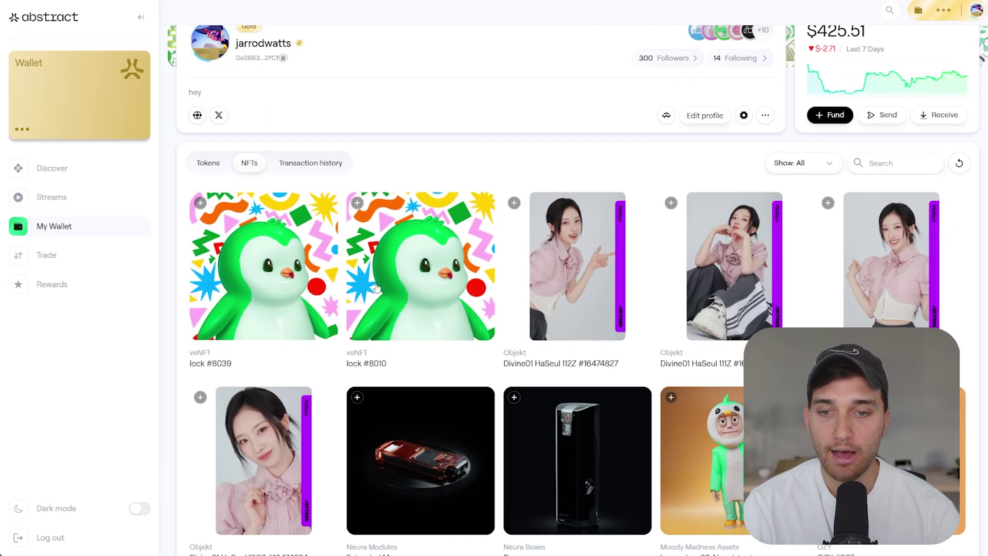
left_click(434, 295)
scroll(399, 404, "down", 3)
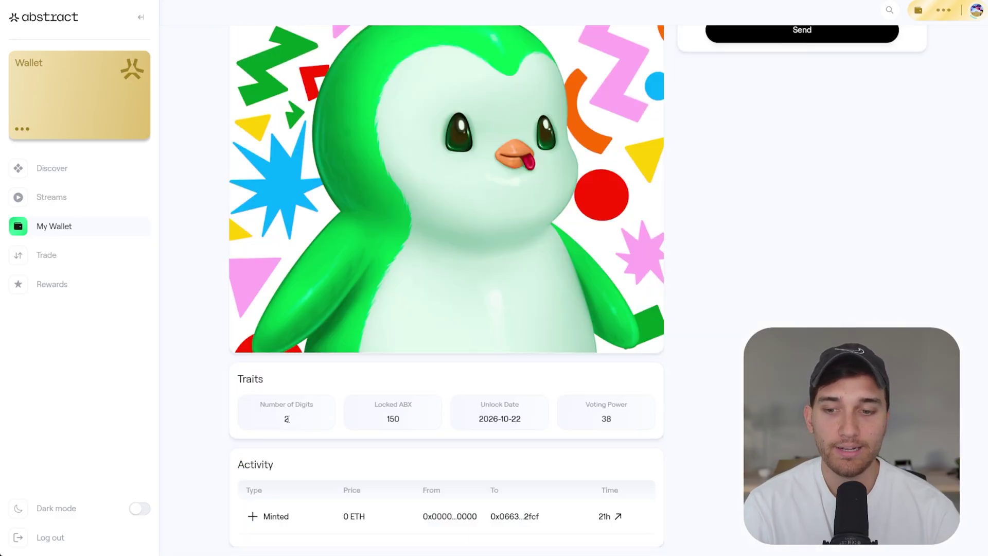
left_click_drag(376, 405, 409, 418)
left_click(409, 419)
left_click_drag(592, 420, 626, 419)
left_click(647, 418)
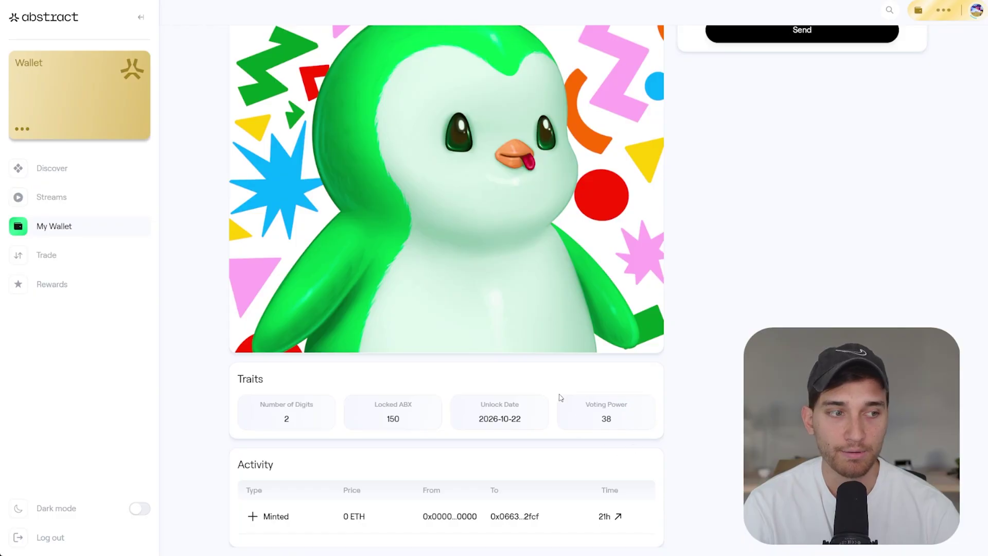
- Open lock #8039's veNFT and check its Locked ABX trait
scroll(277, 158, "up", 3)
left_click(256, 62)
left_click(291, 308)
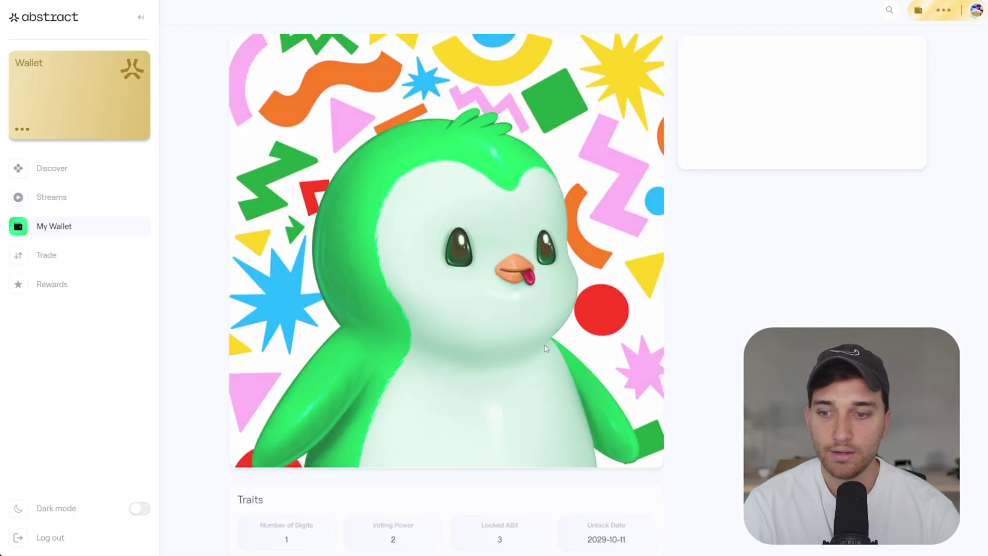
scroll(408, 428, "down", 3)
left_click_drag(478, 422, 530, 423)
left_click(436, 419)
left_click(424, 417)
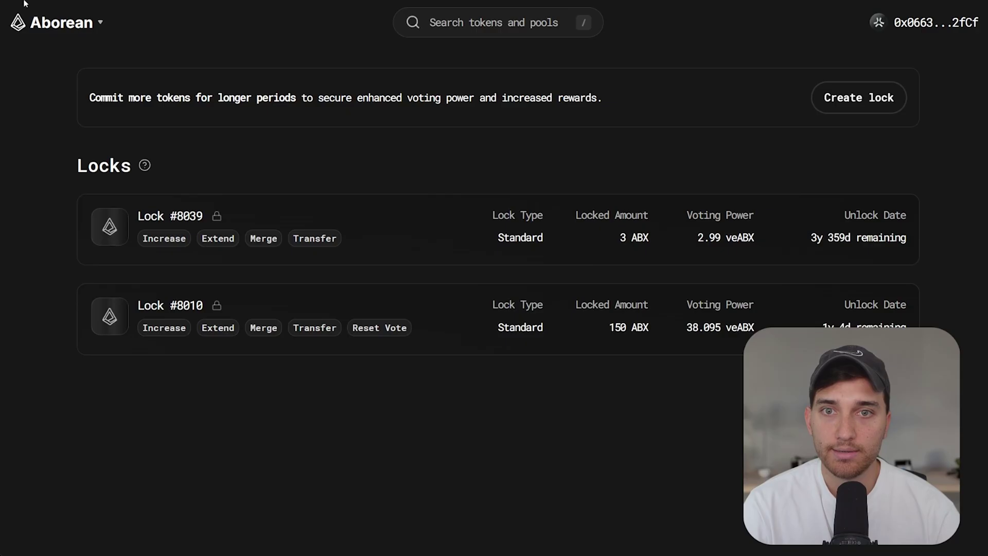
- Open the Vote page, zoom the browser out, and scroll to the pool table
mouse_move(59, 75)
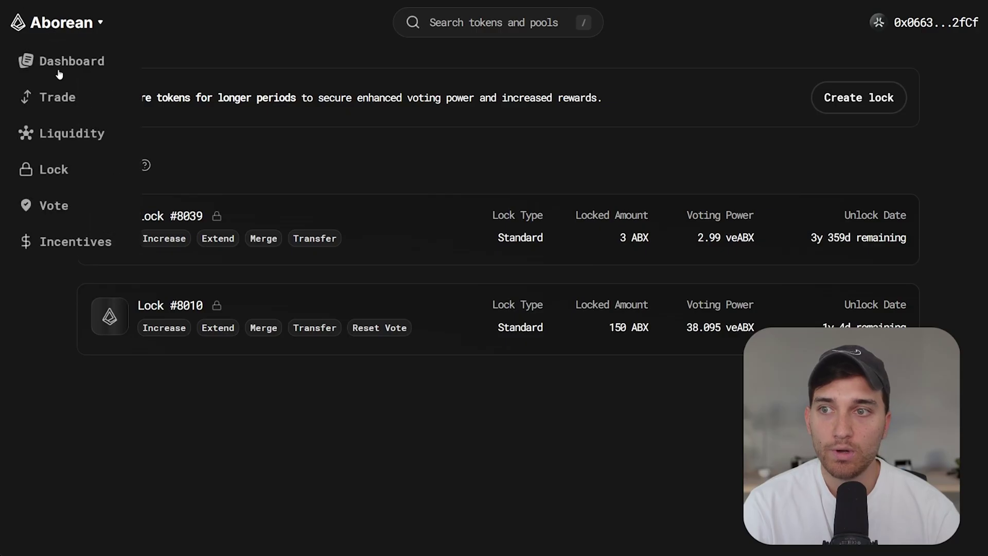
left_click(54, 206)
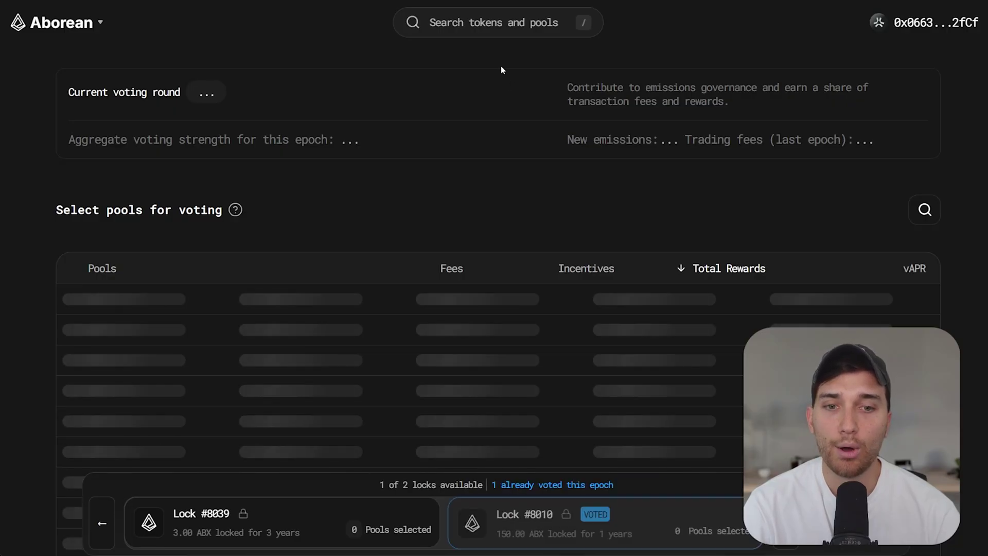
scroll(506, 160, "down", 1)
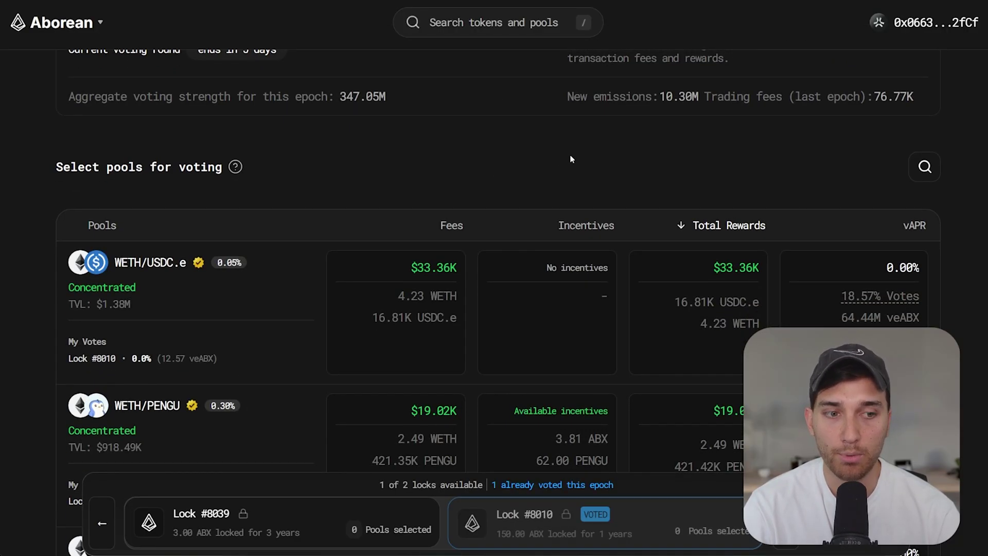
key("ctrl+minus")
key("ctrl+minus")
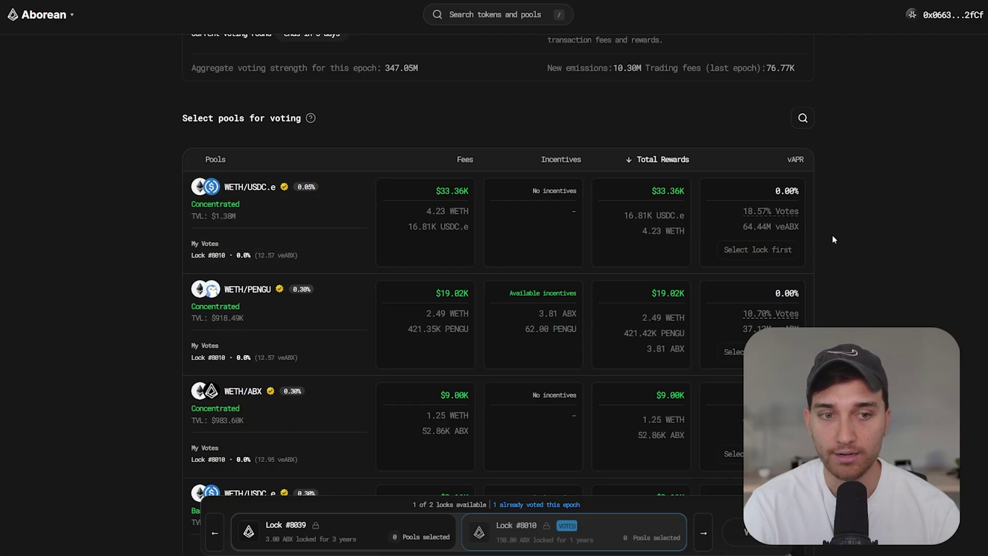
scroll(849, 280, "down", 1)
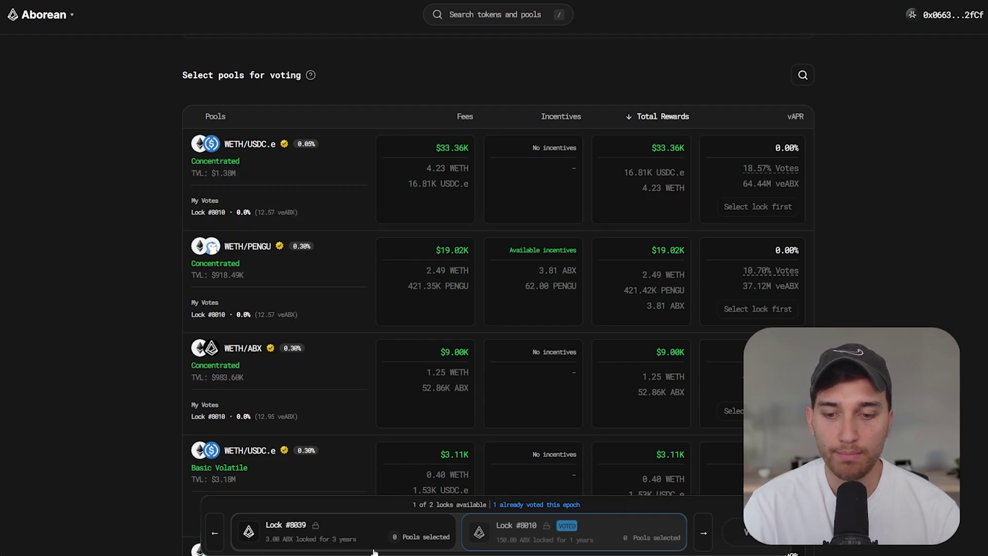
- Choose lock #8039 and select the WETH/PENGU pool for its vote
left_click(412, 548)
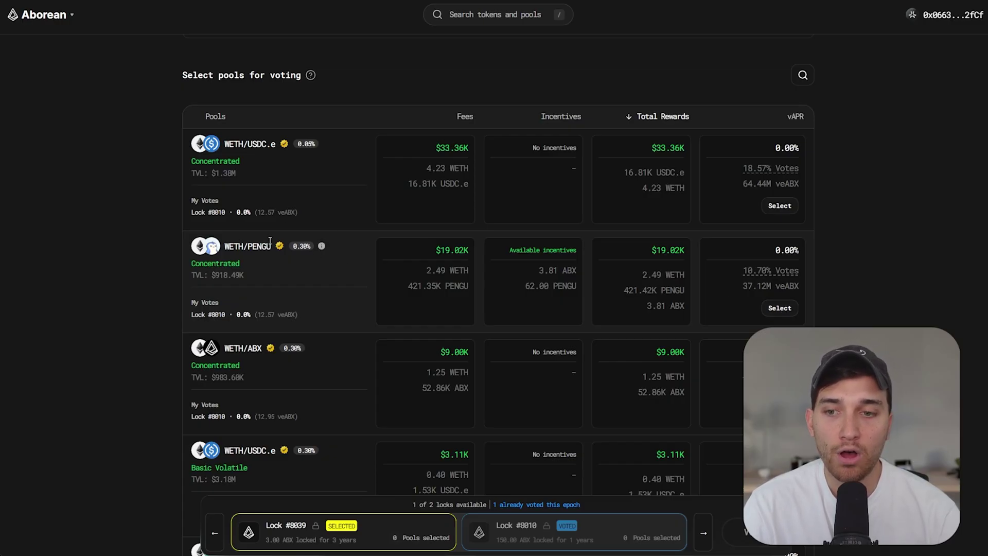
left_click_drag(269, 241, 208, 246)
left_click(832, 264)
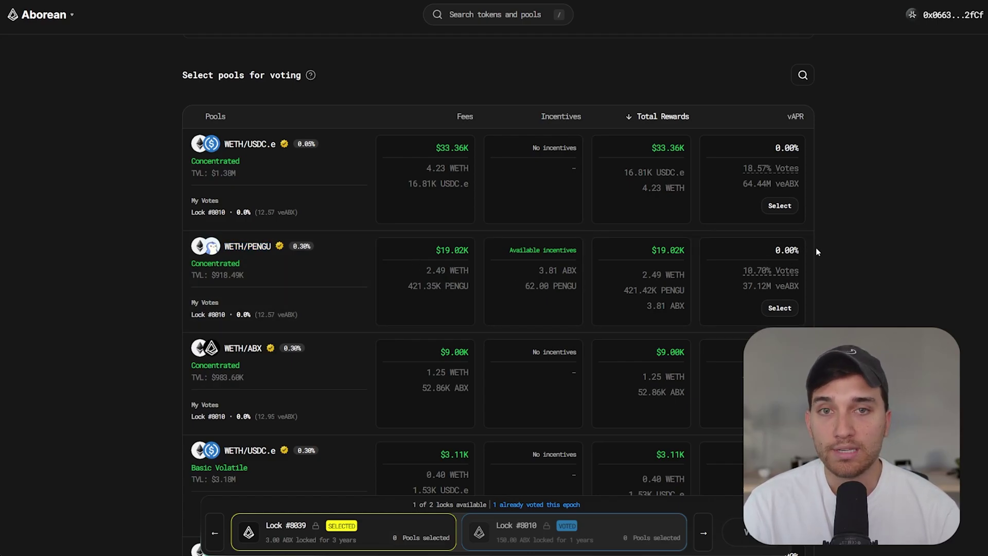
scroll(803, 265, "down", 1)
left_click(780, 253)
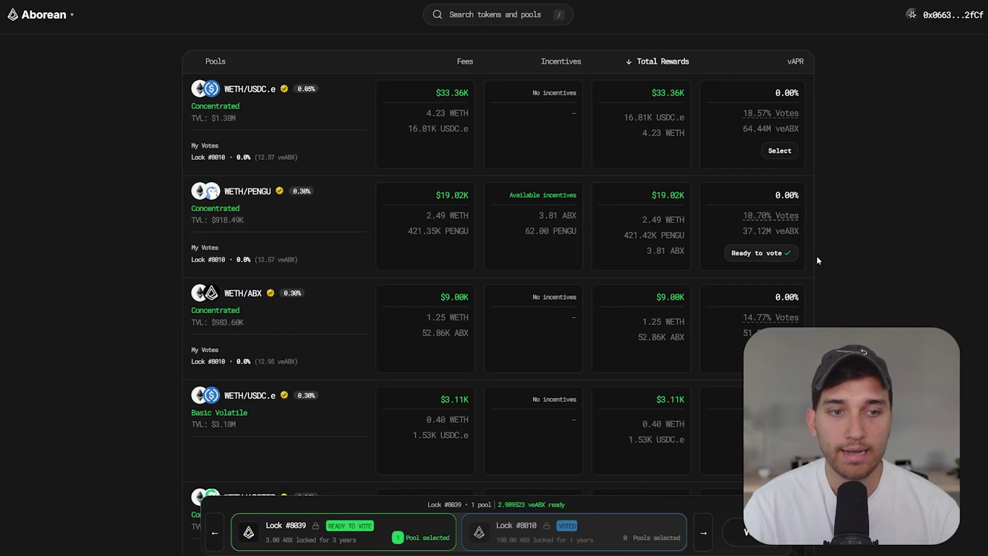
- Review the voting round's remaining time and the emissions governance description
scroll(819, 258, "up", 2)
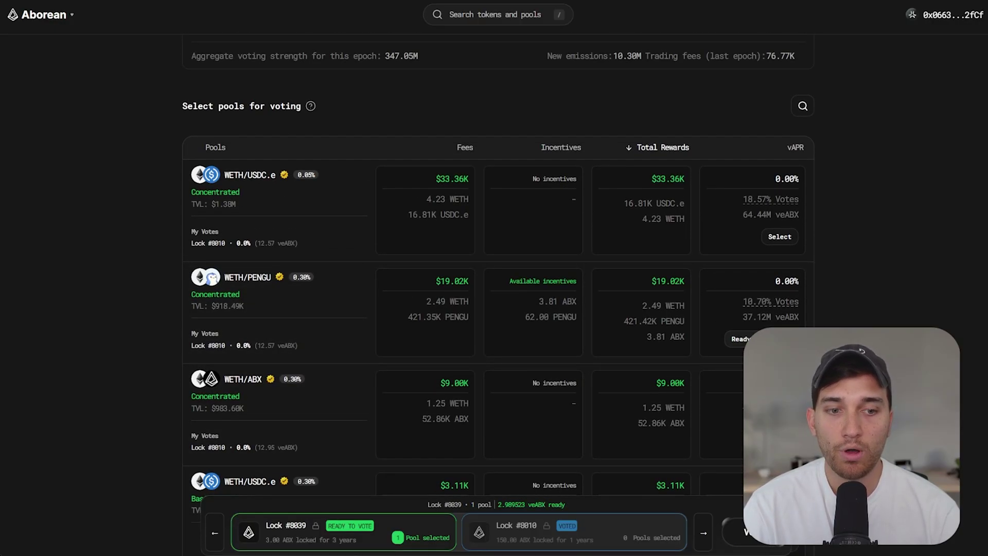
scroll(331, 273, "up", 1)
left_click_drag(341, 64, 192, 65)
left_click(439, 67)
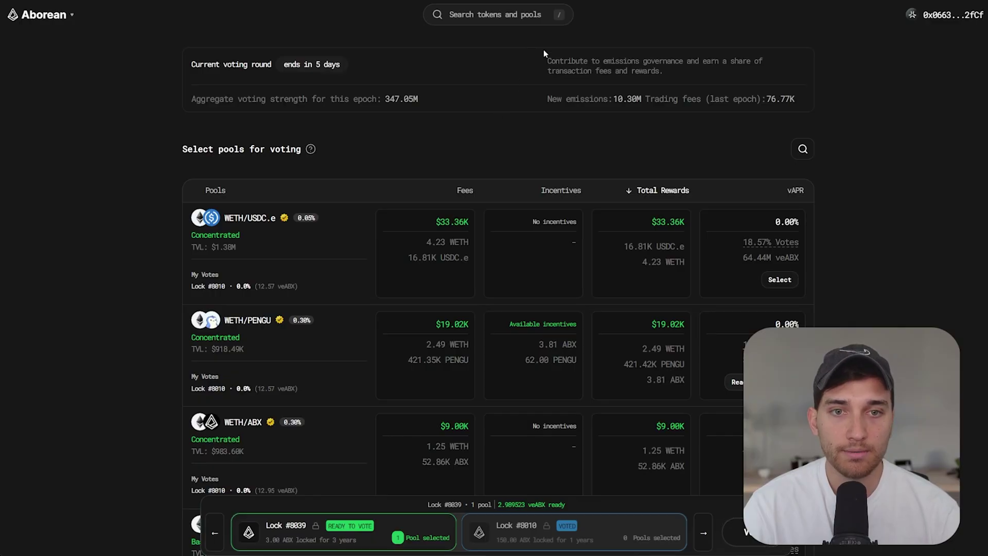
left_click_drag(545, 57, 671, 73)
left_click(679, 77)
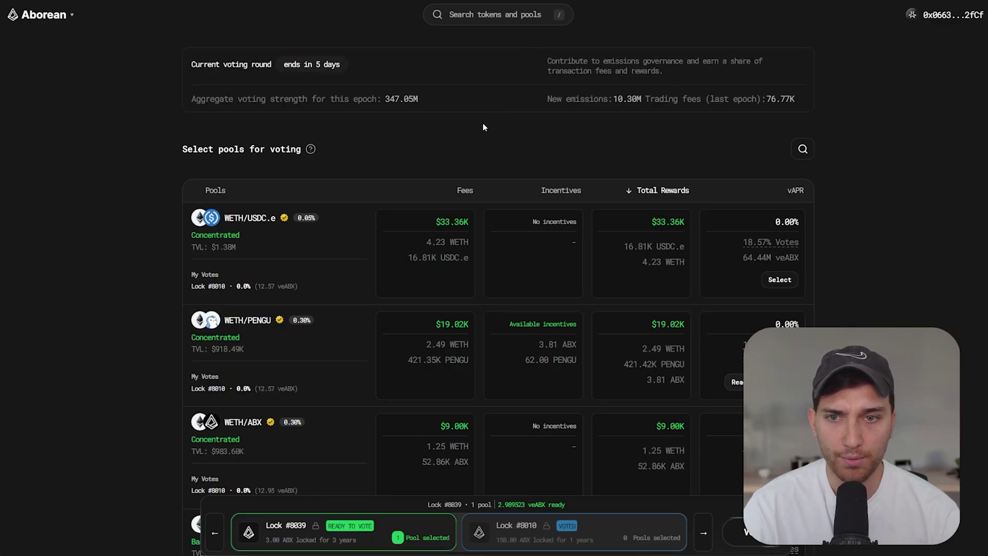
- Allocate 100% of lock #8039's voting power to WETH/PENGU and submit the vote
scroll(903, 284, "down", 1)
left_click(753, 338)
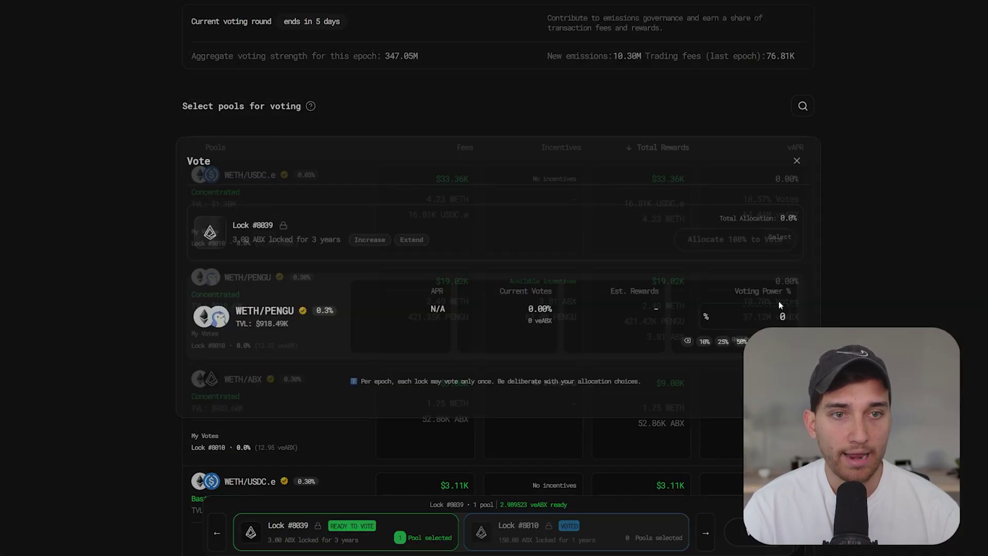
left_click(746, 237)
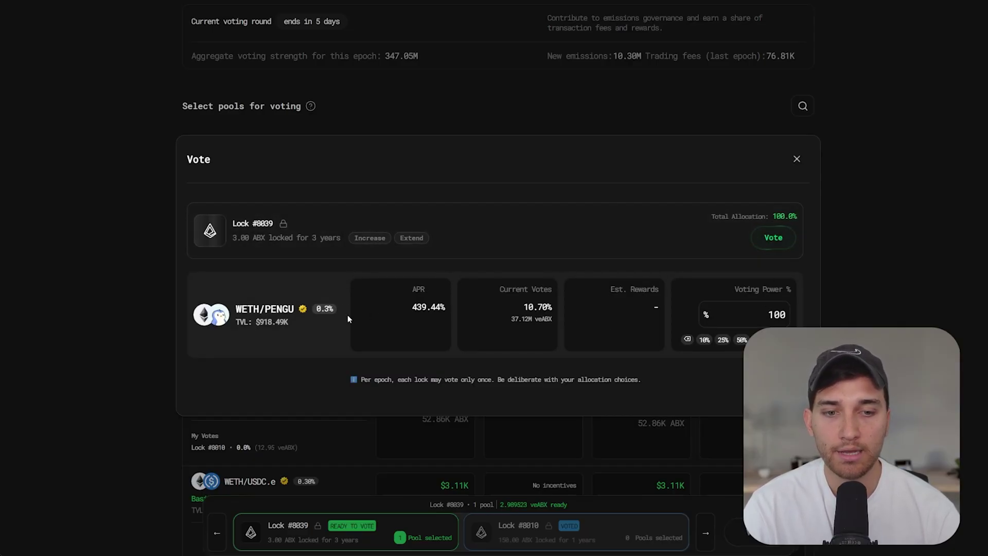
left_click_drag(309, 307, 240, 309)
left_click(312, 324)
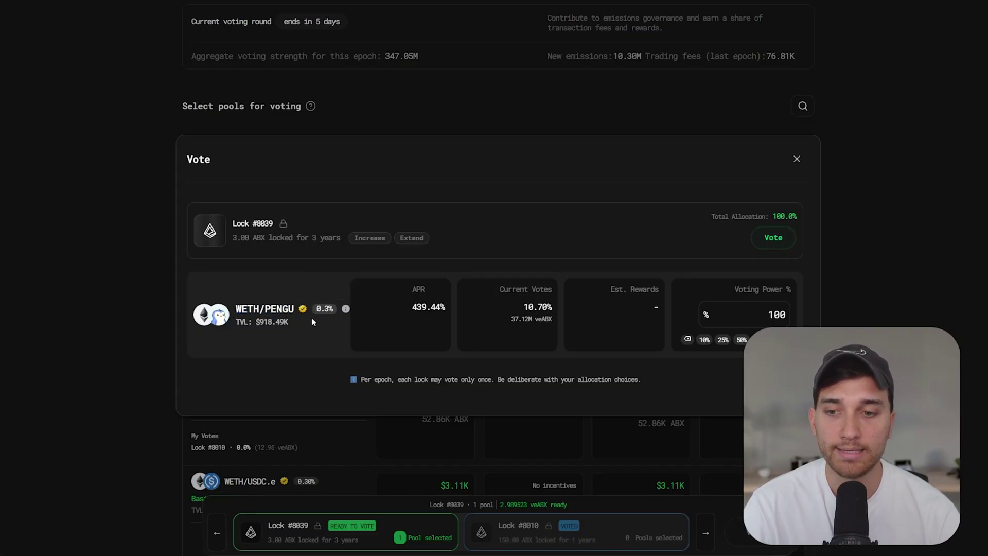
left_click_drag(300, 308, 235, 309)
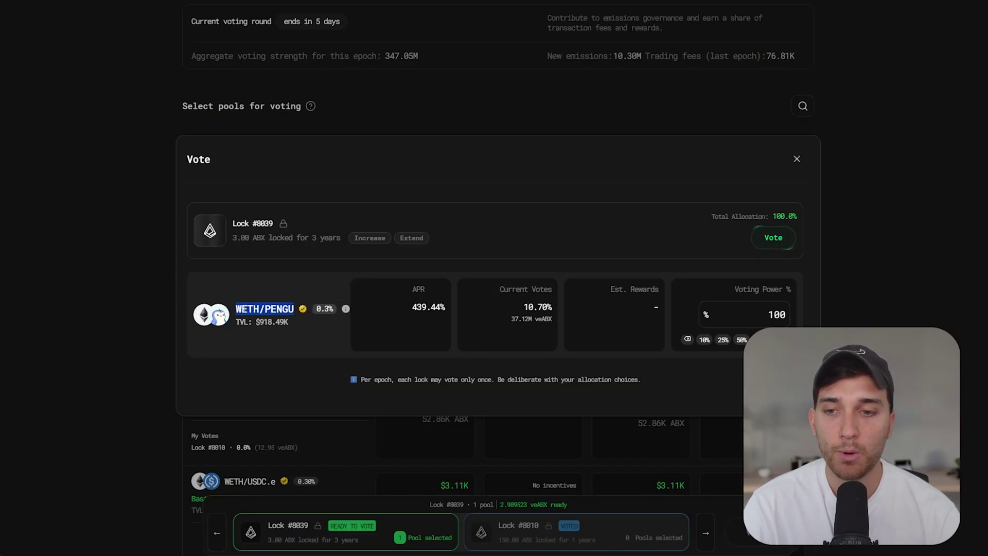
left_click(263, 308)
mouse_move(235, 309)
left_mouse_down()
mouse_move(294, 309)
mouse_move(235, 309)
left_mouse_up()
left_click(290, 315)
left_click(289, 323)
left_click(772, 237)
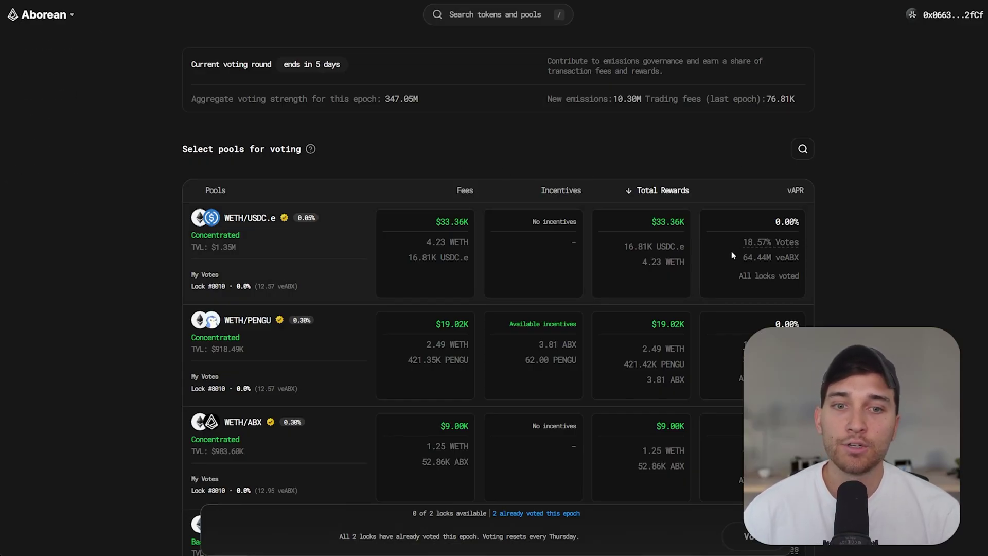
- Sort the voting pools by incentives, with WETH/Polly leading at 11.18K Polly
scroll(556, 188, "down", 2)
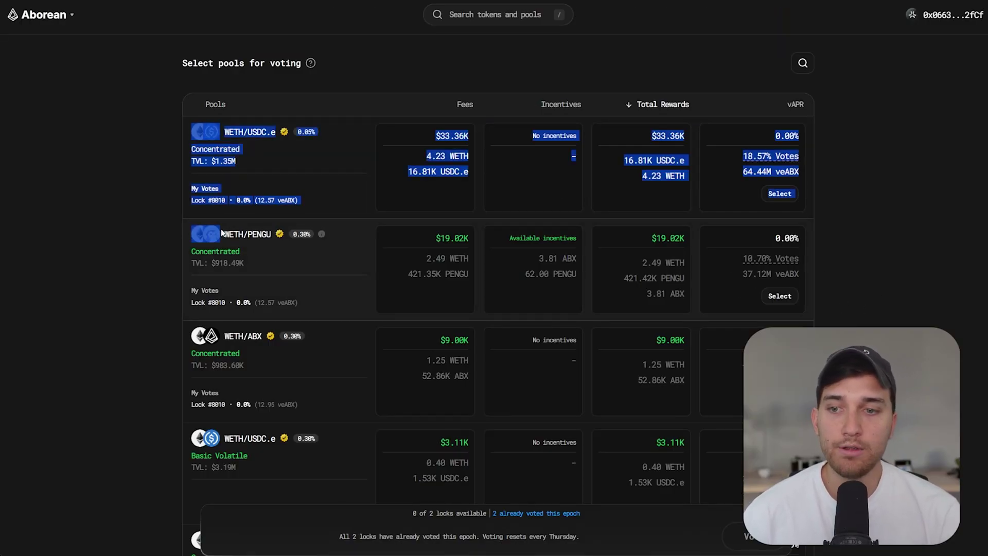
scroll(161, 350, "down", 5)
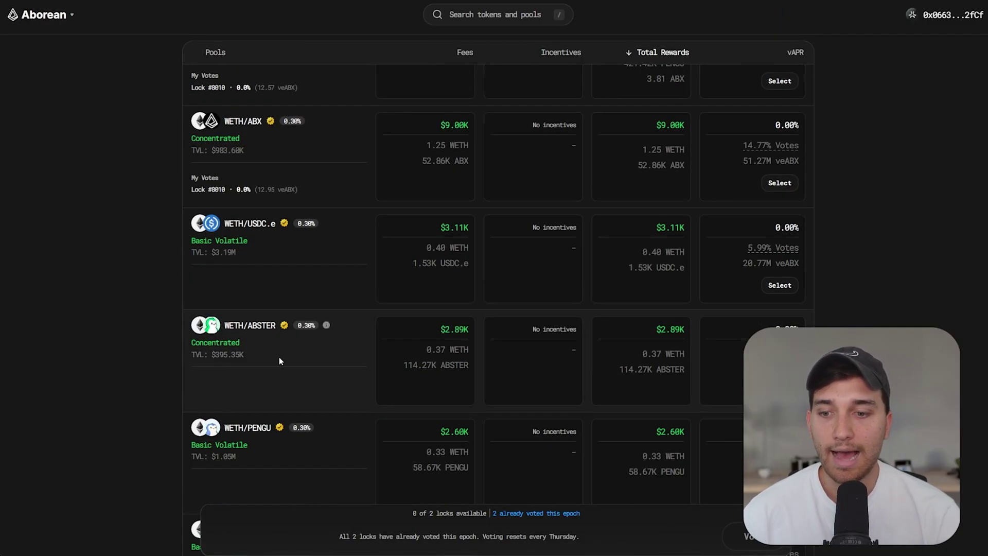
scroll(348, 364, "up", 5)
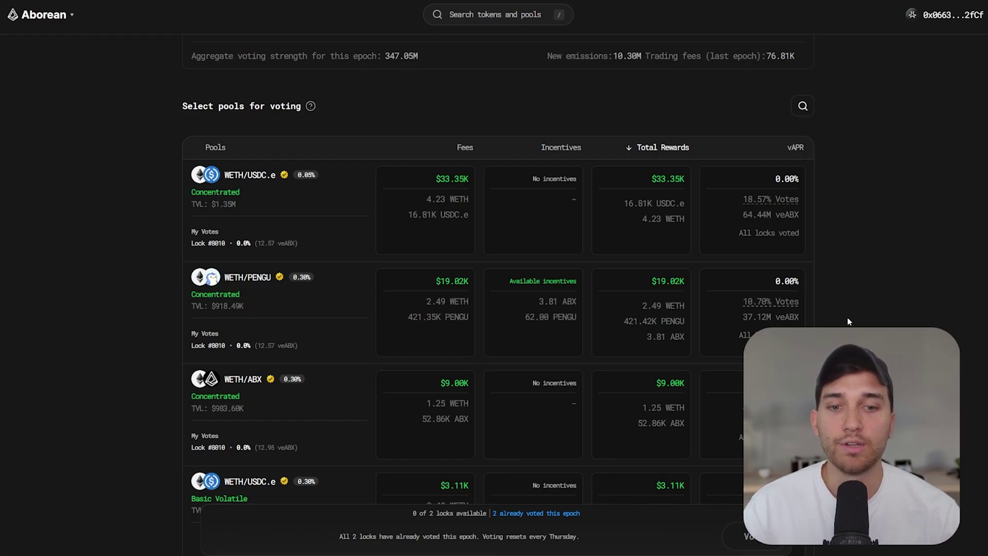
scroll(845, 317, "down", 1)
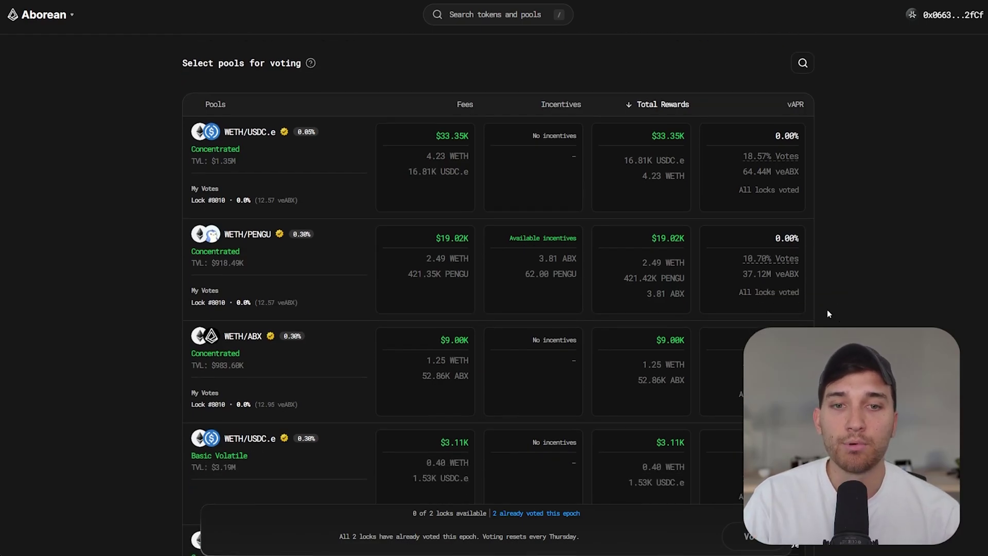
left_click(543, 109)
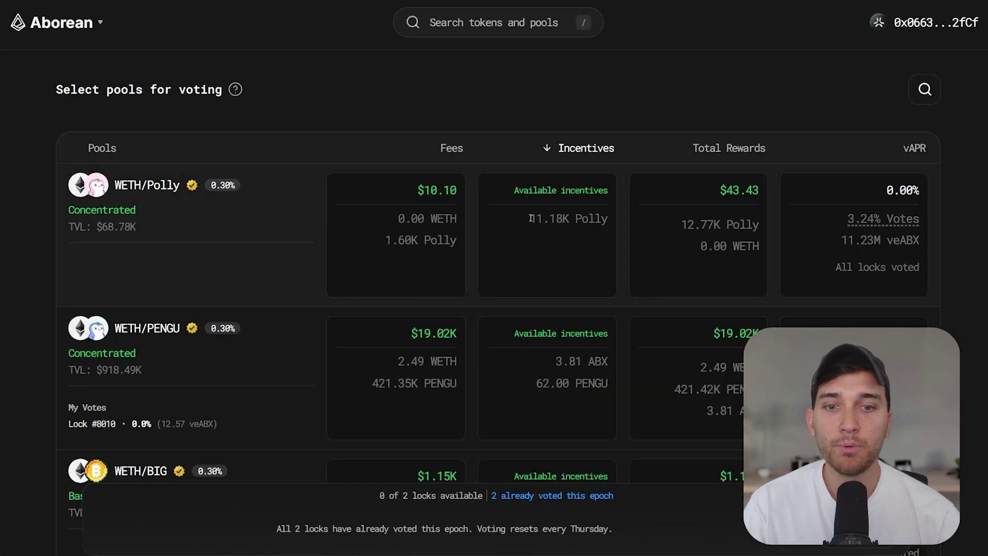
left_click_drag(530, 218, 614, 214)
left_click(612, 226)
scroll(603, 392, "down", 2)
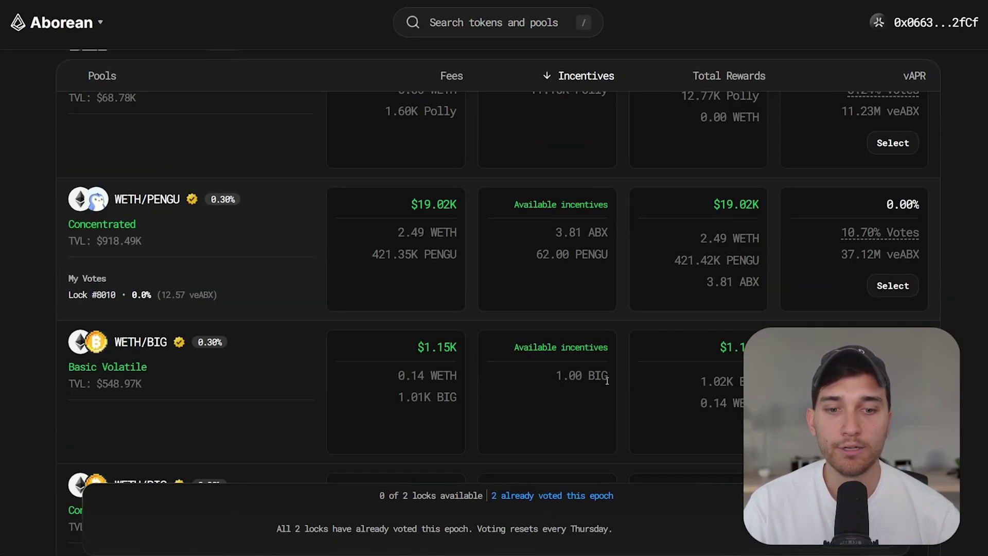
scroll(608, 371, "up", 4)
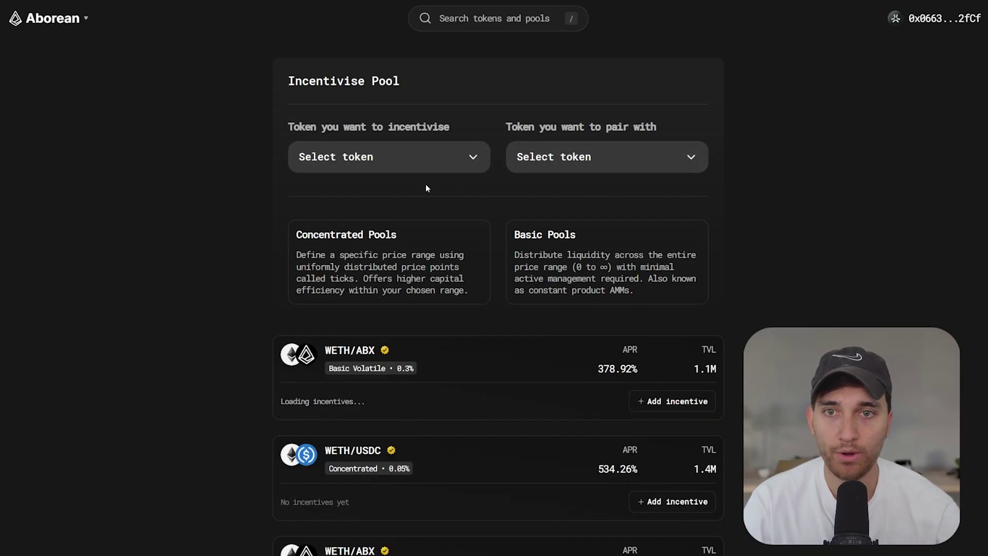
- On the Incentives page, choose Bigcoin (BIG) paired with WETH
mouse_move(45, 27)
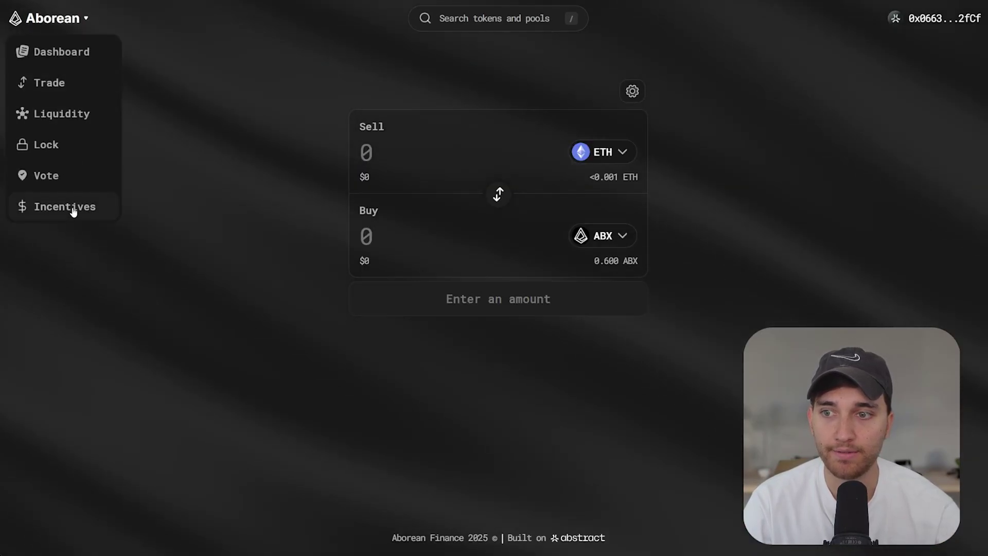
left_click(75, 210)
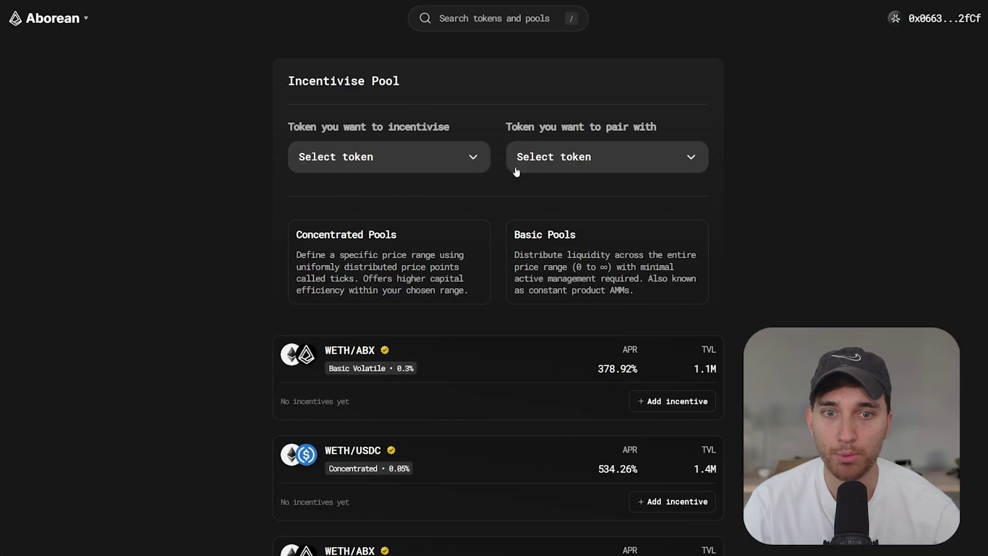
left_click(378, 156)
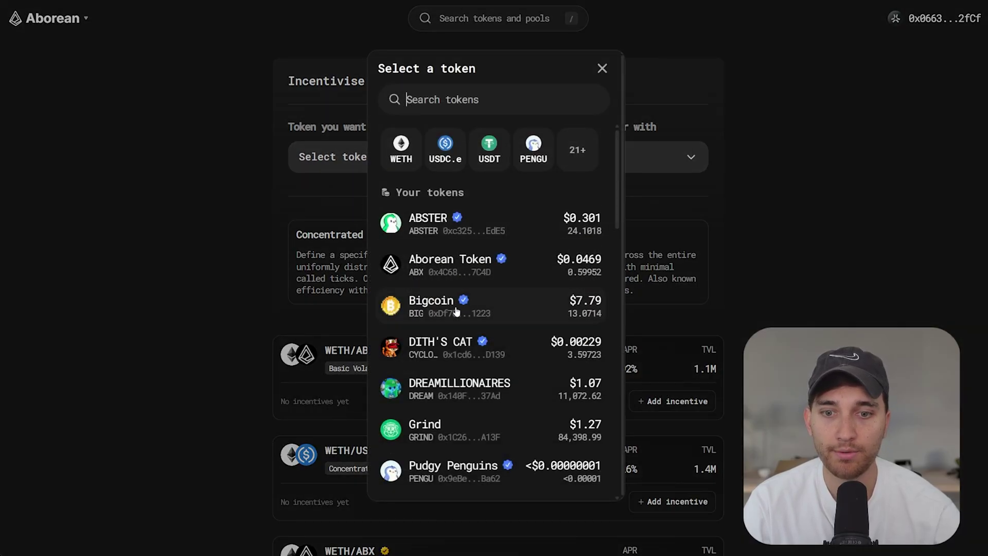
left_click(456, 311)
left_click(601, 166)
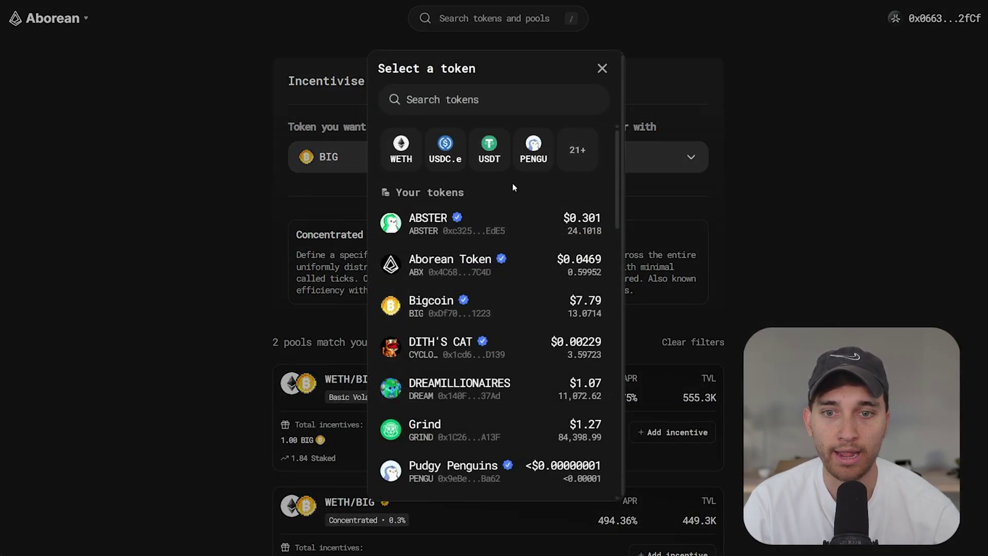
left_click(400, 149)
- Filter to Basic Pools and pick the WETH/BIG Basic Volatile pool
scroll(561, 258, "down", 1)
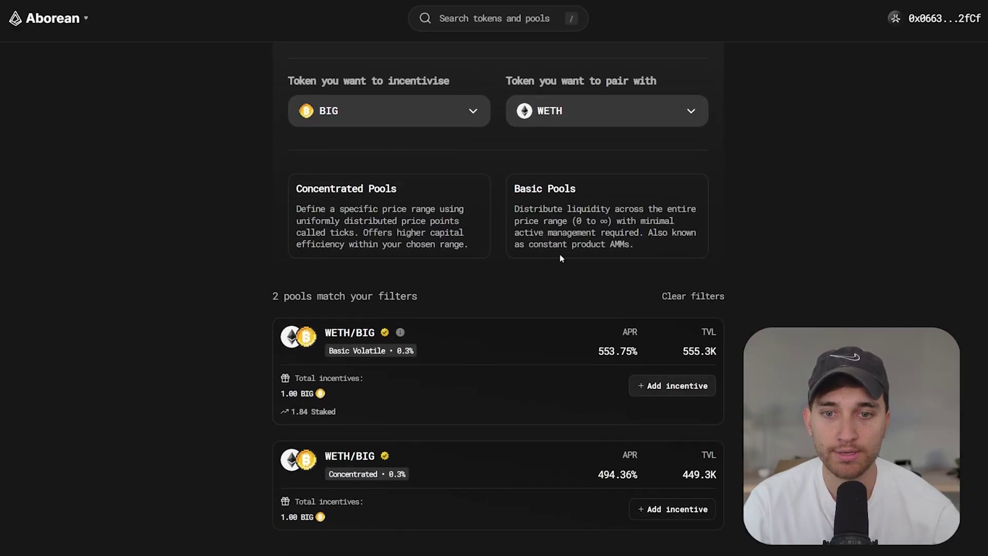
scroll(561, 259, "up", 1)
left_click(561, 259)
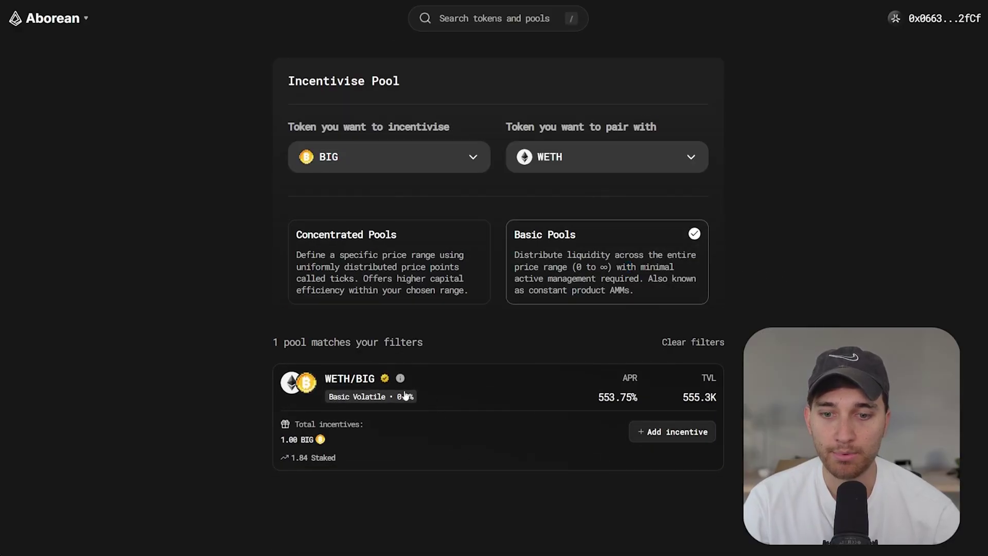
left_click(375, 392)
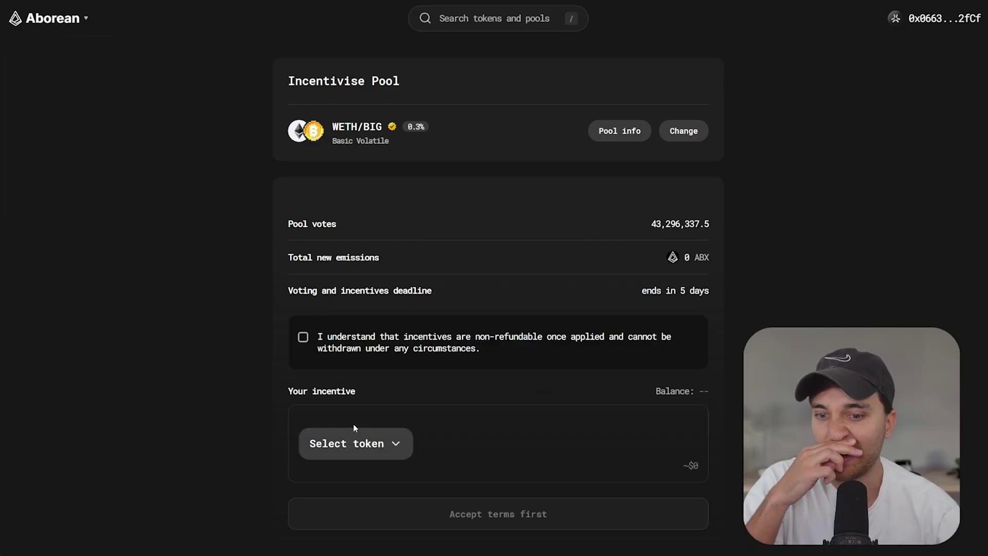
left_click(360, 443)
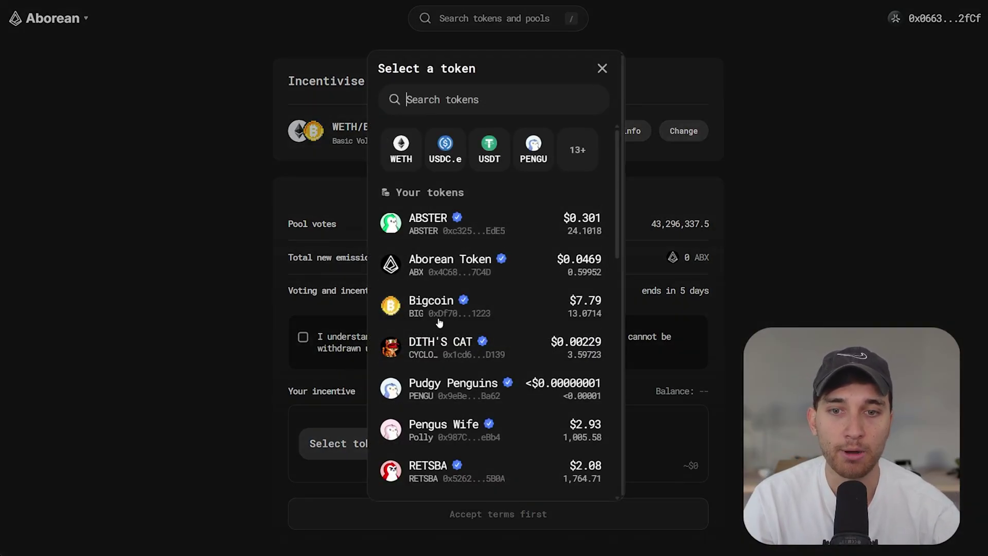
scroll(503, 381, "down", 9)
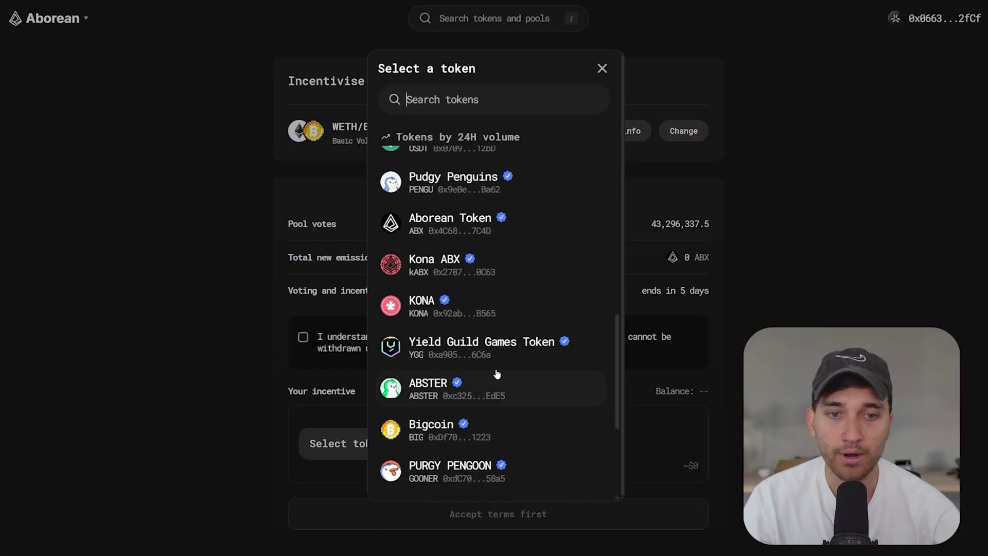
scroll(518, 379, "down", 3)
scroll(494, 309, "up", 5)
key("Escape")
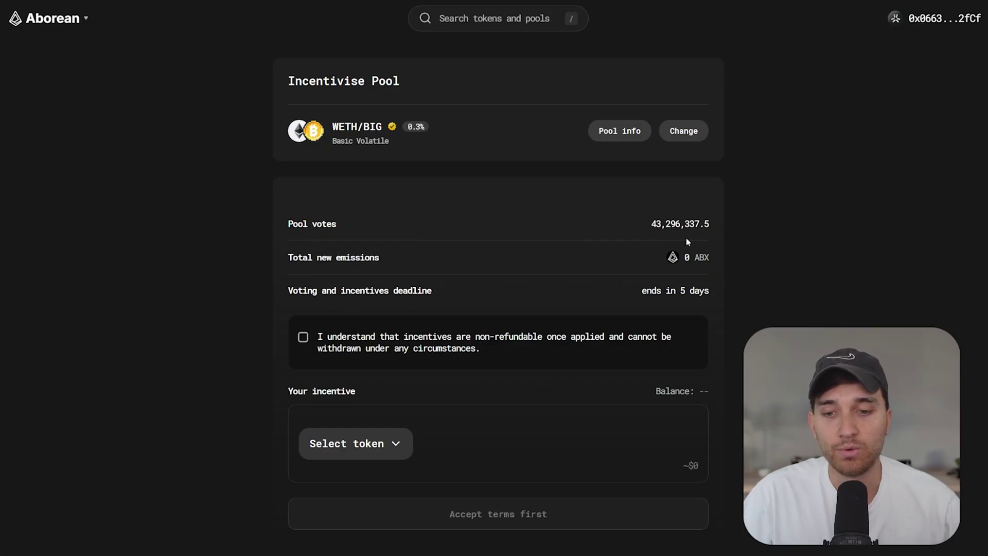
- Accept the non-refundable terms and submit a 5 BIG incentive for the WETH/BIG pool
left_click(303, 346)
scroll(381, 407, "down", 1)
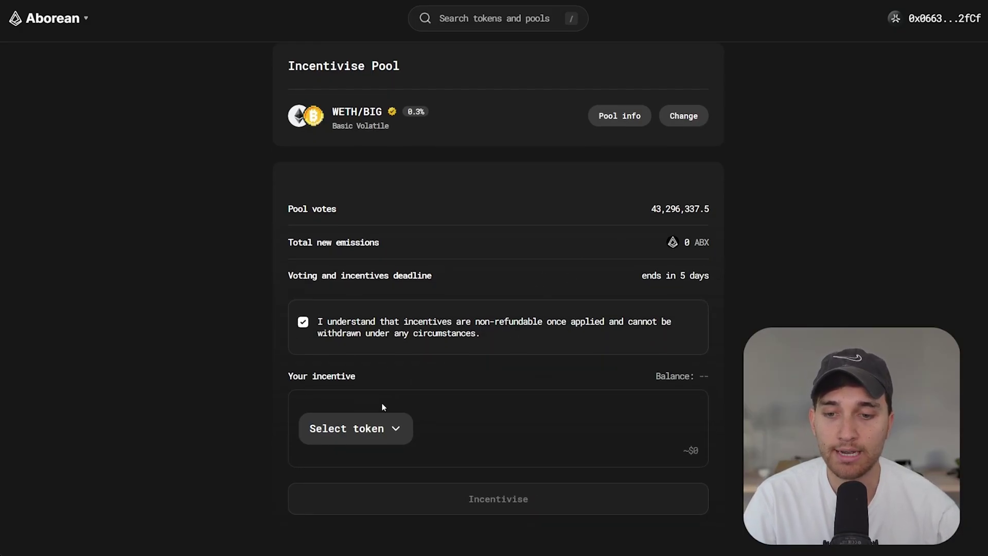
left_click(399, 429)
left_click(429, 304)
left_click(679, 415)
type("5")
left_click(504, 499)
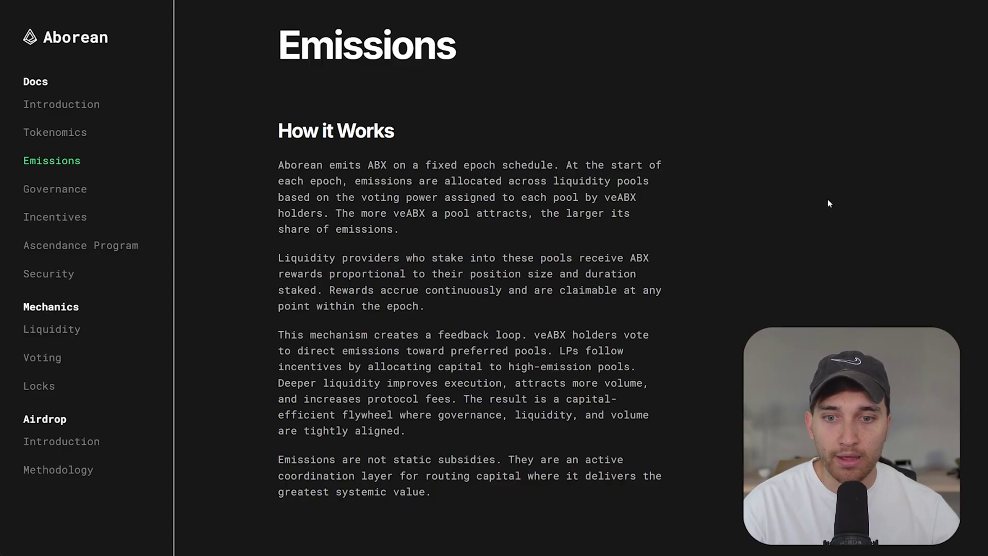
- Scroll down to Phase 1 and highlight its Weeks 1–14 range
scroll(705, 301, "down", 13)
scroll(801, 290, "down", 8)
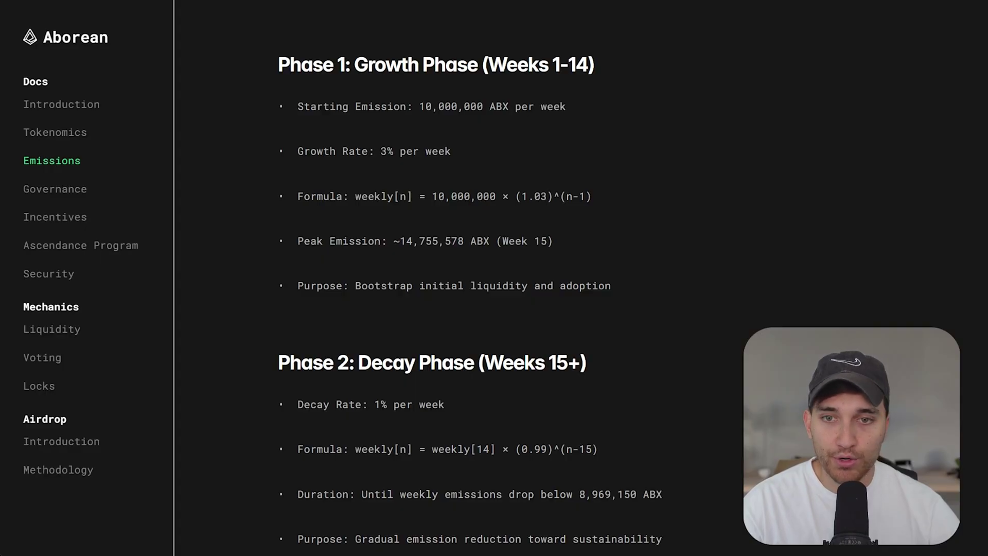
left_click_drag(491, 63, 594, 64)
left_click(624, 77)
left_click_drag(484, 65, 576, 65)
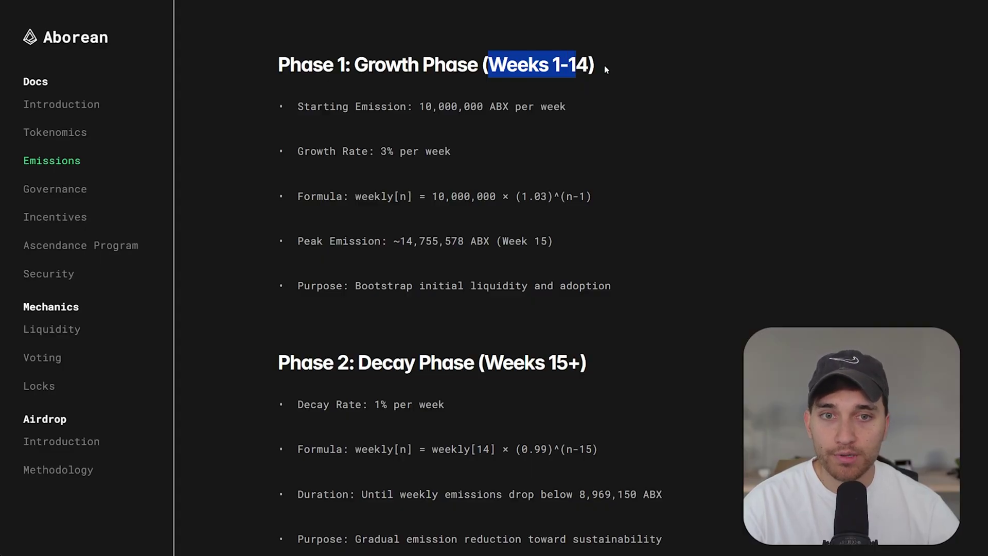
left_click(607, 66)
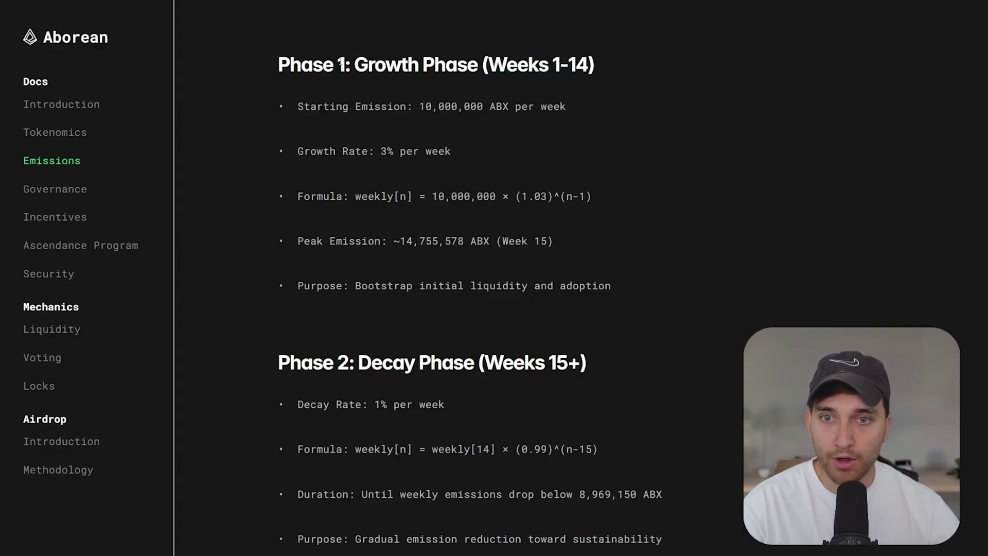
- Highlight the Growth Phase (Weeks 1–14) title, the 3% per week growth rate, and the Purpose line
left_click_drag(355, 65, 595, 123)
left_click_drag(298, 151, 481, 150)
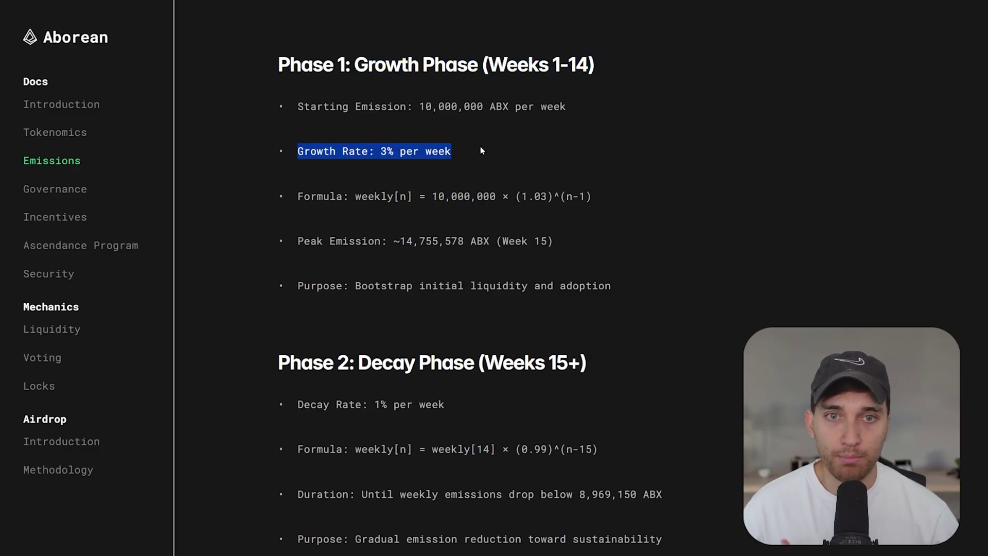
scroll(481, 151, "down", 1)
left_click_drag(297, 243, 614, 244)
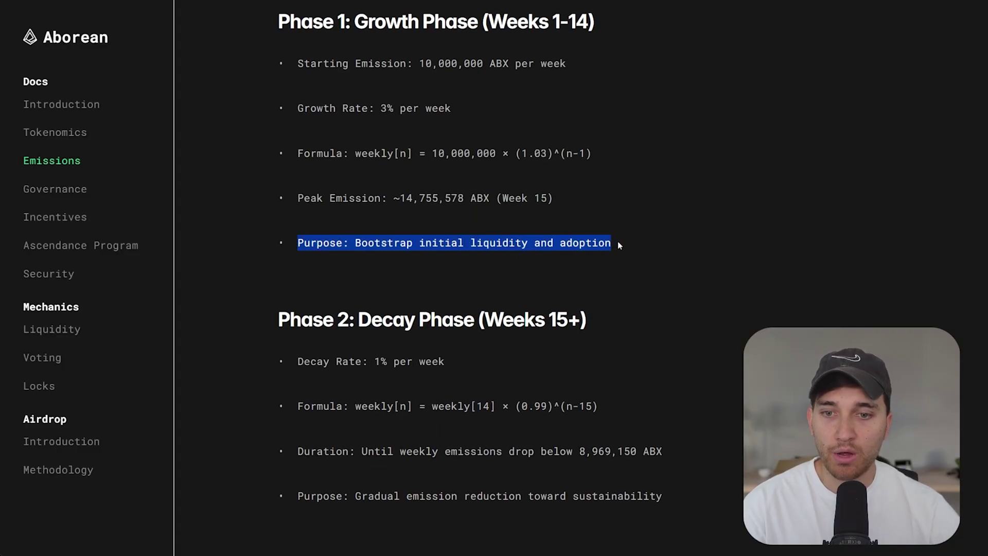
left_click(621, 225)
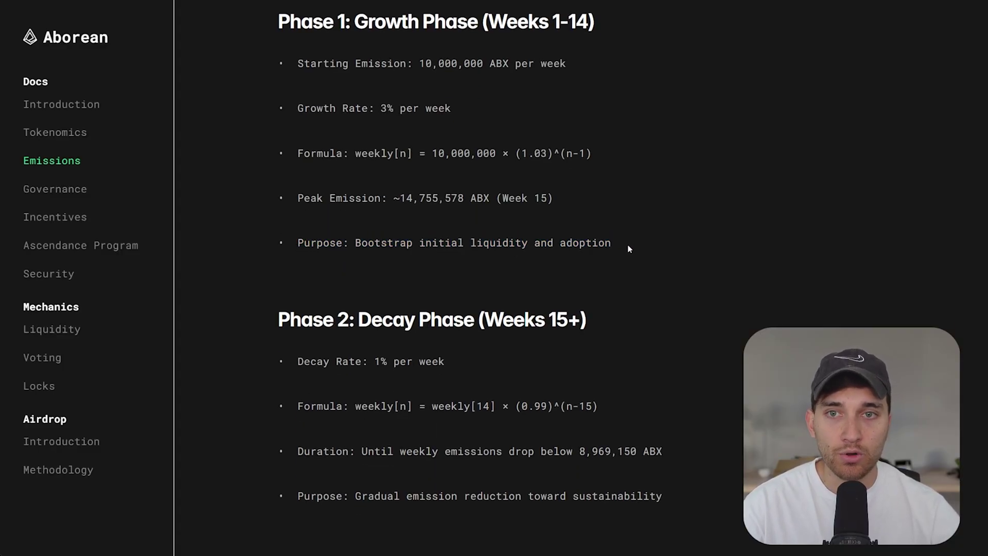
- Highlight the whole Phase 1 section, then scroll back through the growth and 1% weekly decay schedules
left_click_drag(628, 249, 277, 20)
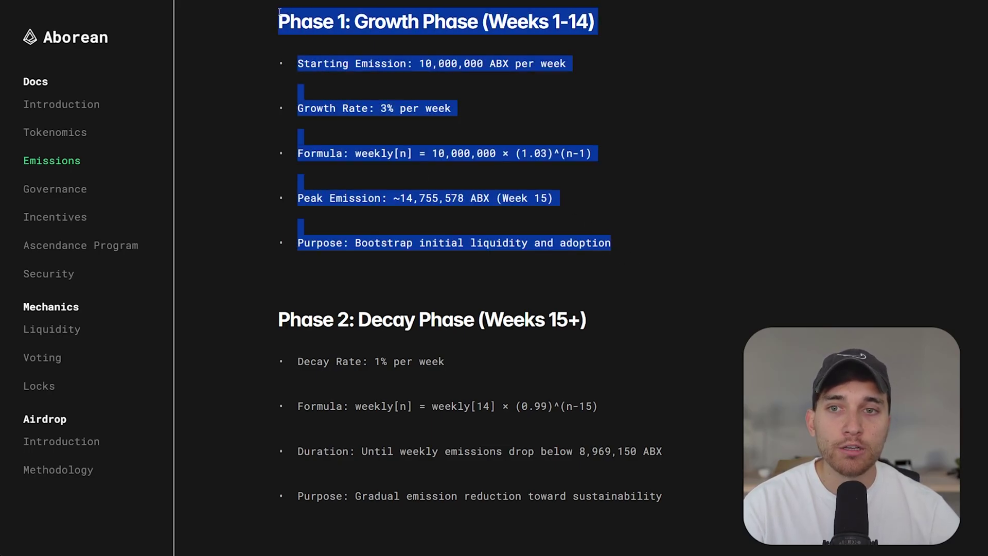
left_click(678, 215)
scroll(679, 215, "up", 1)
scroll(704, 260, "up", 1)
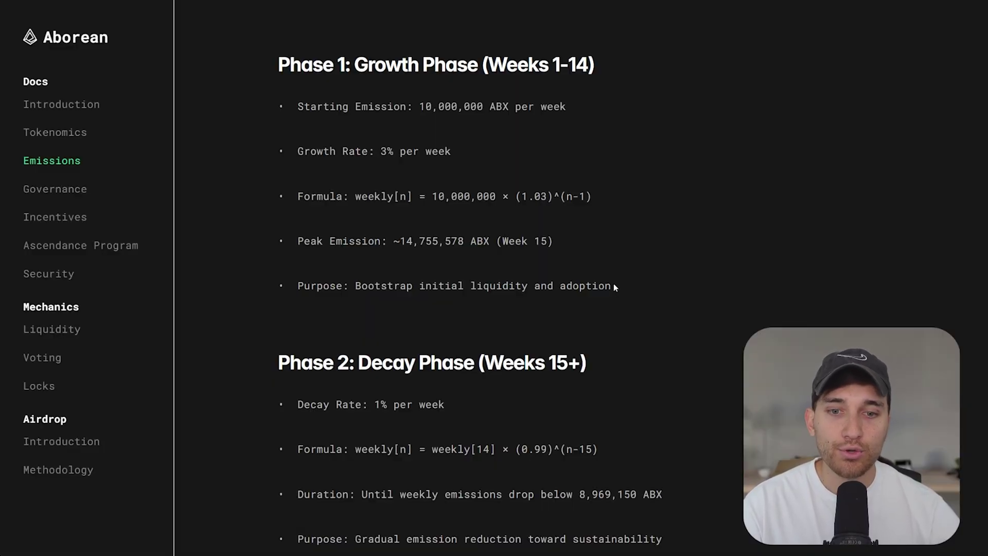
scroll(630, 295, "down", 5)
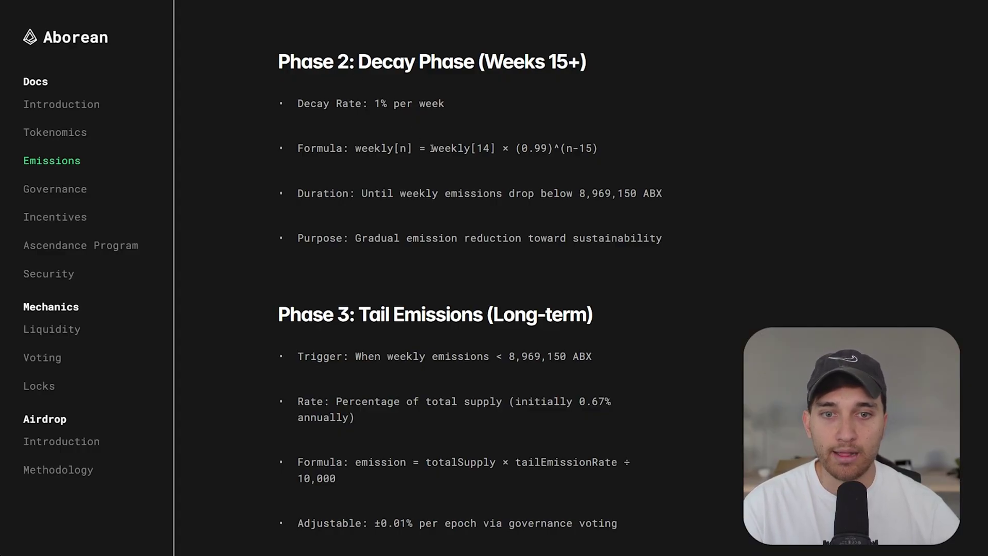
- Scroll to Phase 3 Tail Emissions and highlight its Trigger condition line
scroll(551, 258, "down", 3)
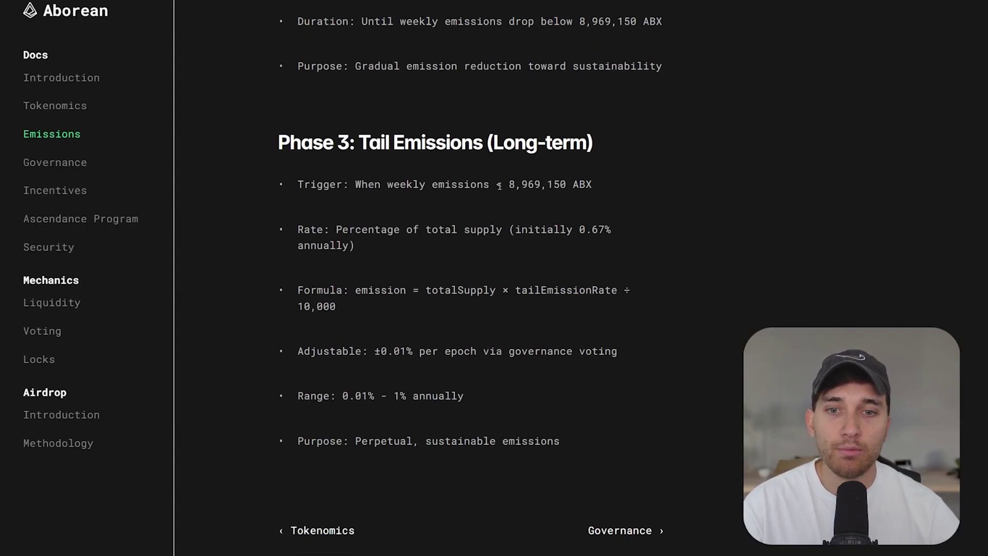
left_click_drag(276, 183, 627, 188)
left_click(368, 186)
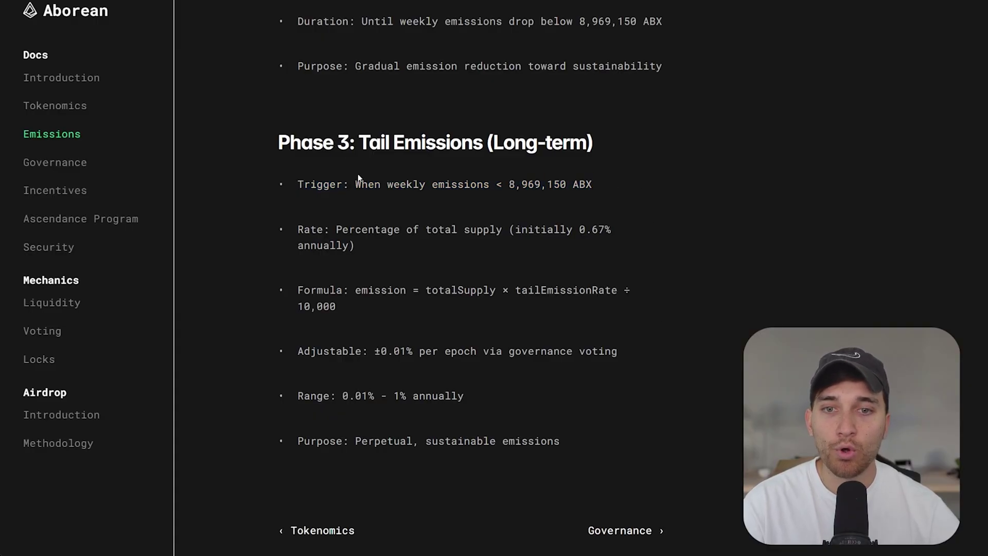